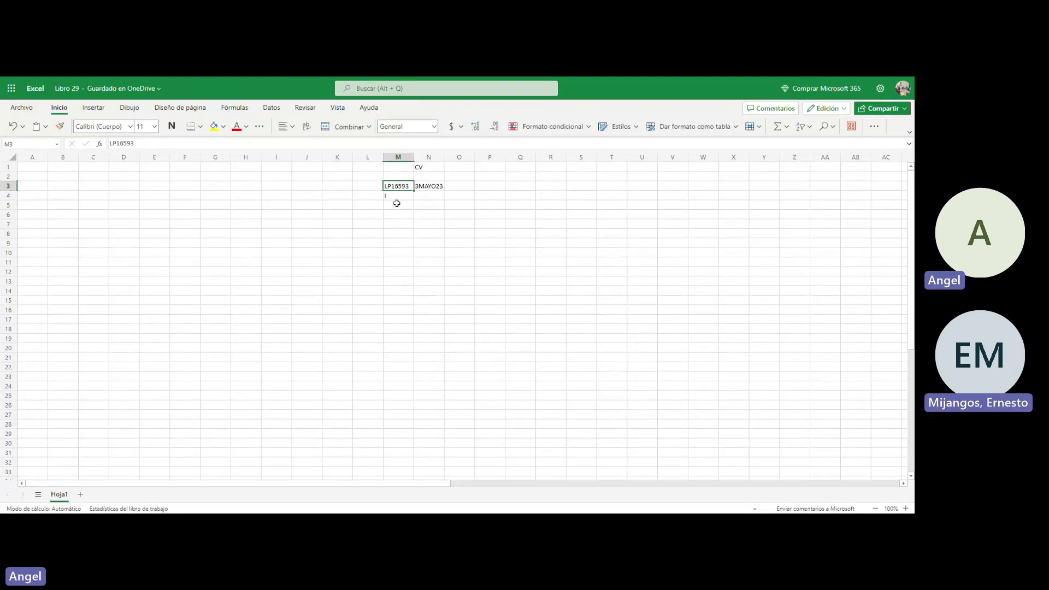
Step: Enter the row label "inventario inicial" in M4 and widen column M to fit its text
key("Down")
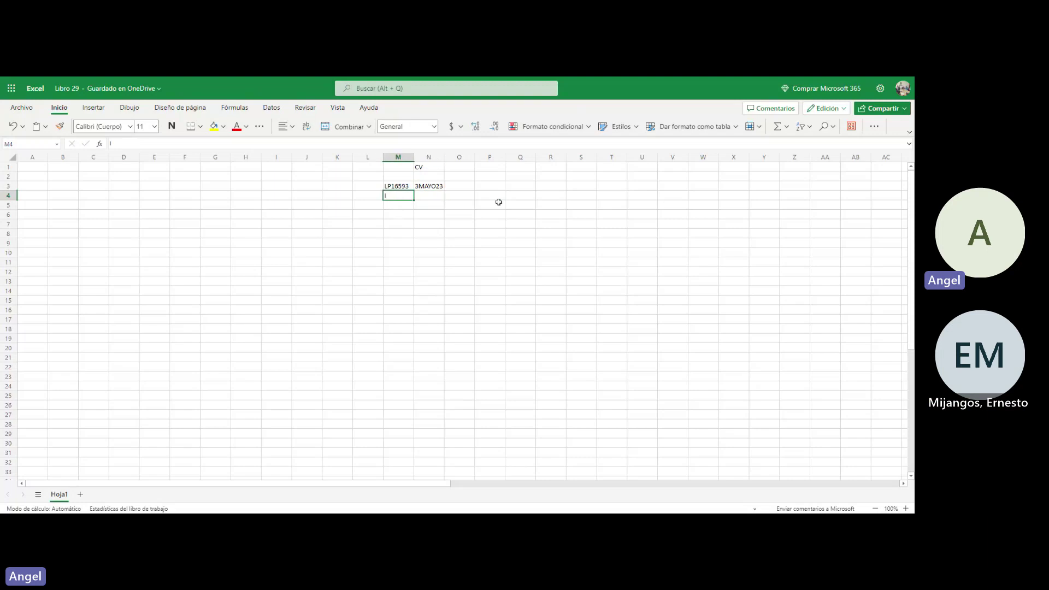
type("inventari")
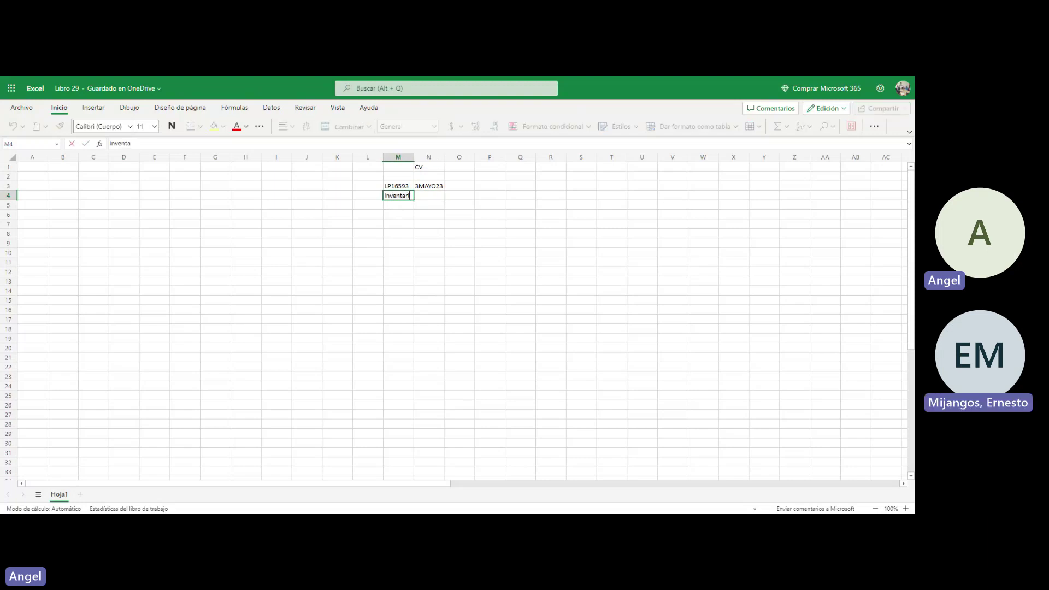
type("o inicial")
key("Return")
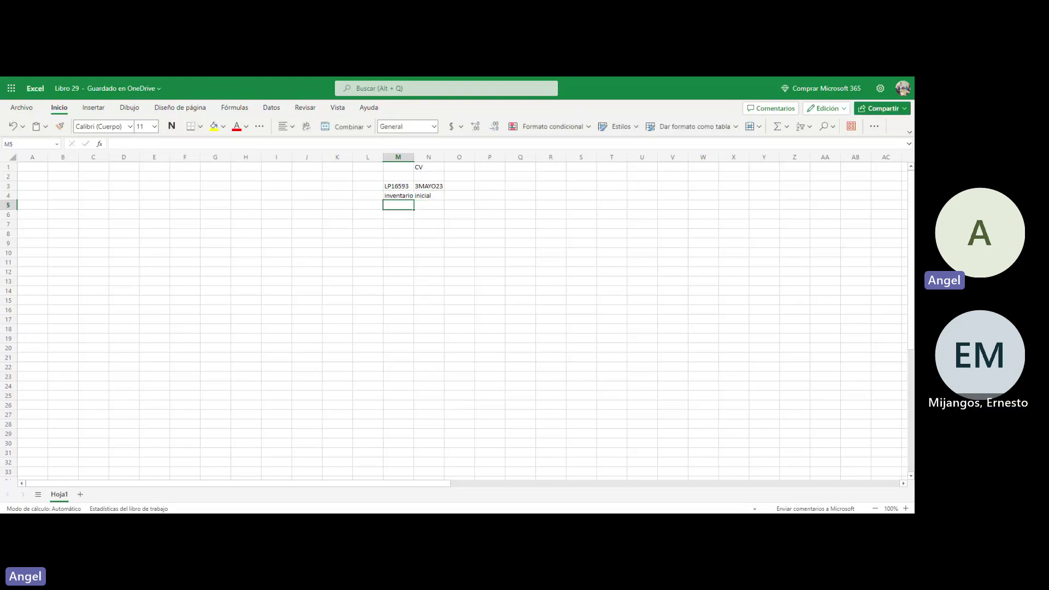
double_click(414, 156)
left_click(449, 196)
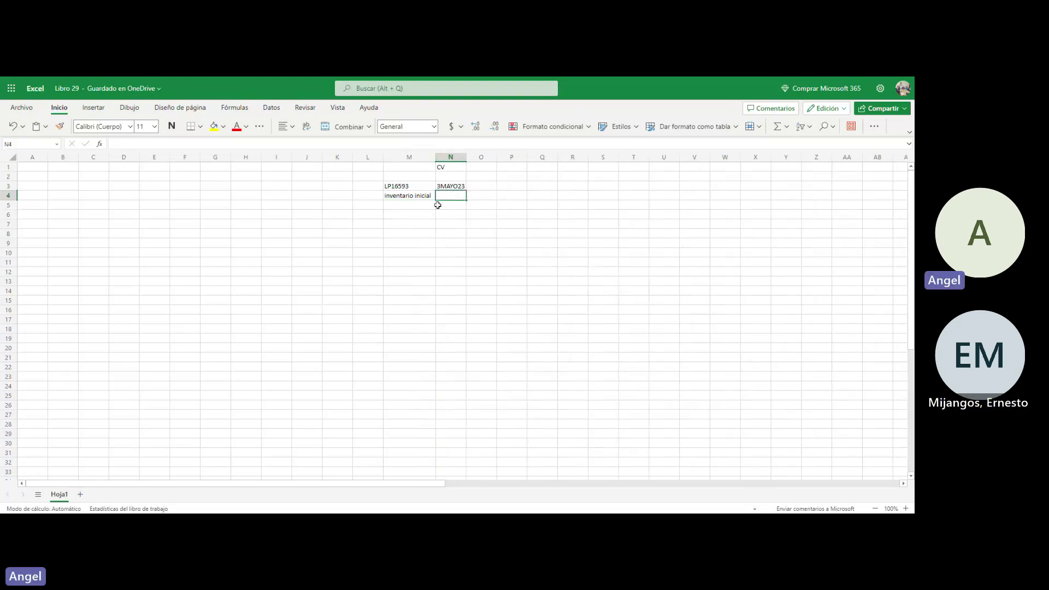
Step: Add the row labels "compras", "inventario final" and "inventario fisico" in cells M5 to M7
left_click(413, 208)
type("compras")
key("Return")
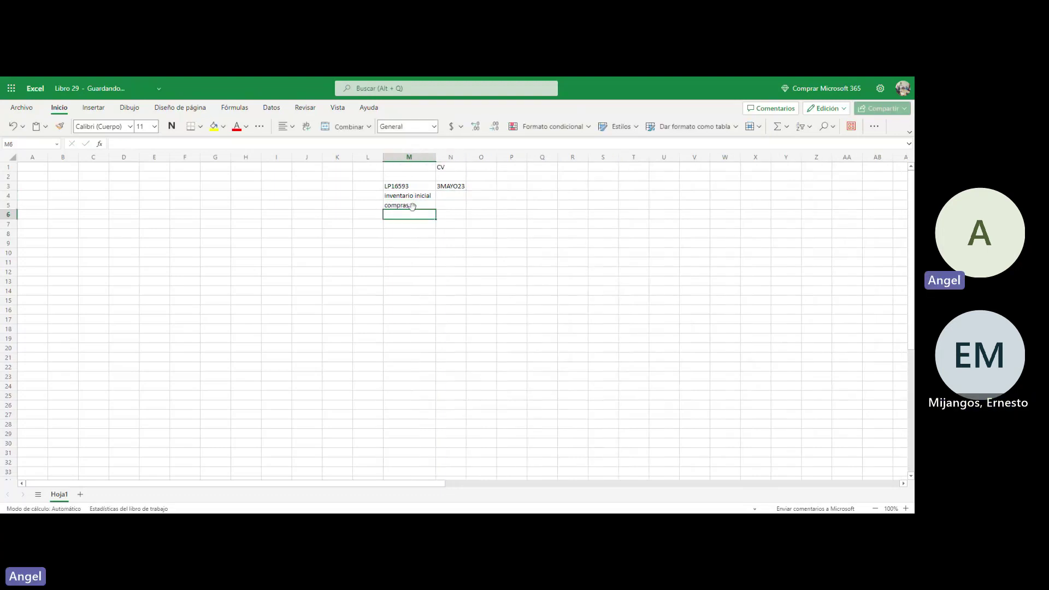
type("inventario final")
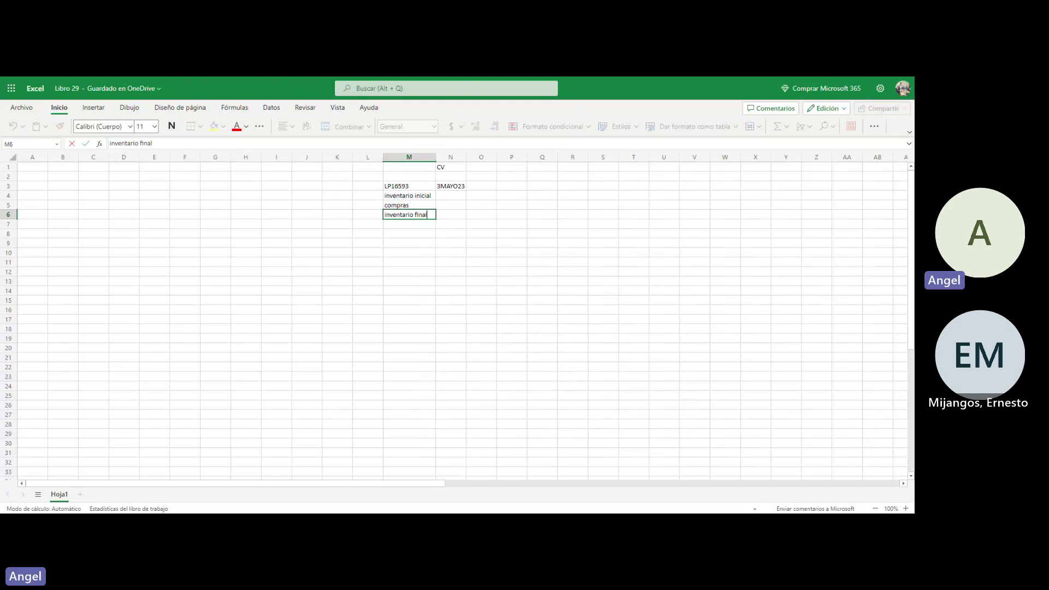
key("Return")
type("inventari ofis")
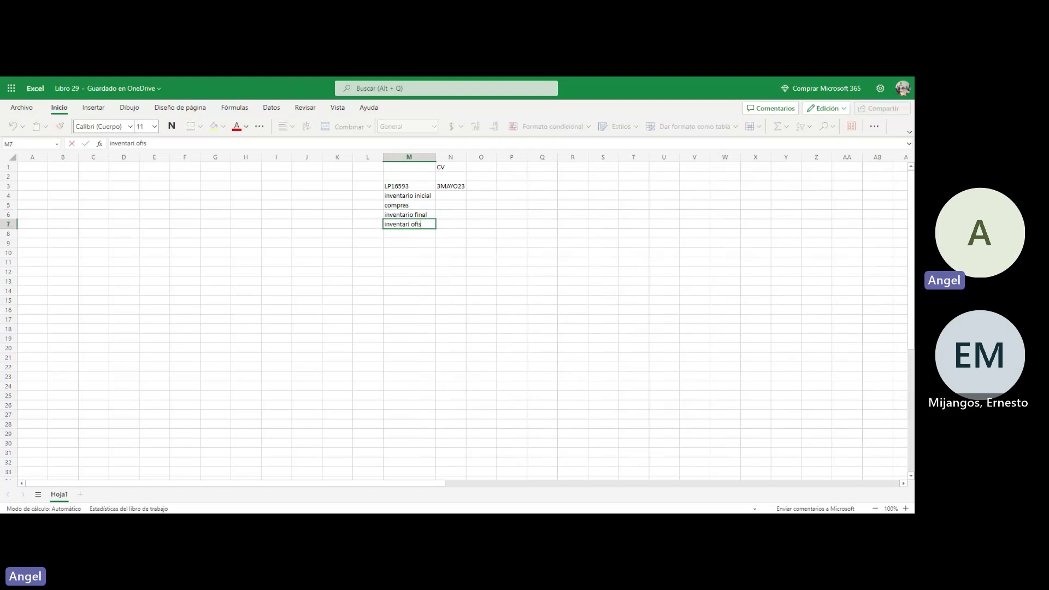
key("BackSpace")
key("BackSpace")
type("o fisico")
key("Return")
Step: Add the row label "diferencia (+-1%)" in M8, below "inventario fisico"
type("diferencia")
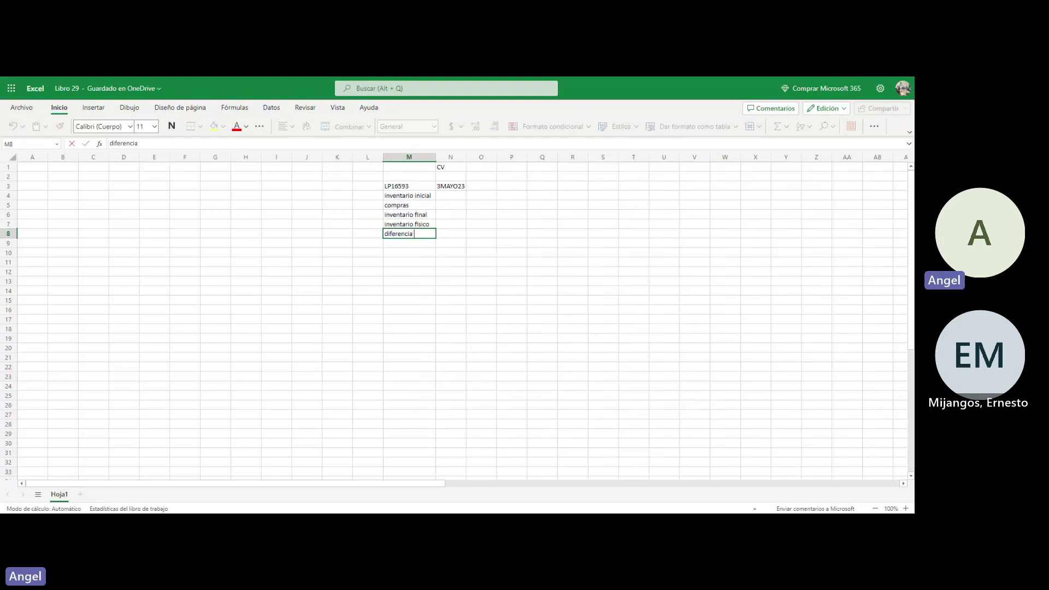
type(" (")
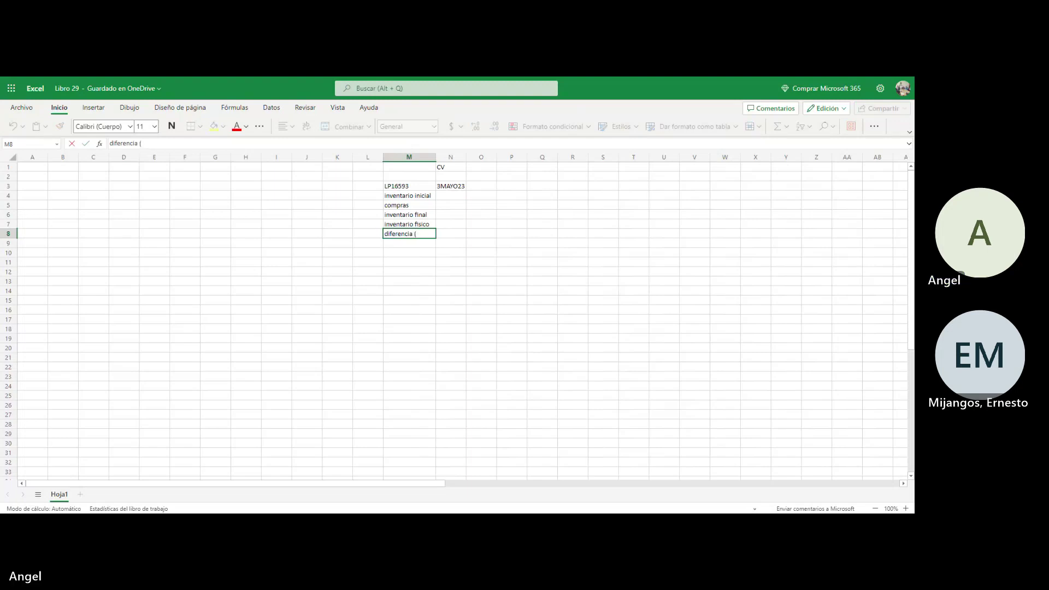
type("=")
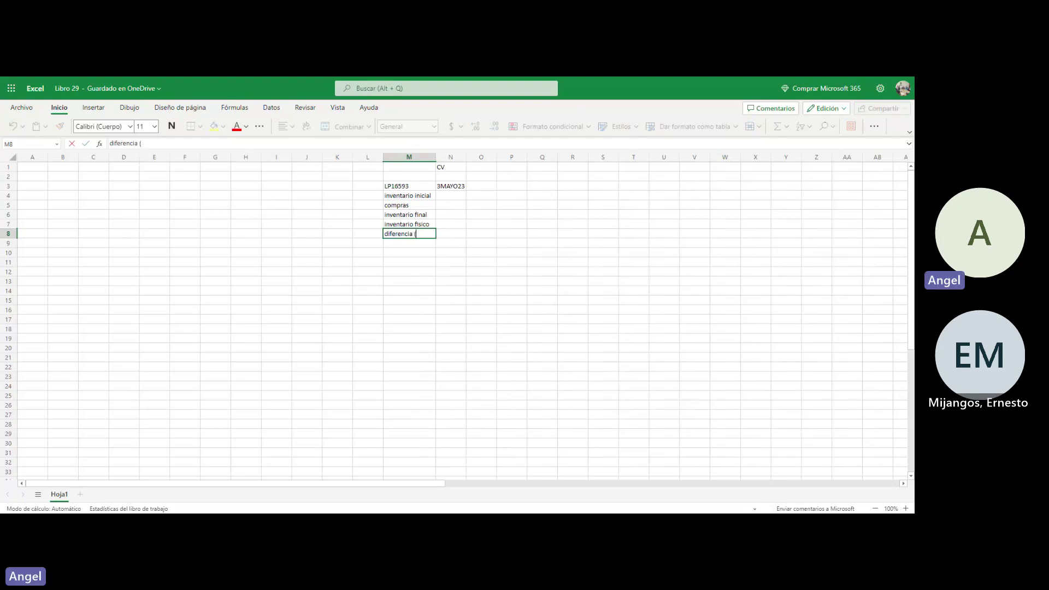
type("+-1")
key("BackSpace")
key("BackSpace")
type("%")
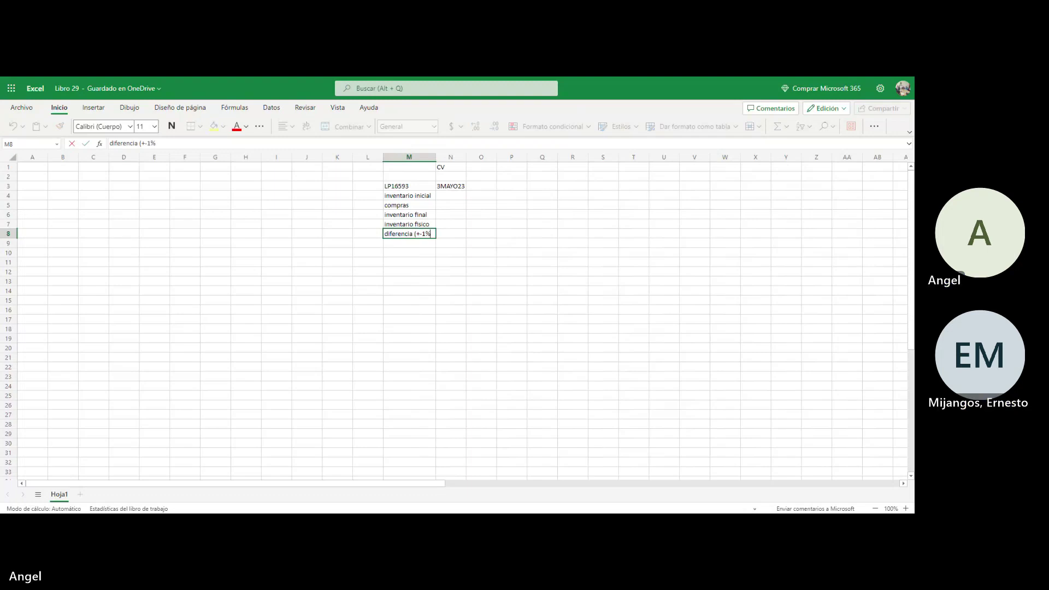
type(")")
key("Return")
Step: Enter the heading "tanque 1" in P3 and its level of 60% in P4
key("Up")
key("Up")
key("Up")
key("Up")
key("Up")
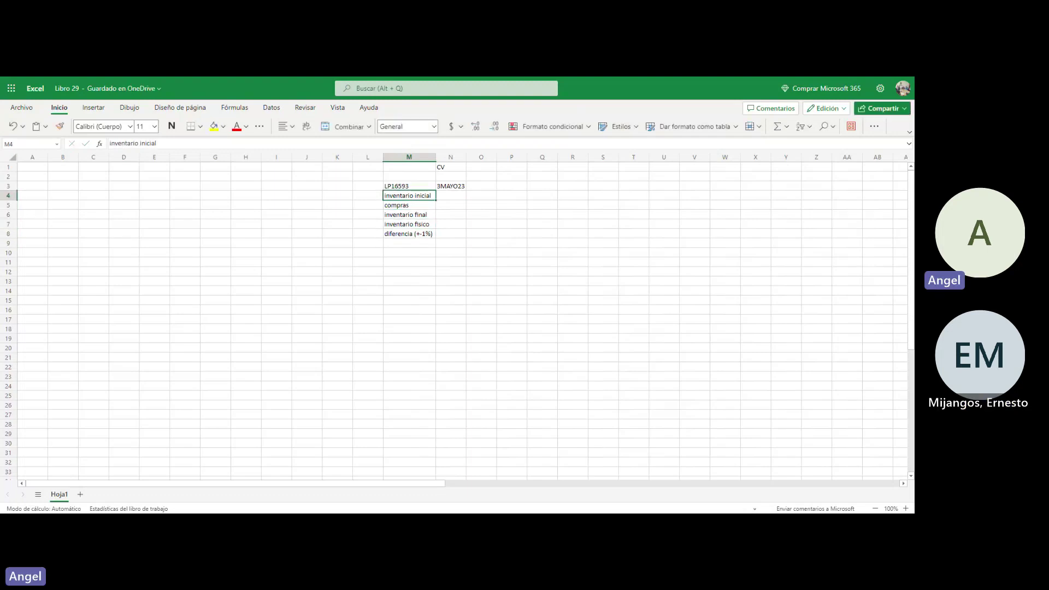
key("Right")
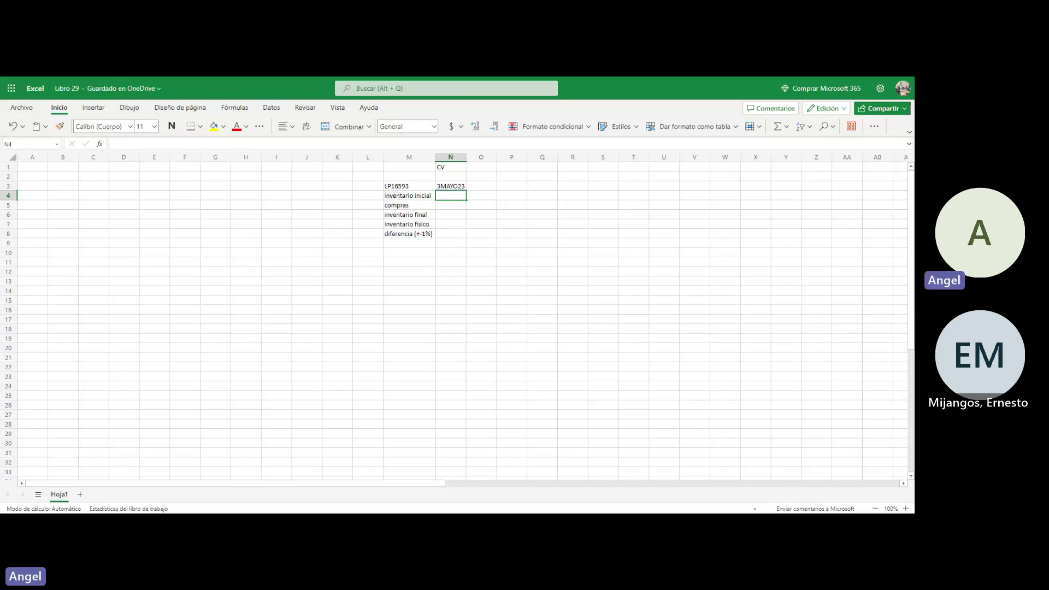
key("Right")
key("Right")
key("Up")
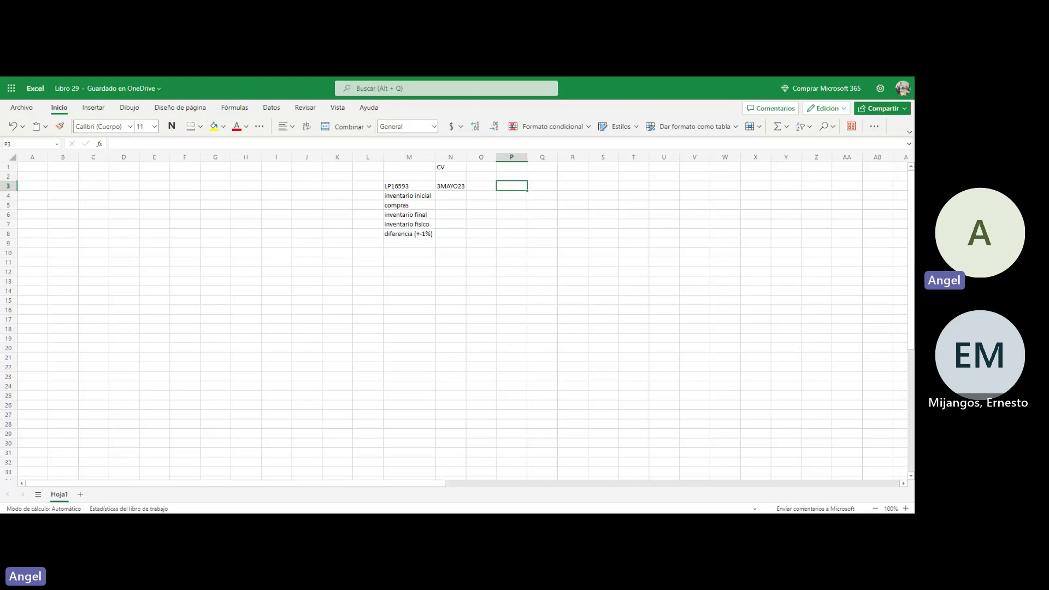
type("tanque 1")
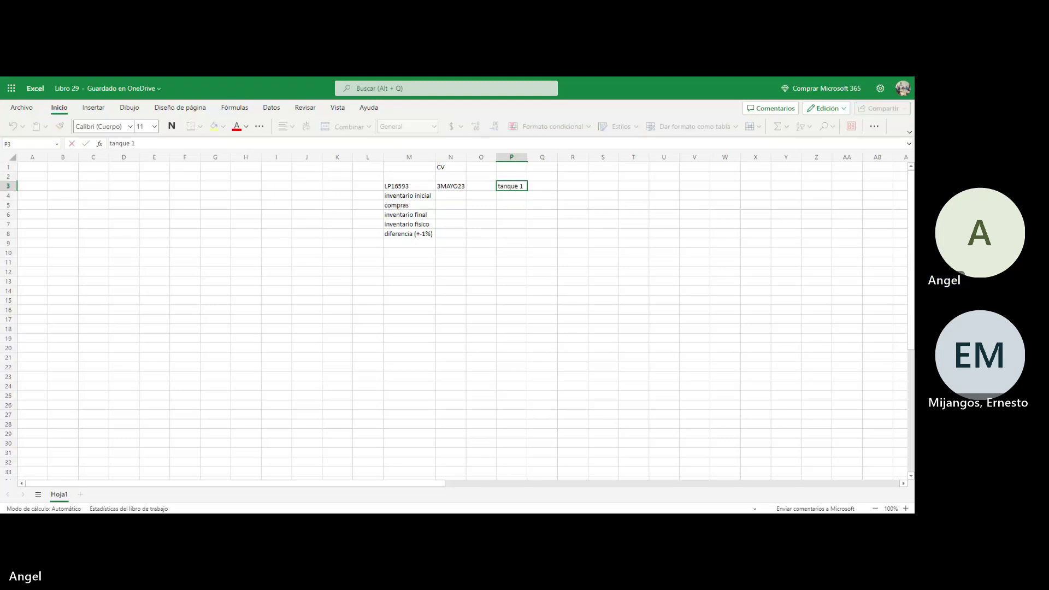
type("60%")
key("Tab")
key("Left")
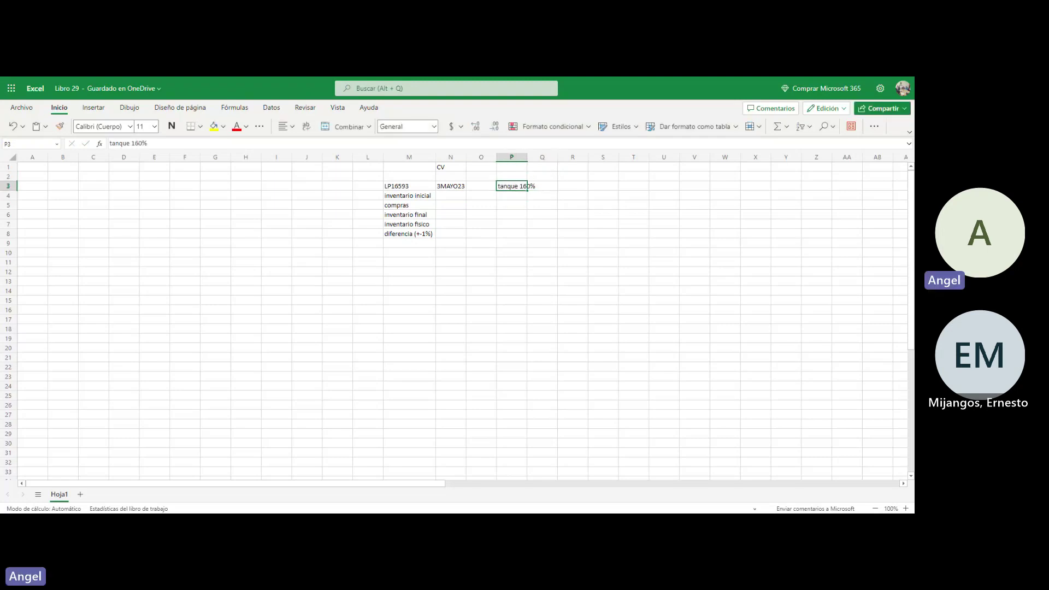
type("tanque 1")
key("Return")
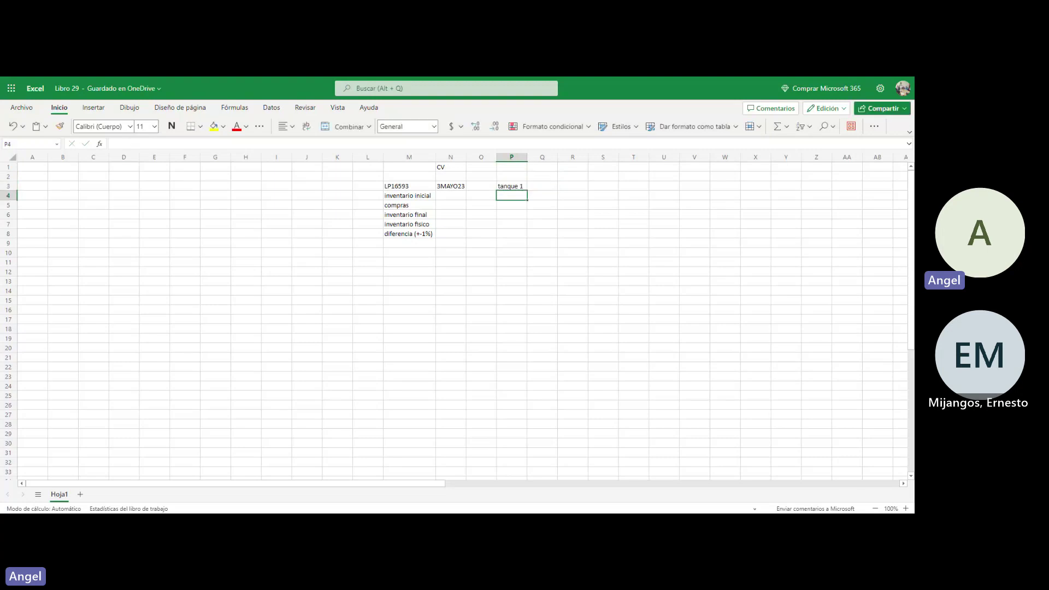
type("60%")
Step: Enter the heading "tanque 2" in Q3 and its level of 62% in Q4
left_click(542, 186)
type("tanque")
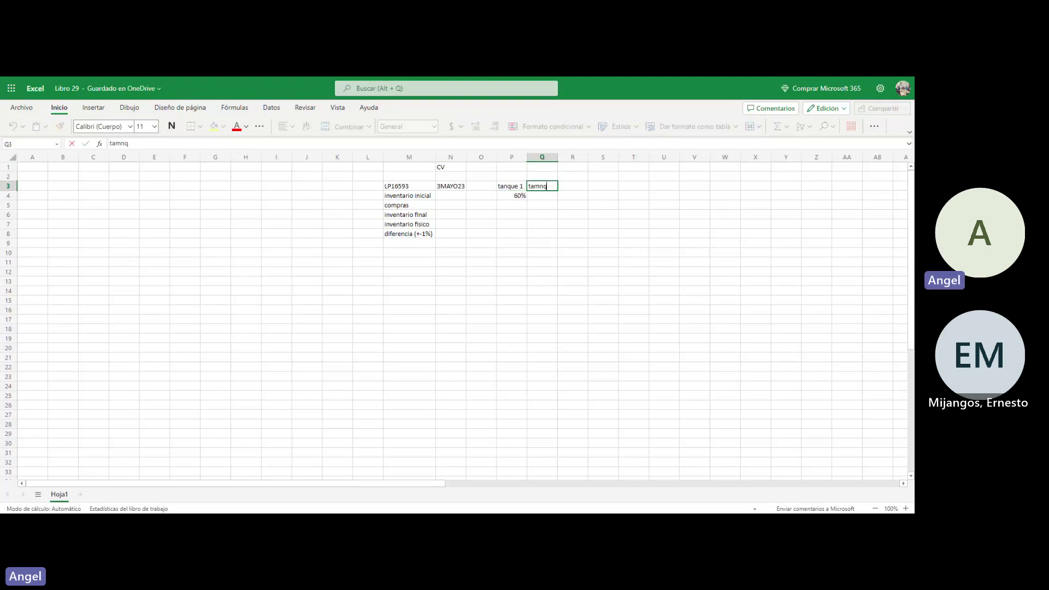
type(" 2")
key("Return")
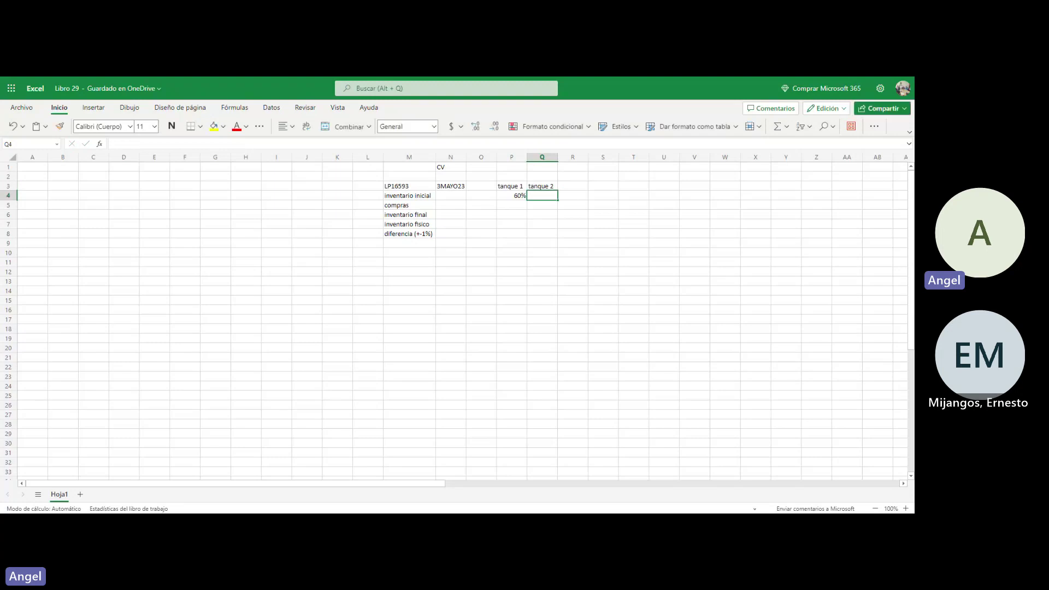
type("62%")
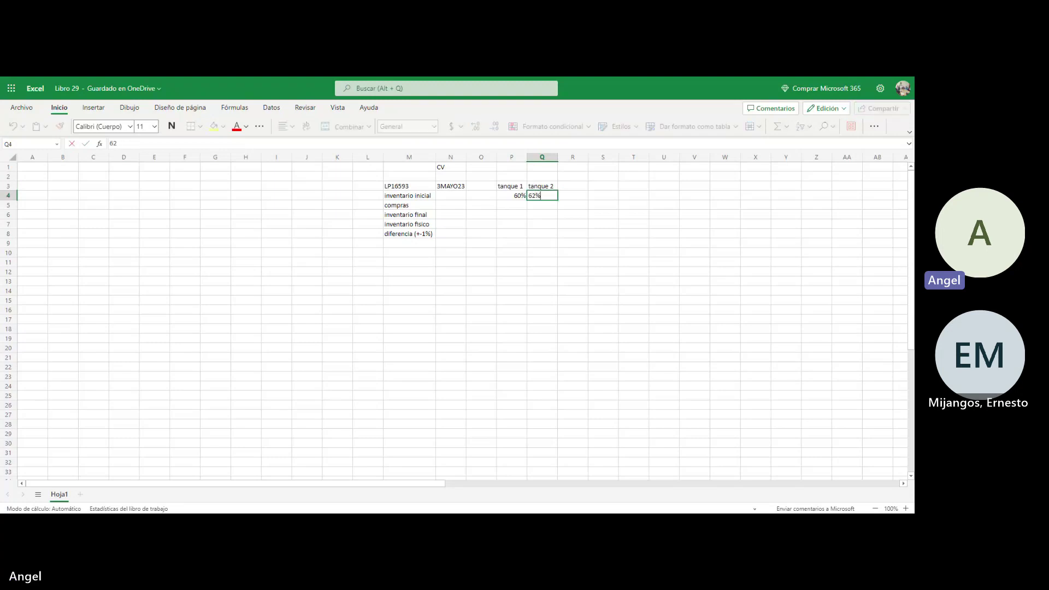
key("Return")
Step: Add a "total" heading in R3 and sum the two tank levels in R4 with =P4+Q4
key("Up")
key("Up")
key("Right")
type("tota")
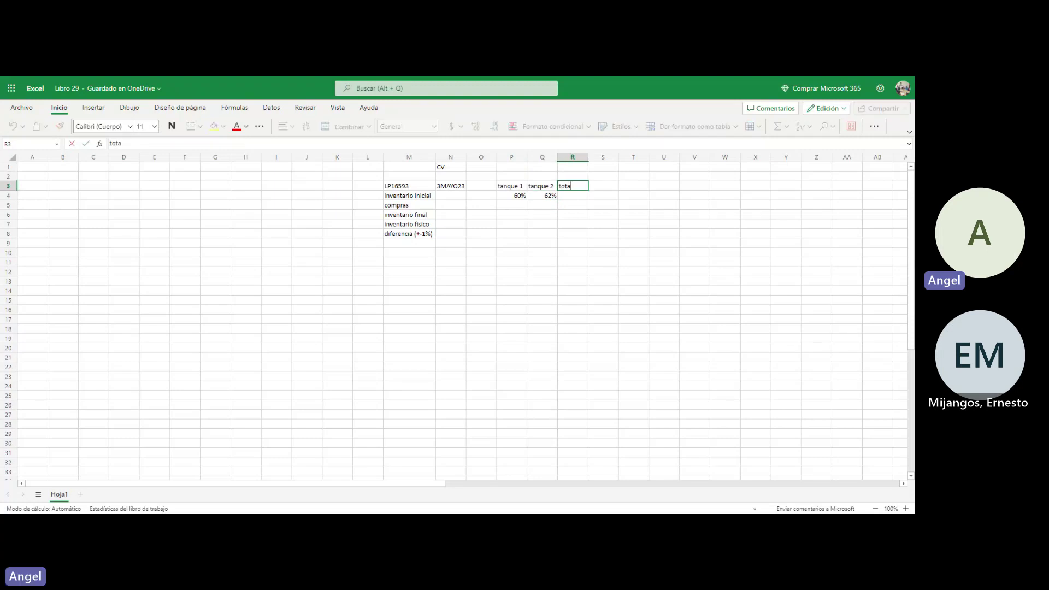
key("Return")
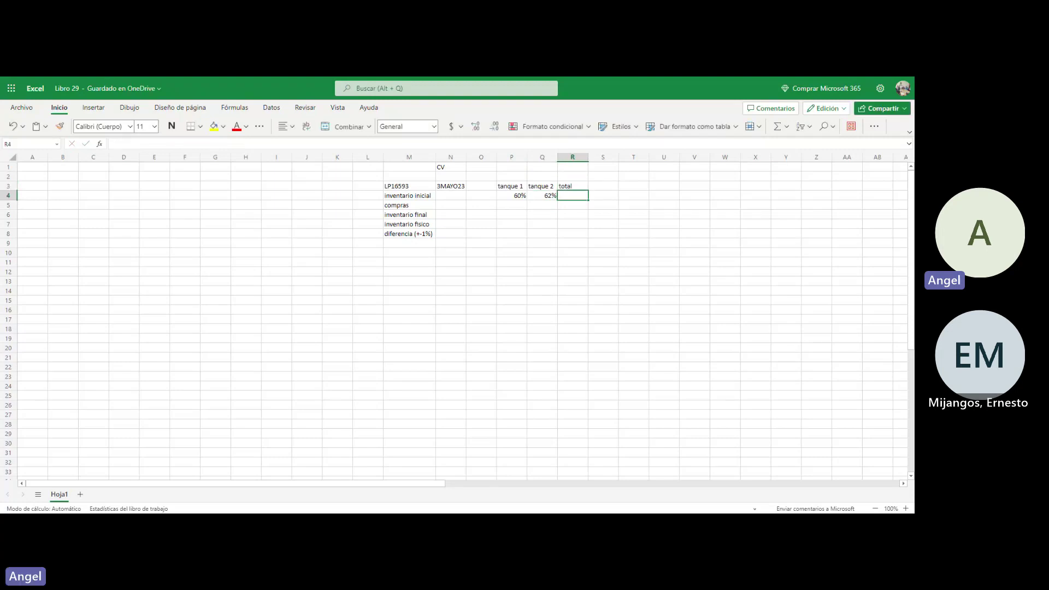
type("=")
left_click(510, 197)
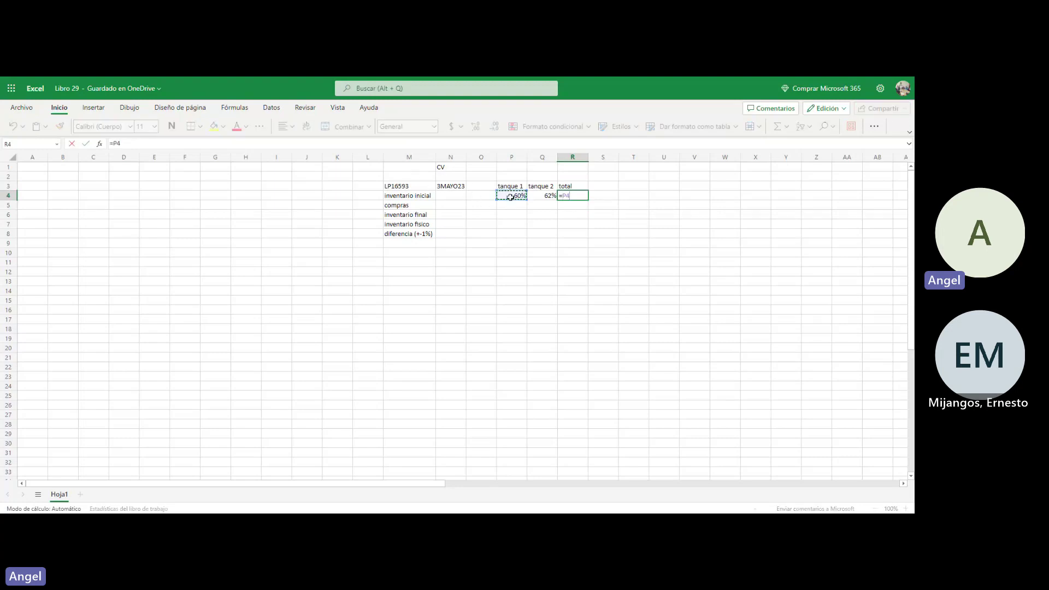
type("+")
left_click(549, 197)
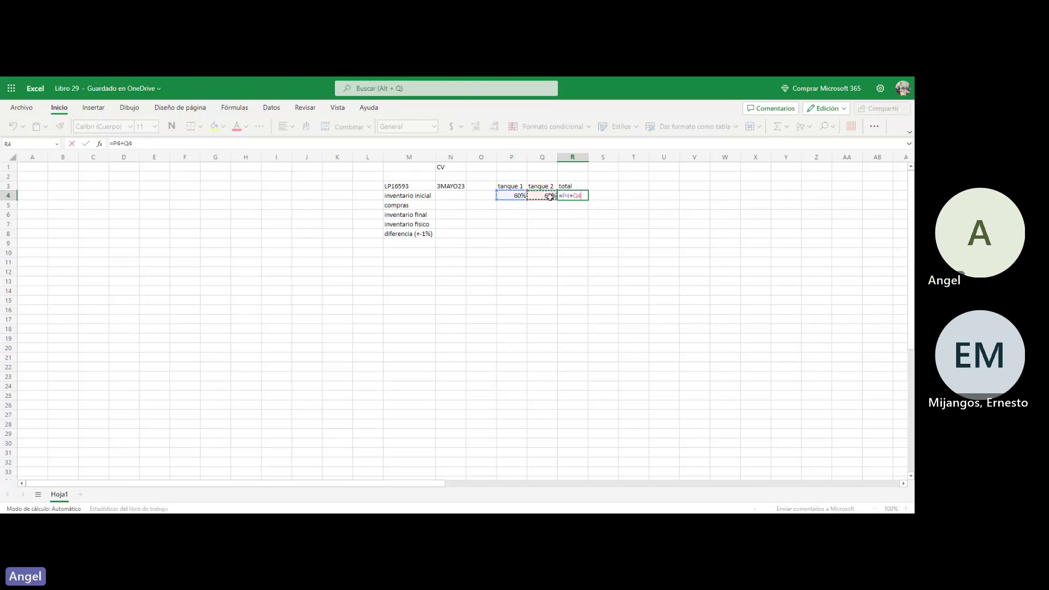
key("Return")
Step: Add the heading "cada punto" in S3 and enter "50 litros" in S4
key("Up")
key("Right")
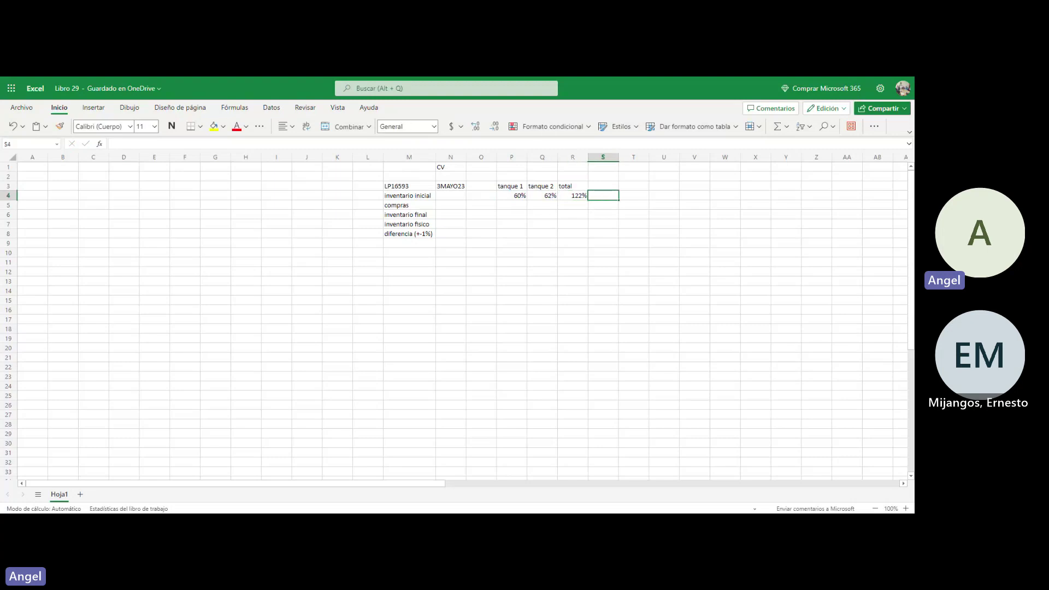
key("Up")
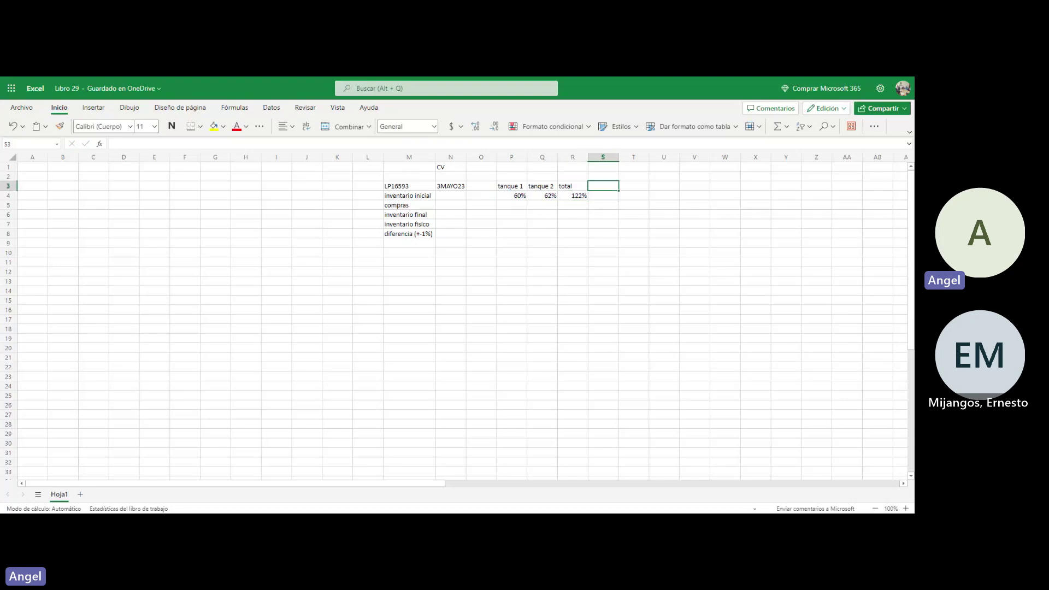
type("c")
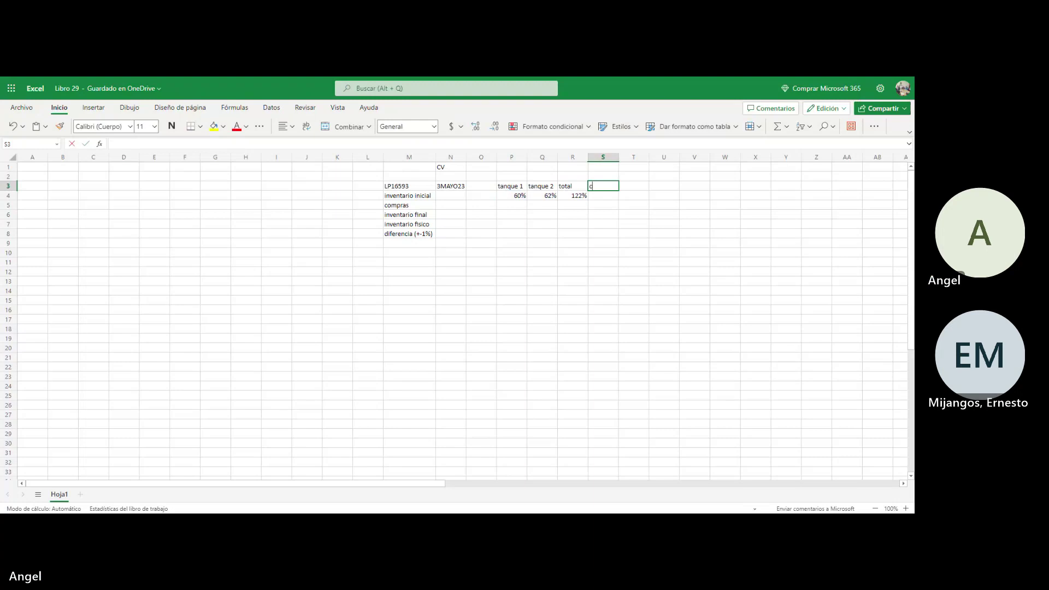
type("ada punto")
key("Return")
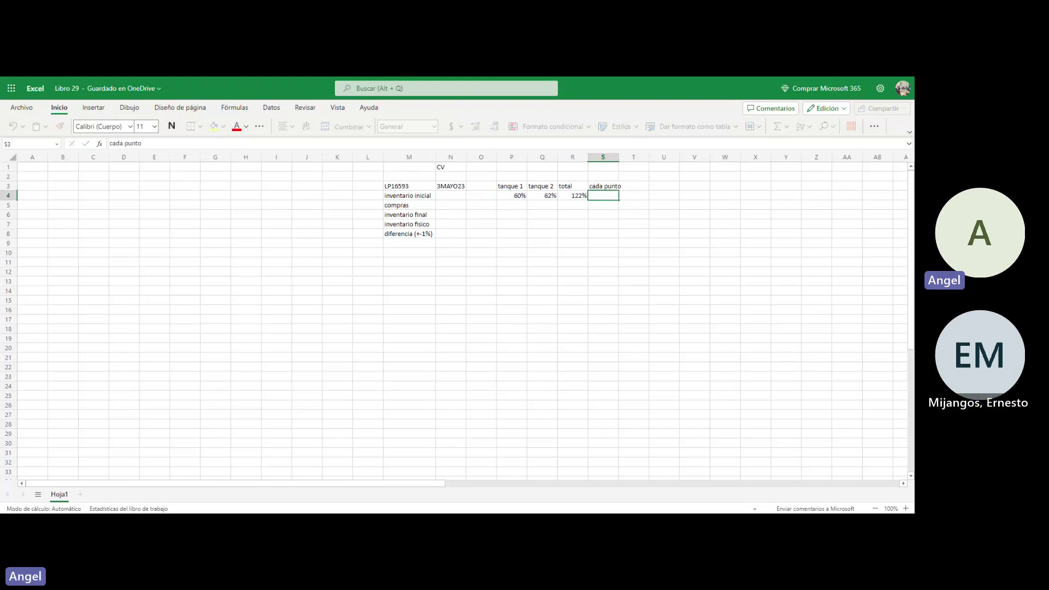
type("50 litro")
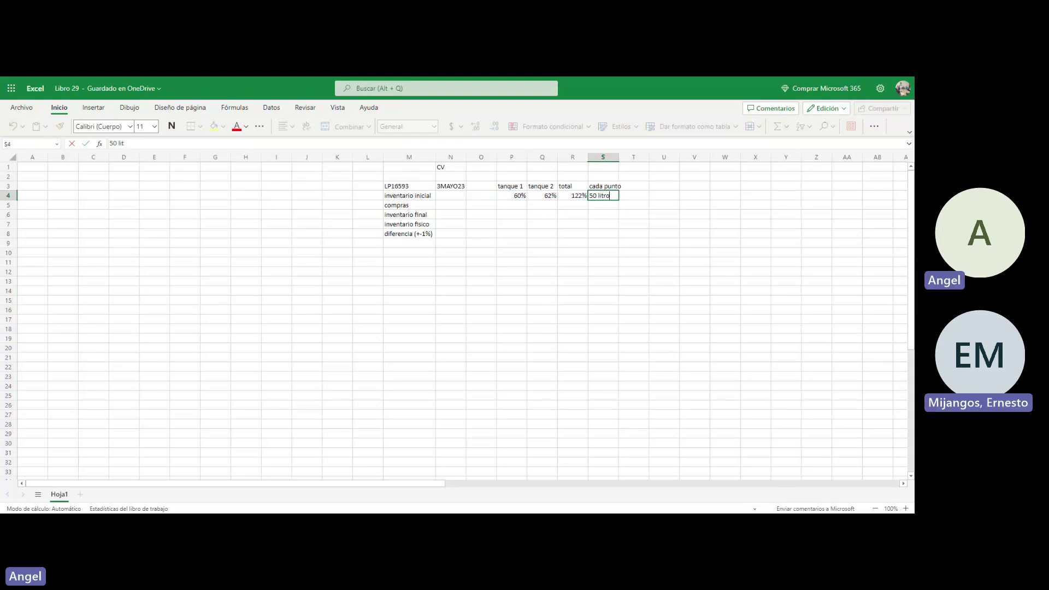
type("s")
key("Tab")
Step: Calculate the total litres in T4 with the formula +122*50
key("Up")
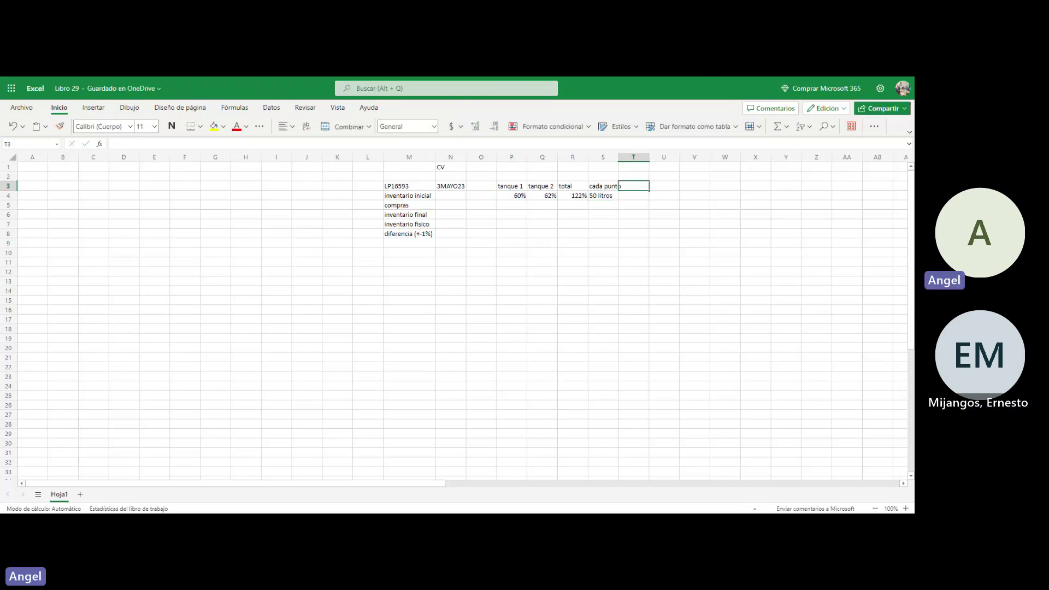
key("Down")
type("+122")
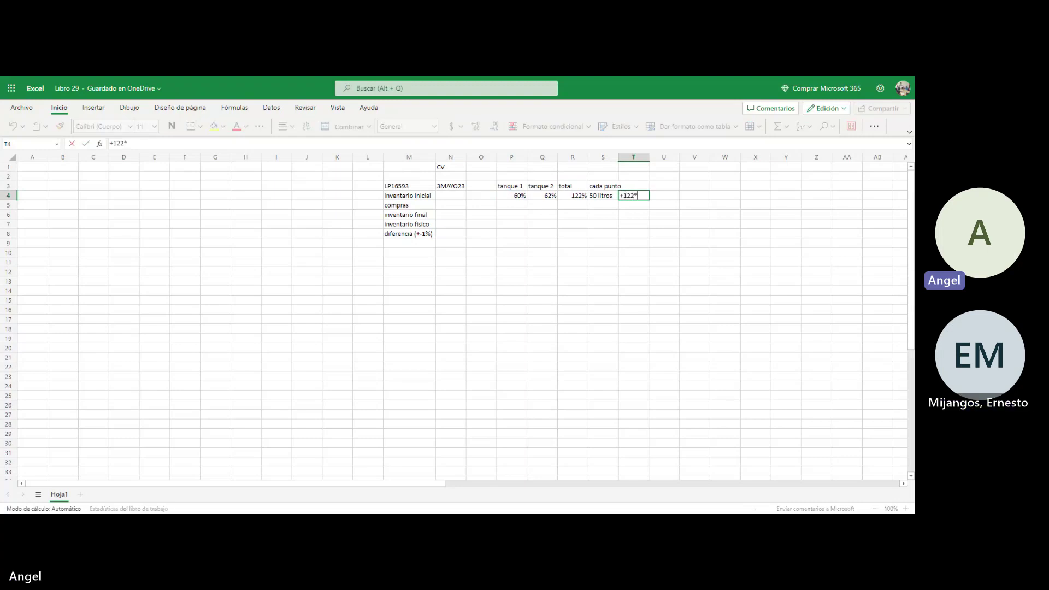
type("*50")
key("ctrl+Return")
Step: Enter 6100 as the initial inventory in N4, under the 3MAYO23 heading
key("Left")
key("Left")
key("Left")
key("Left")
key("Left")
key("Left")
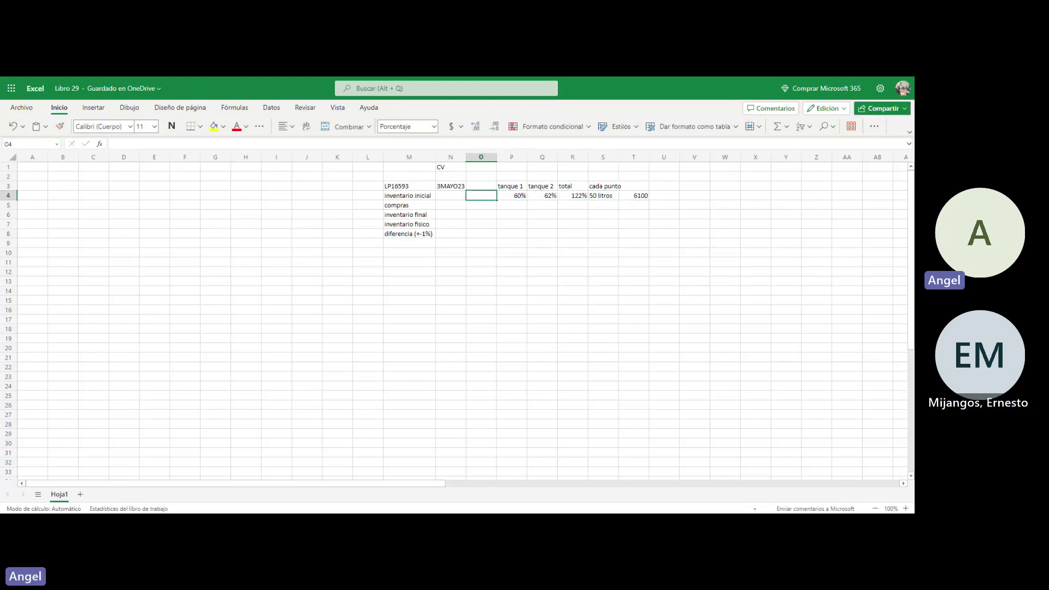
type("6100")
key("Return")
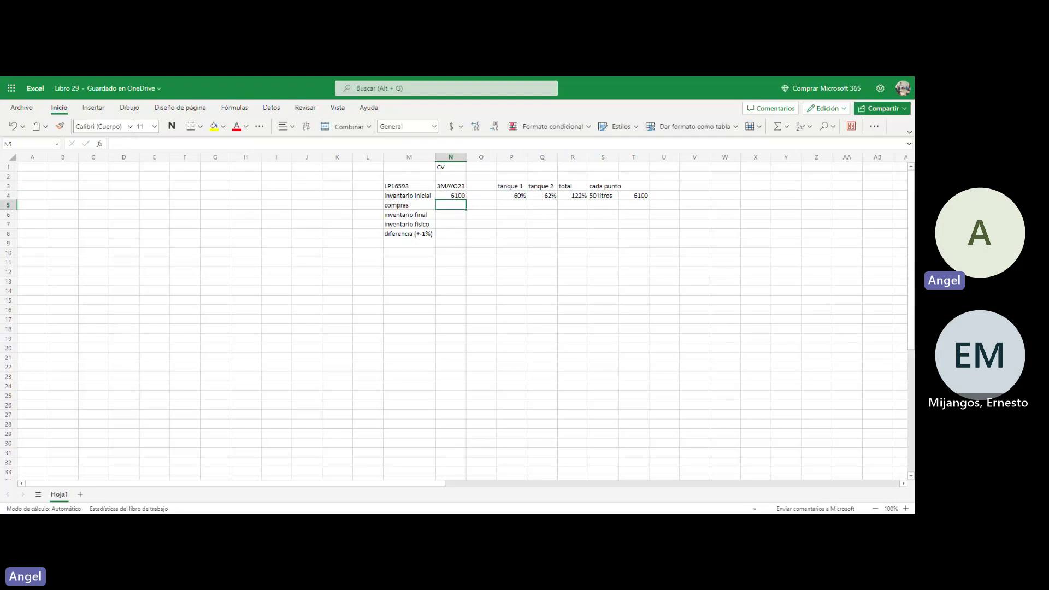
Step: Enter 0 as the purchases amount in N5, beside "compras"
key("Left")
key("Right")
key("Left")
key("Right")
type("0")
key("Return")
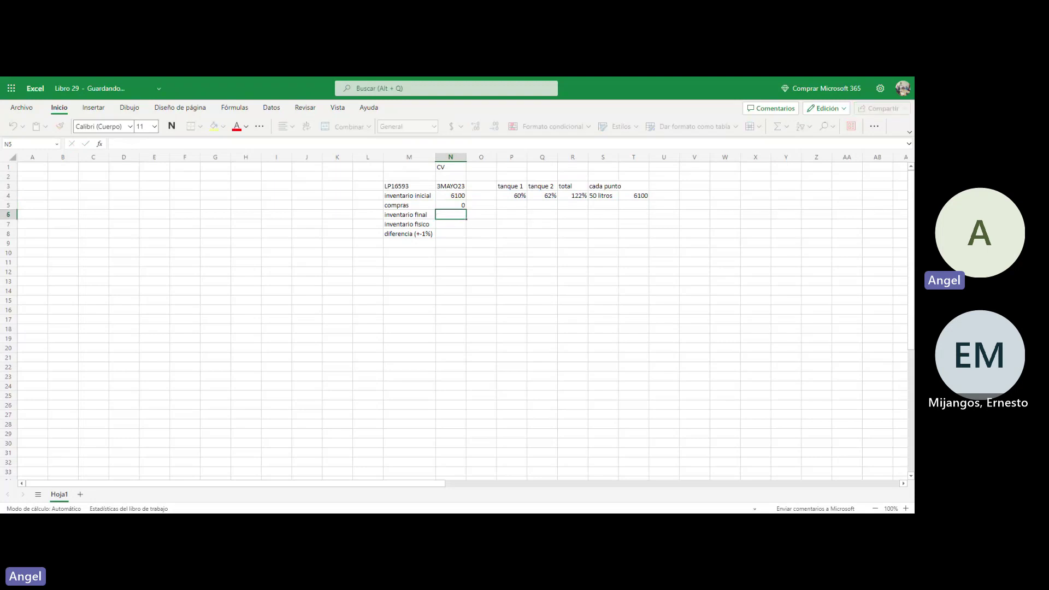
left_click(409, 214)
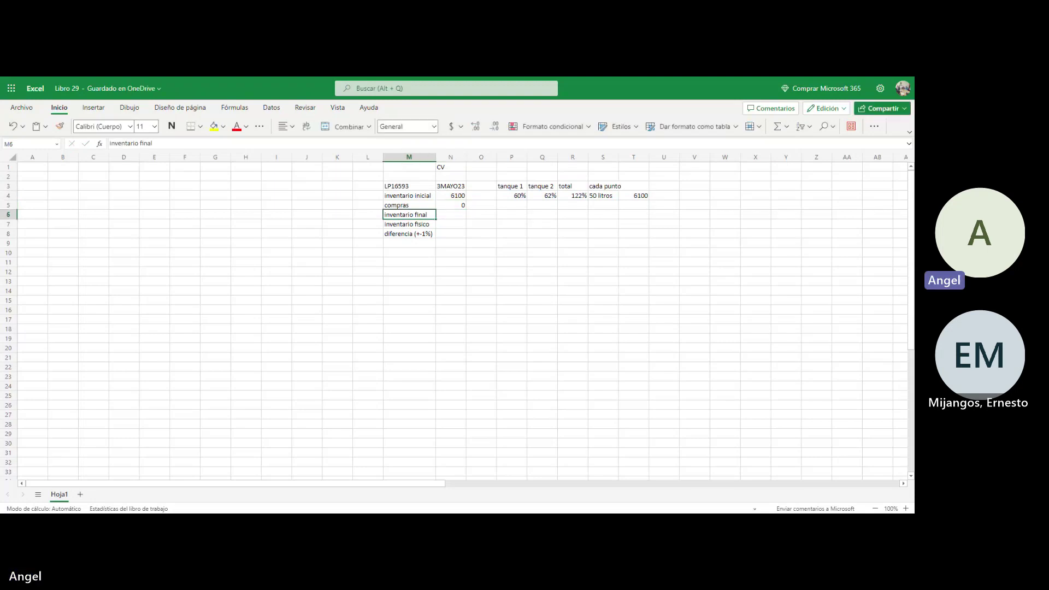
left_click_drag(409, 214, 408, 234)
key("BackSpace")
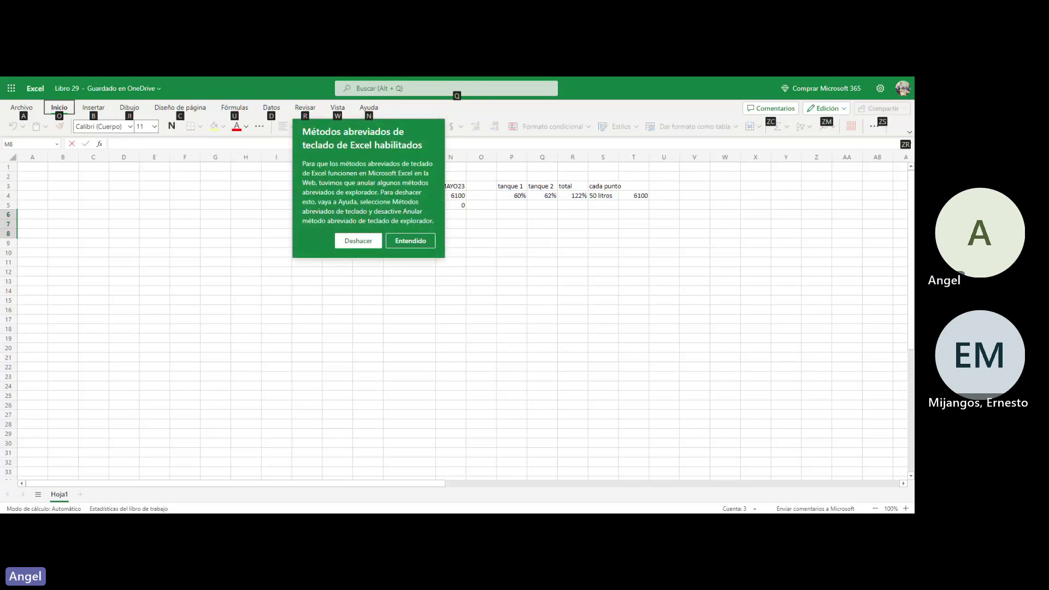
left_click(543, 290)
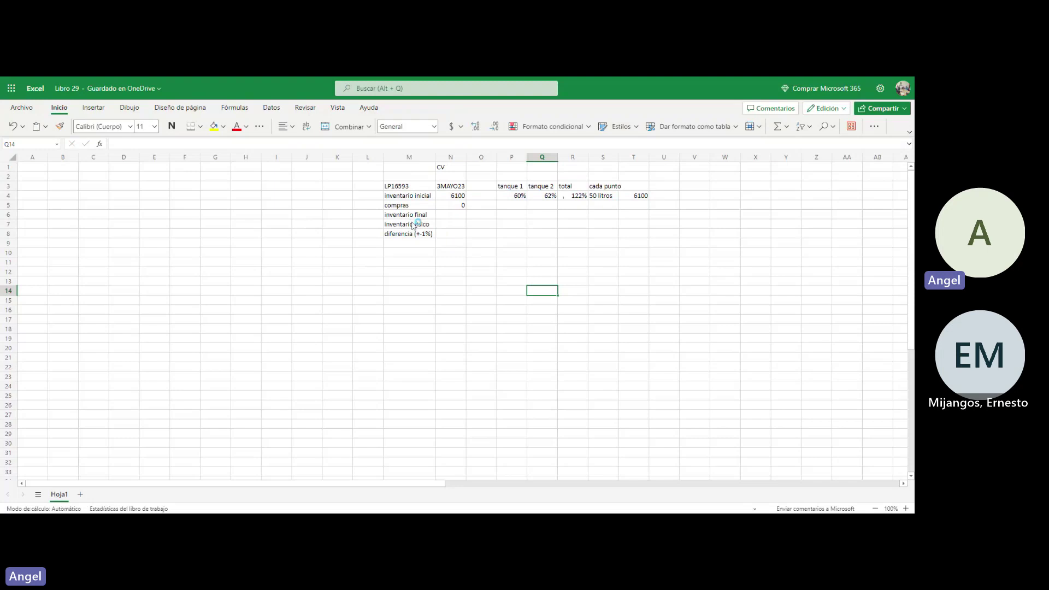
key("ctrl+z")
Step: Shift the labels in M6:M8 down one row and enter "ventas del dia" in M6, below "compras"
left_click_drag(410, 218, 414, 234)
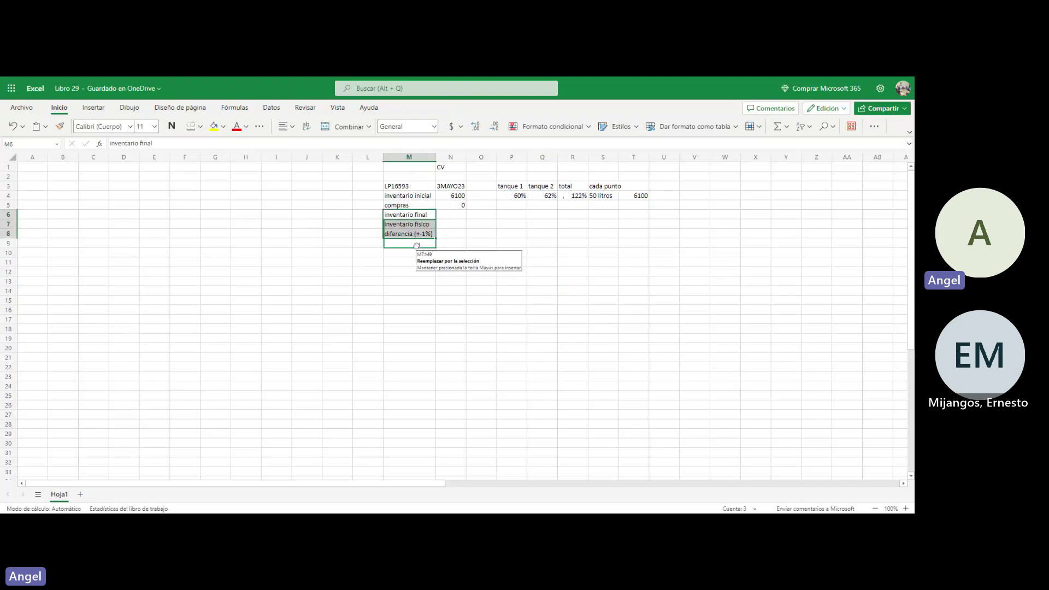
left_click(410, 216)
key("ctrl+plus")
type("venta")
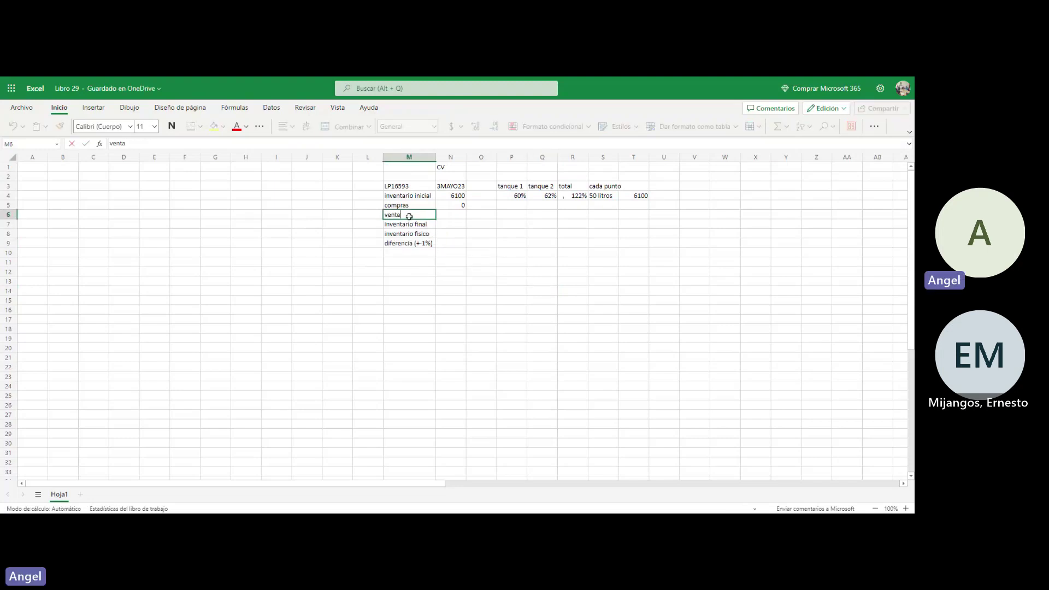
type("s del dia")
key("Tab")
Step: Make the LP16593 and 3MAYO23 headings in M3:N3 bold
key("Up")
key("Up")
key("Up")
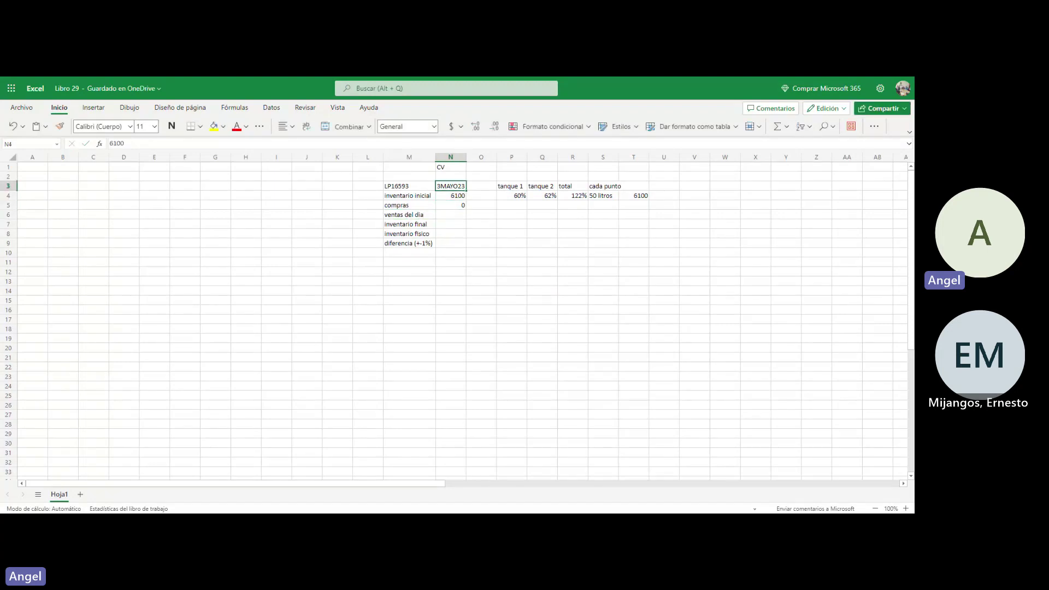
key("shift+Left")
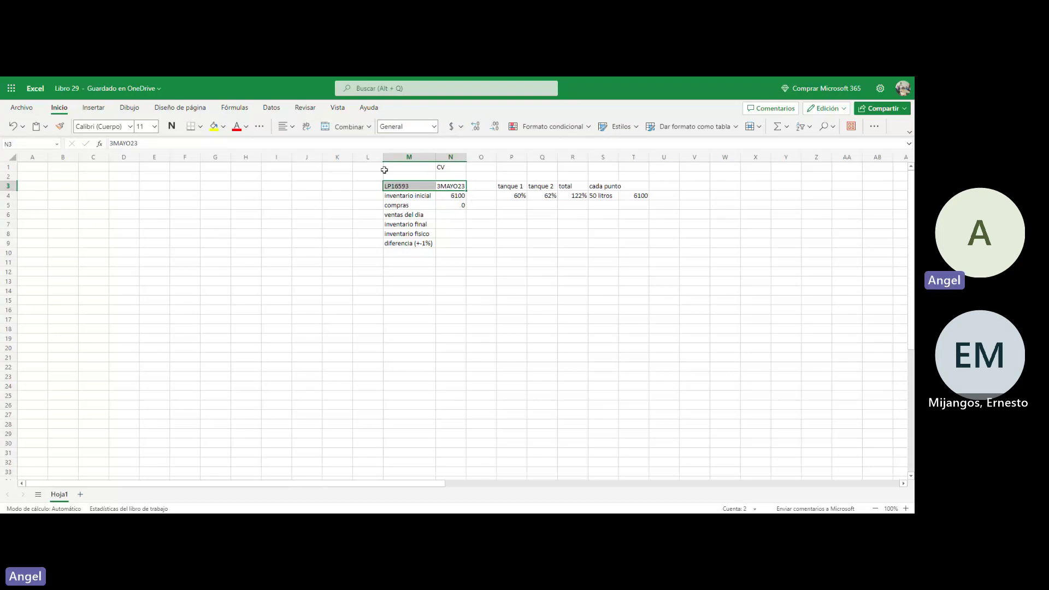
left_click(173, 127)
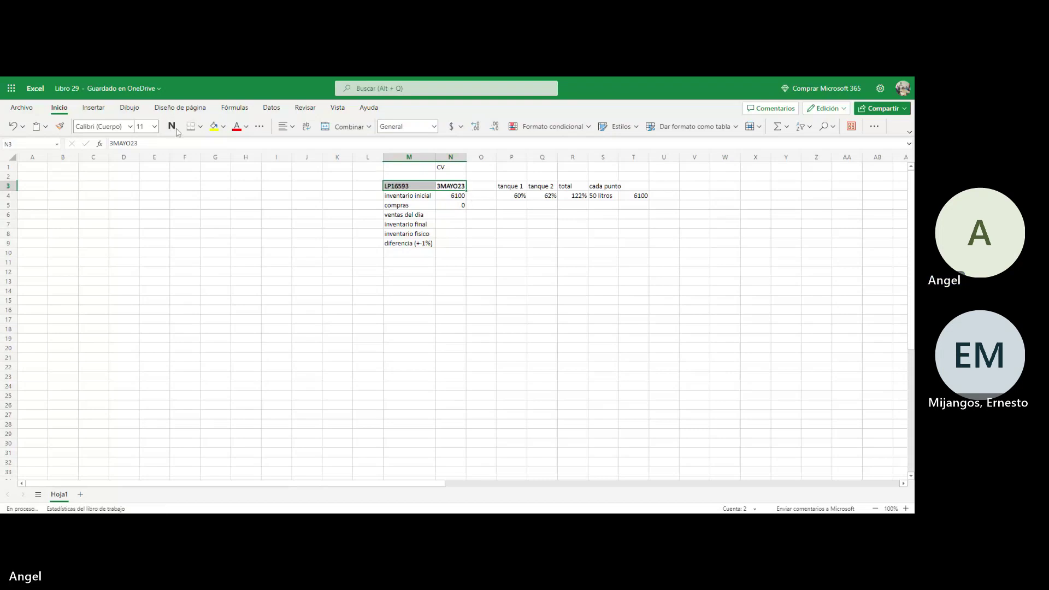
Step: Enter 2820 as the day's sales in N6, beside "ventas del dia"
left_click(452, 215)
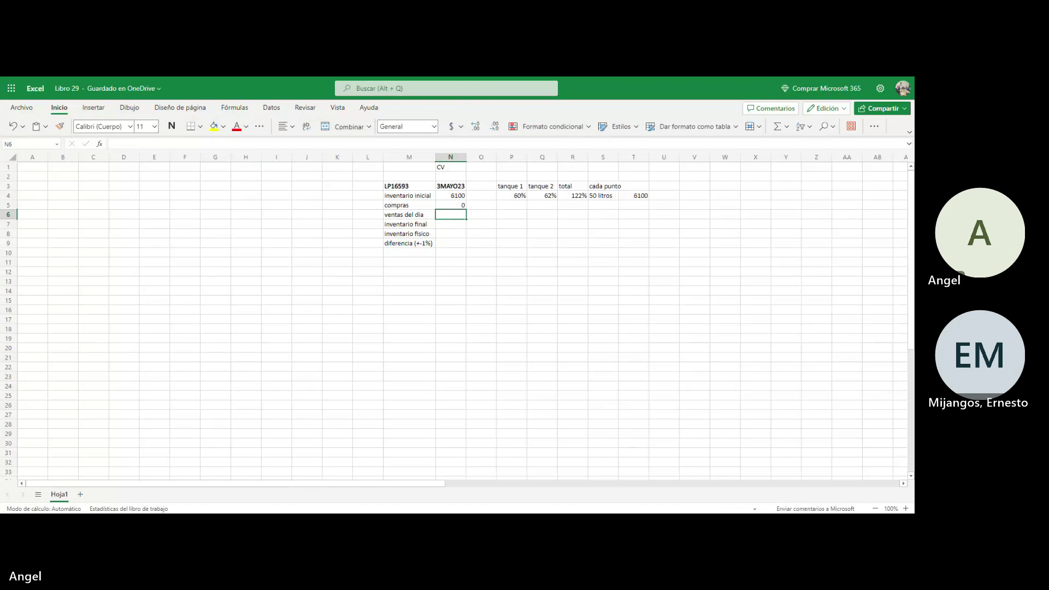
type("820")
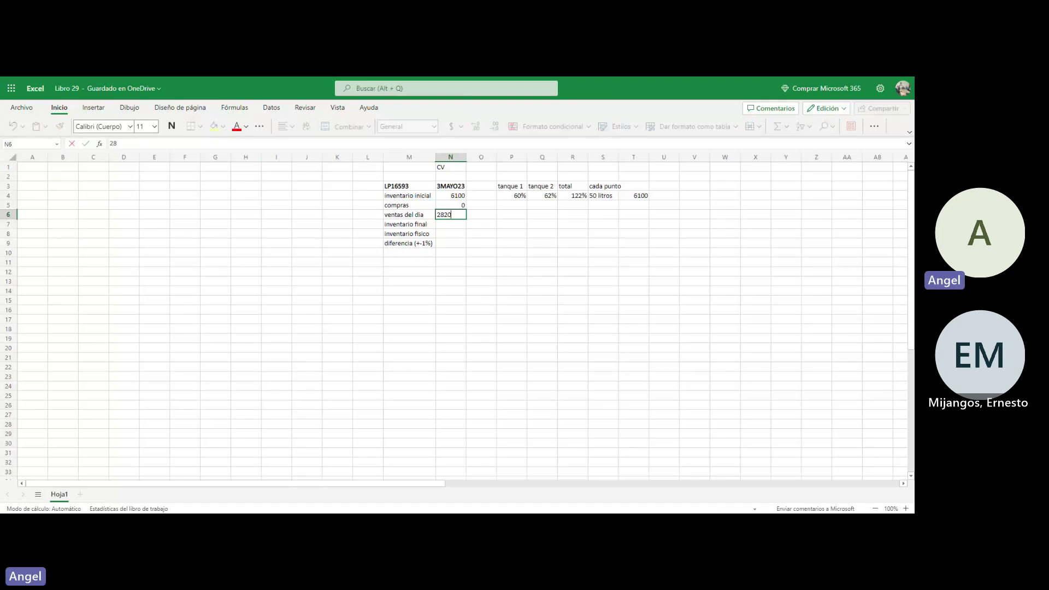
key("Return")
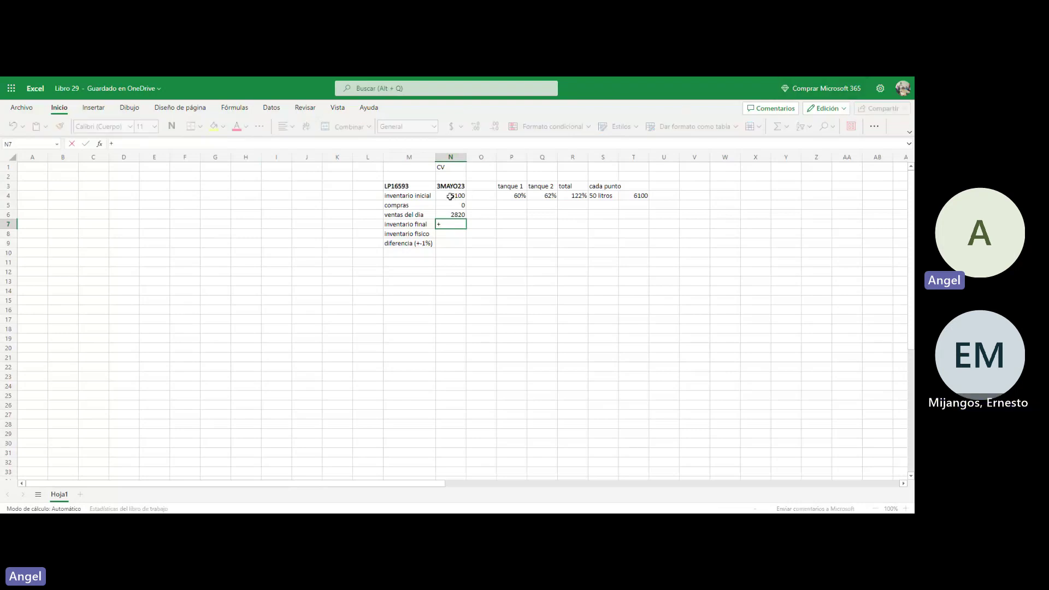
Step: Calculate the final inventory in N7 with the formula +N4+N5-N6
left_click(450, 195)
type("+")
left_click(449, 210)
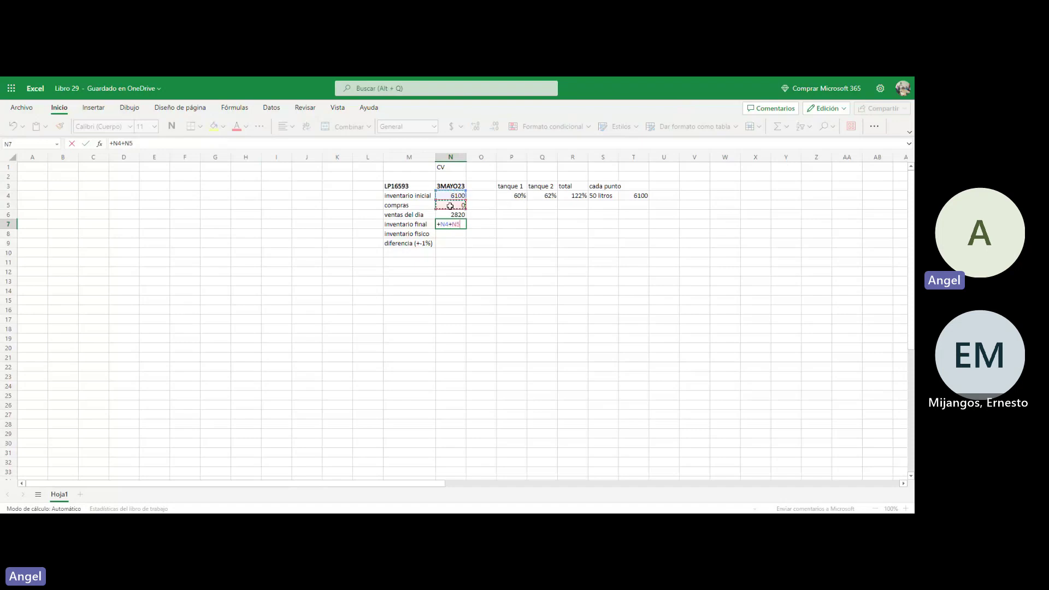
type("-")
left_click(455, 215)
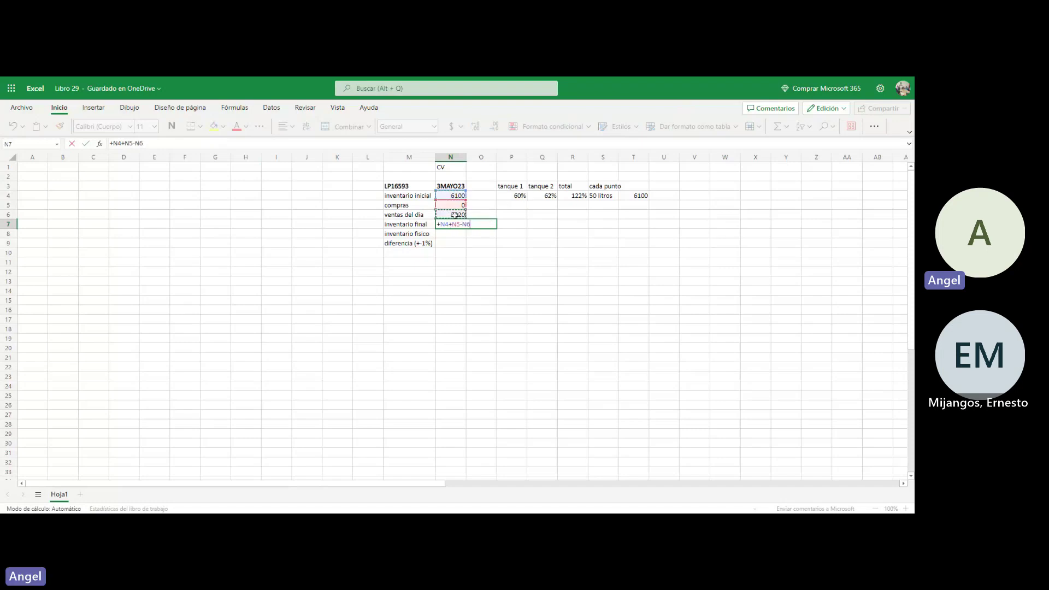
key("Return")
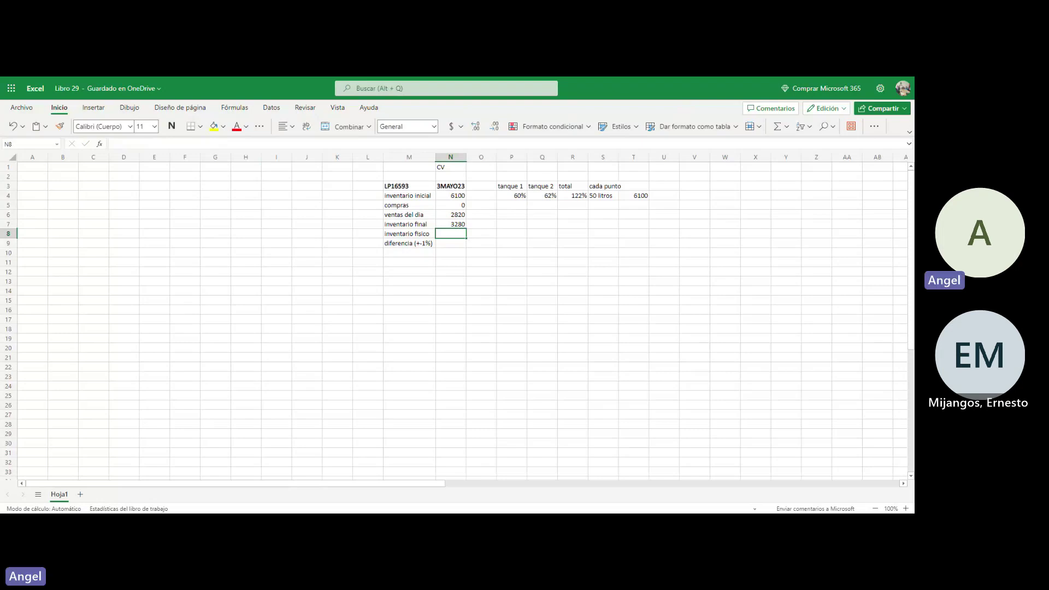
Step: Enter the physical inventory readings in row 8: 28 for tank 1 in P8 and 39 for tank 2 in Q8
left_click(512, 233)
type("28")
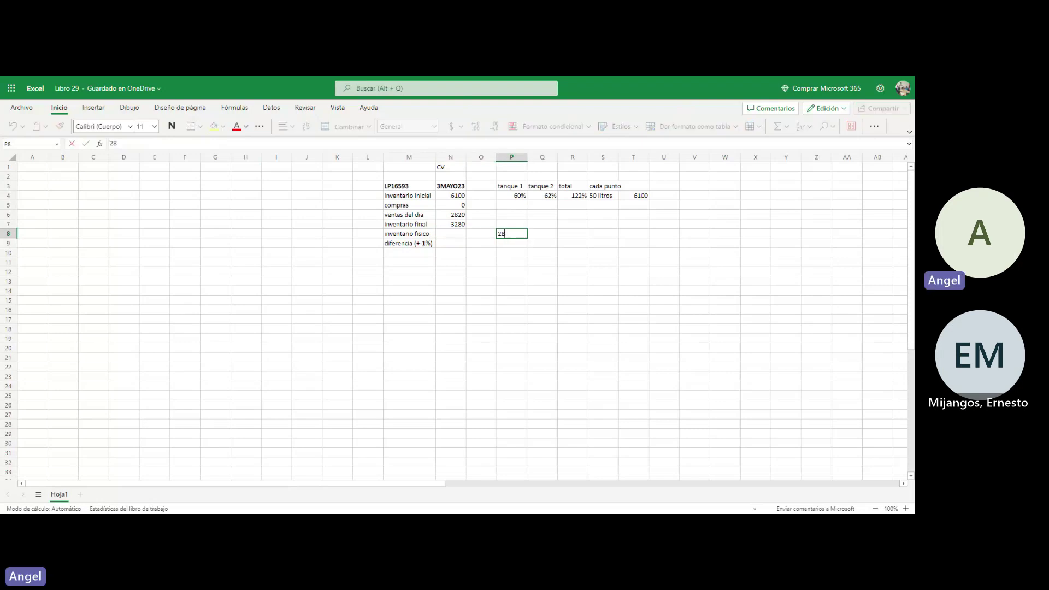
key("Tab")
type("39")
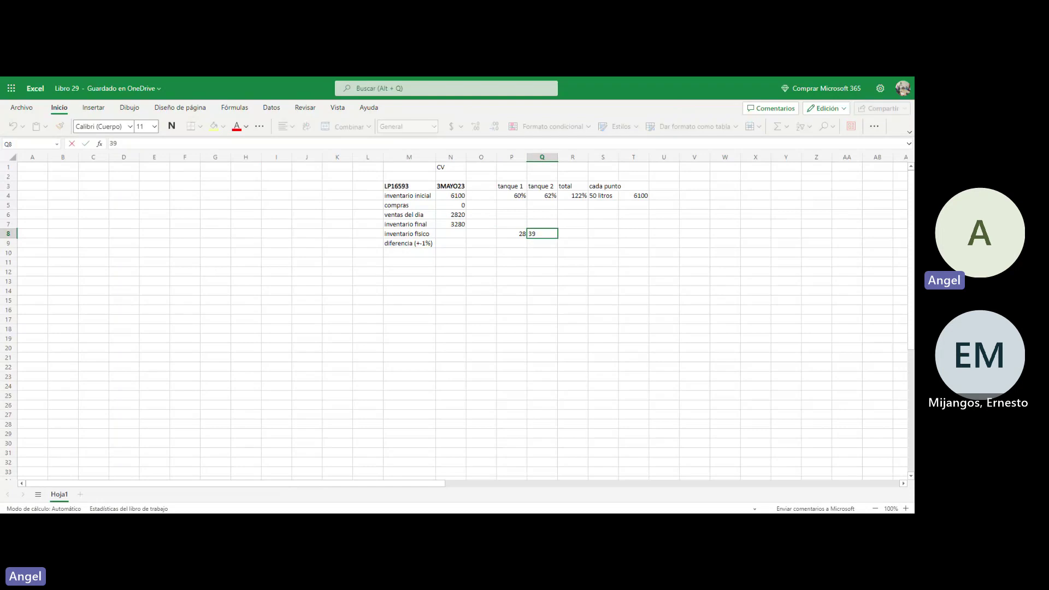
left_click(451, 234)
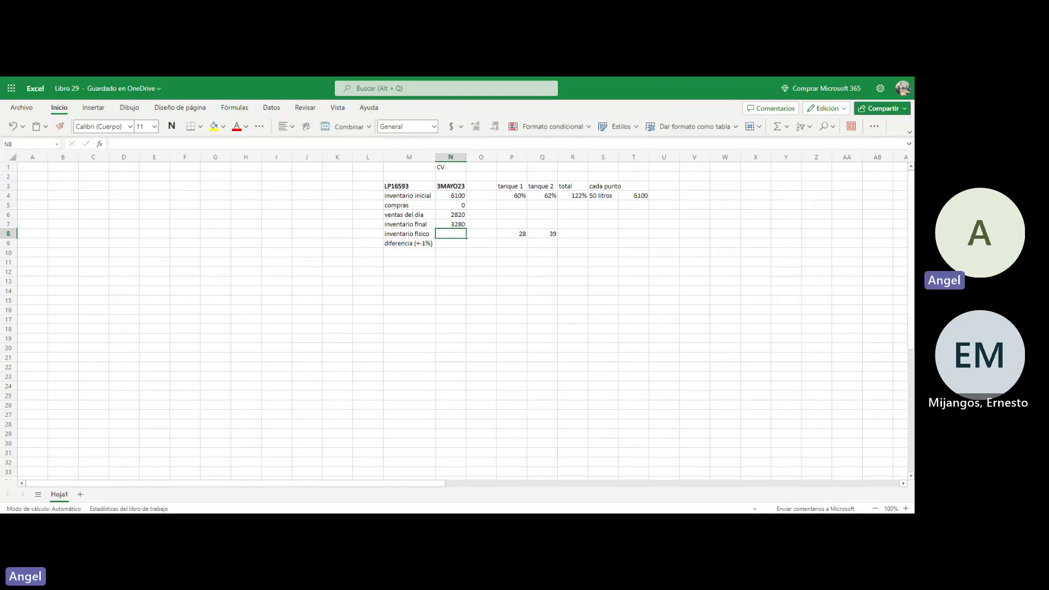
Step: Add the two tank readings in R8 with the formula +P8+Q8
left_click(511, 233)
left_click(573, 233)
type("+")
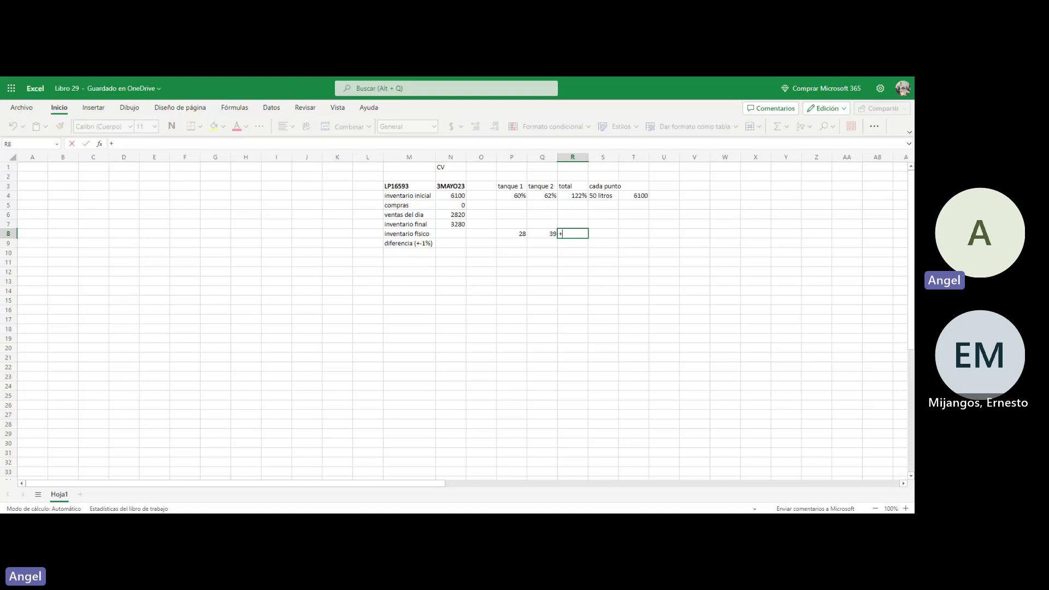
left_click(516, 235)
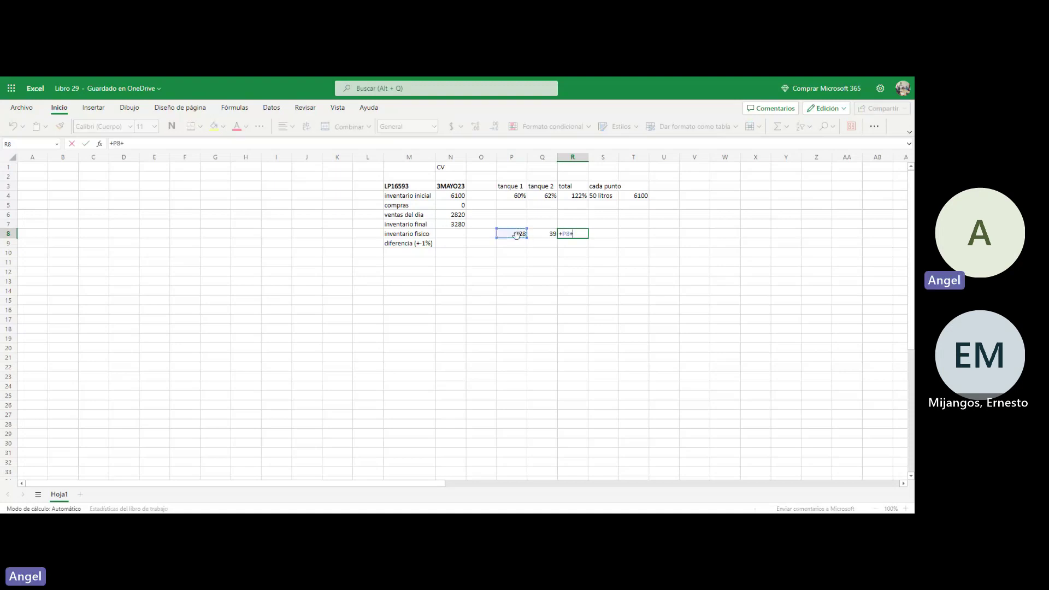
type("+")
left_click(547, 233)
key("Tab")
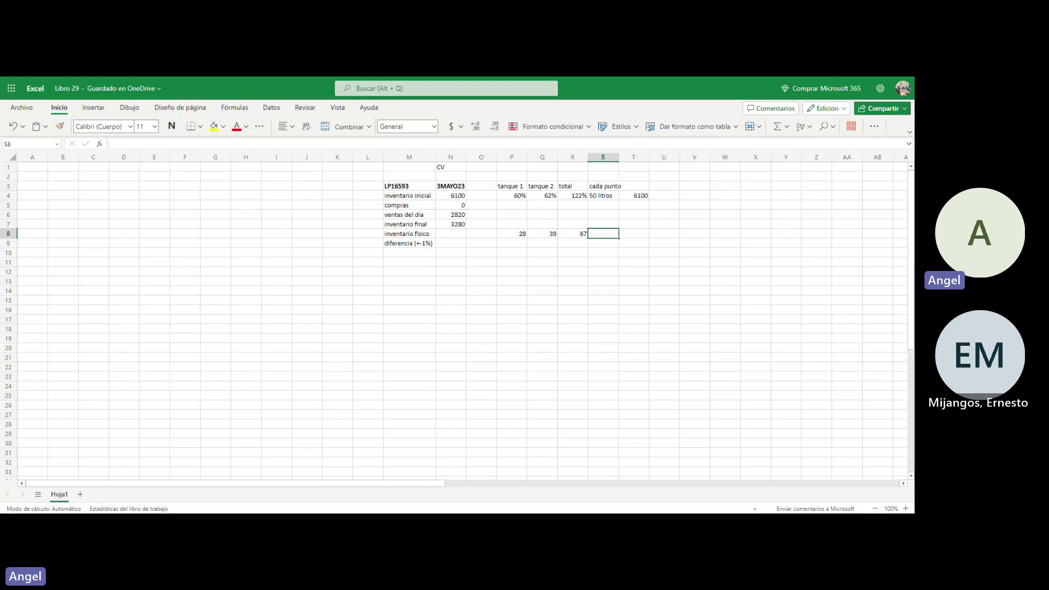
Step: Enter 50 litres per point in S8 and calculate the physical litres in T8 with the formula +R8*S8
type("50")
key("Tab")
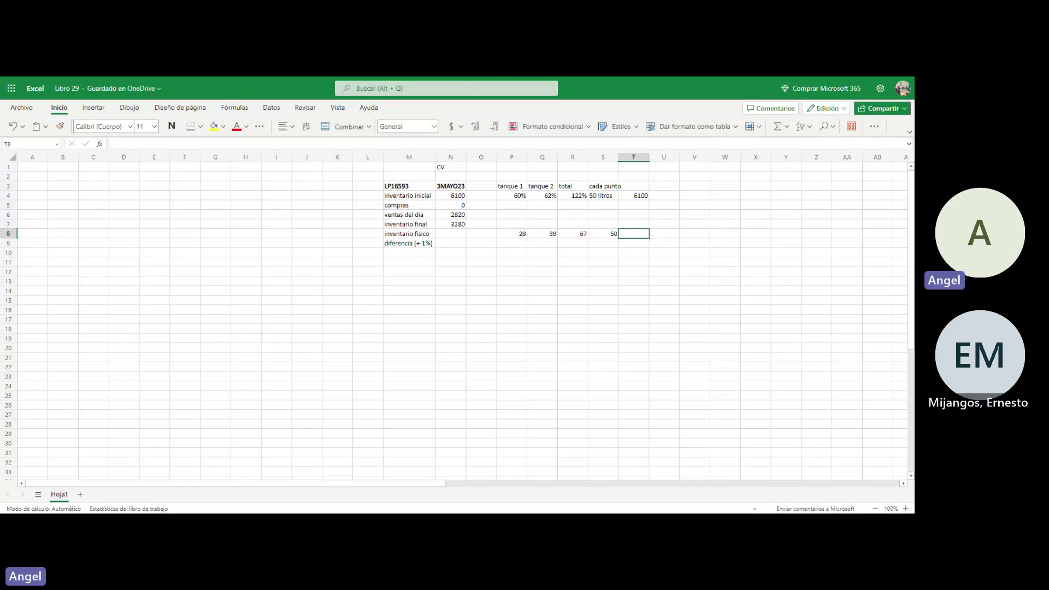
type("+")
left_click(578, 234)
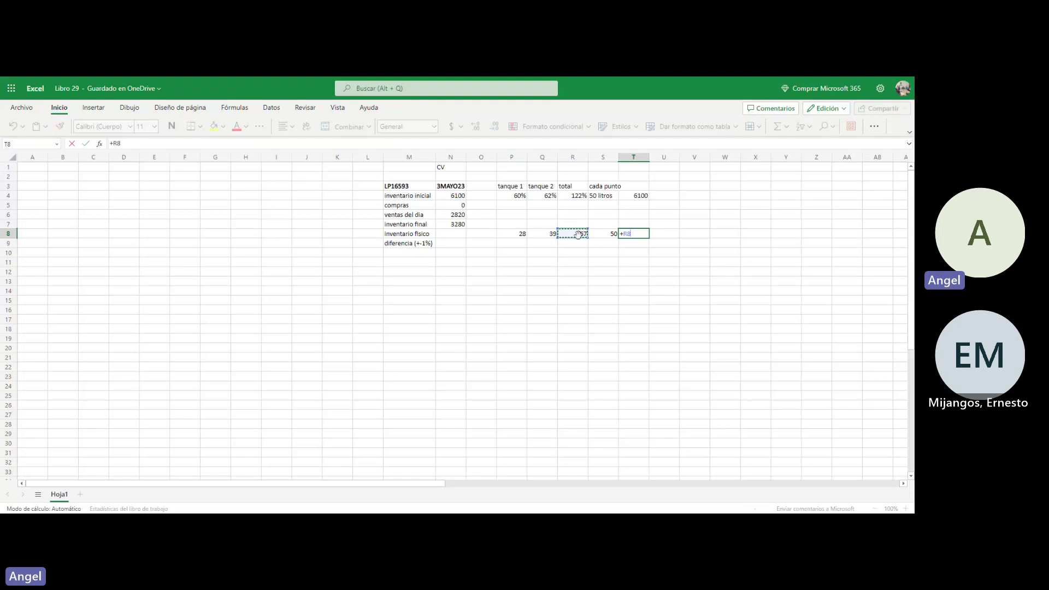
type("*")
left_click(604, 233)
key("Return")
Step: Link the physical inventory cell N8 to the calculated litres with the formula +T8
key("Up")
key("Left")
key("Left")
key("Left")
key("Left")
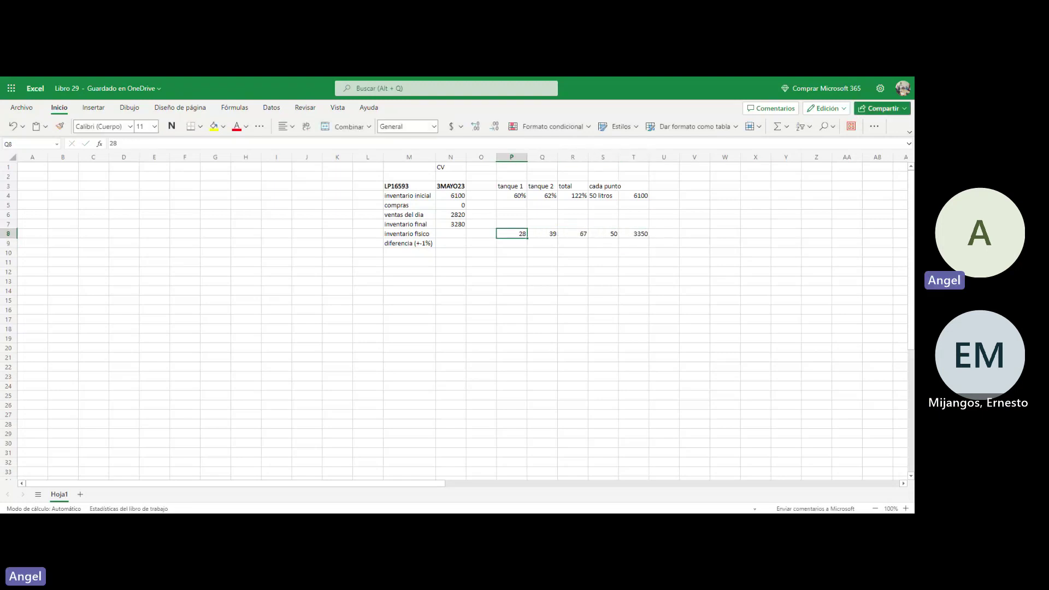
key("Left")
key("Left")
type("+T8")
key("Return")
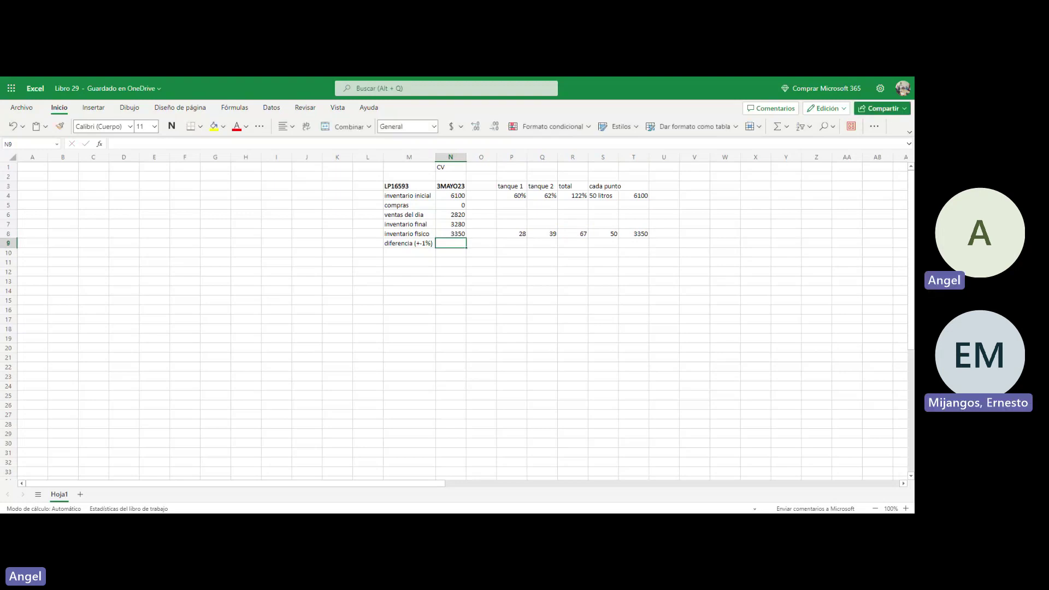
Step: Calculate the difference between physical and final inventory in N9 with the formula +N8-N7
type("+")
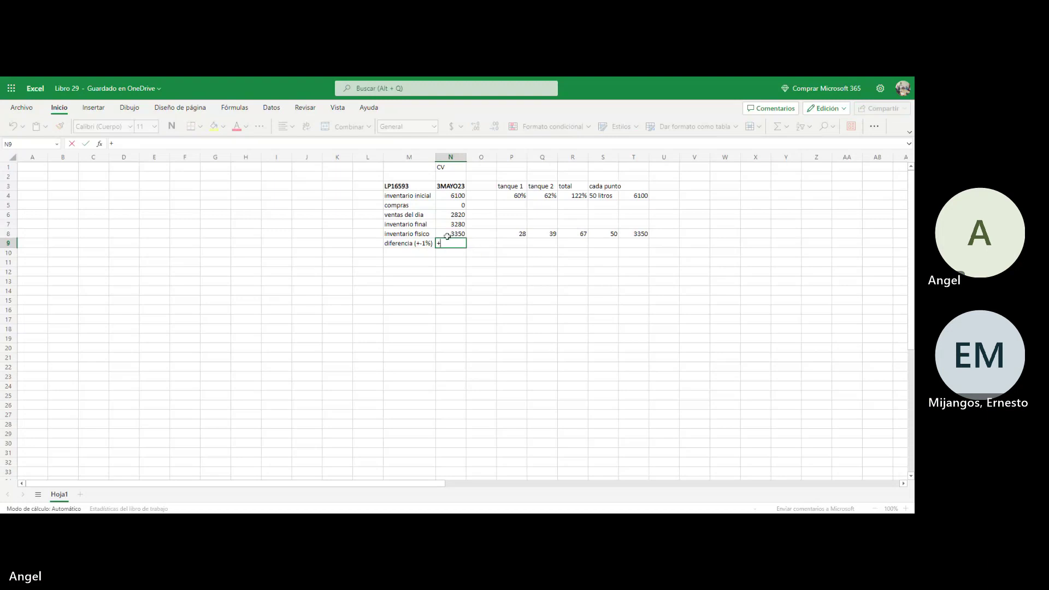
left_click(449, 235)
type("-")
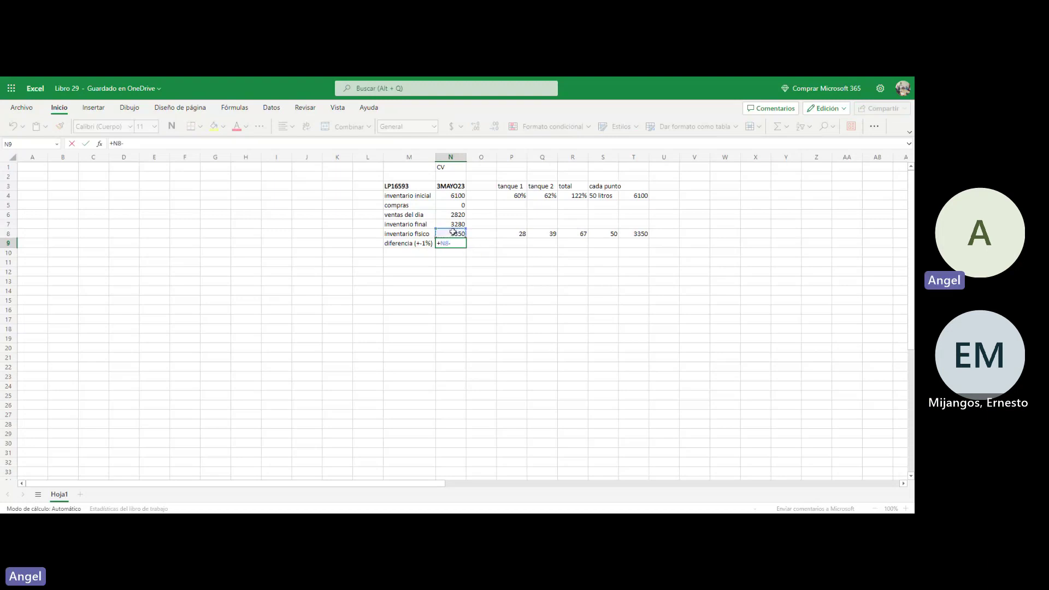
left_click(456, 224)
key("Tab")
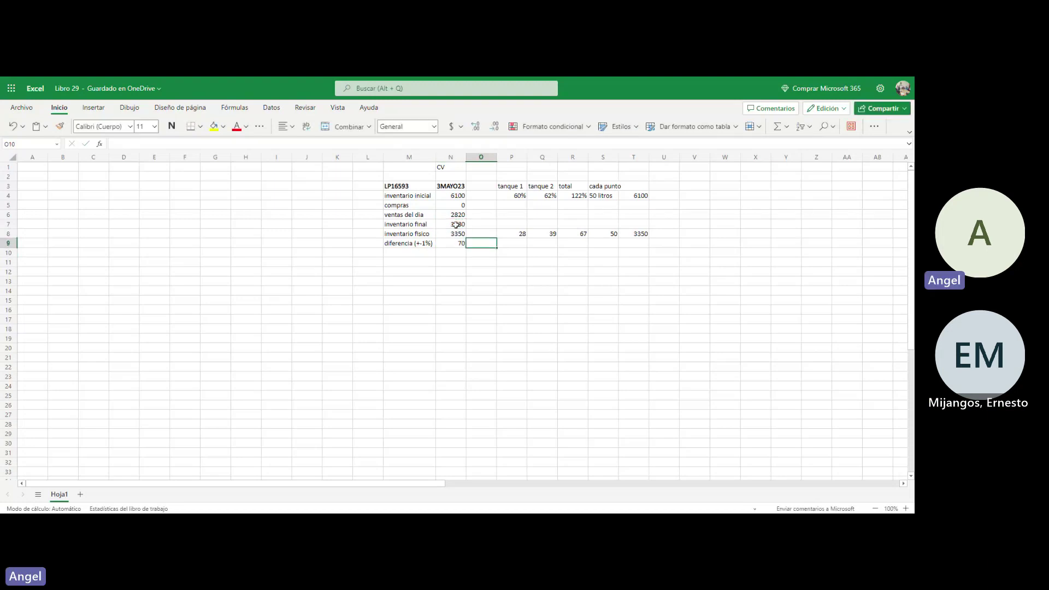
key("Left")
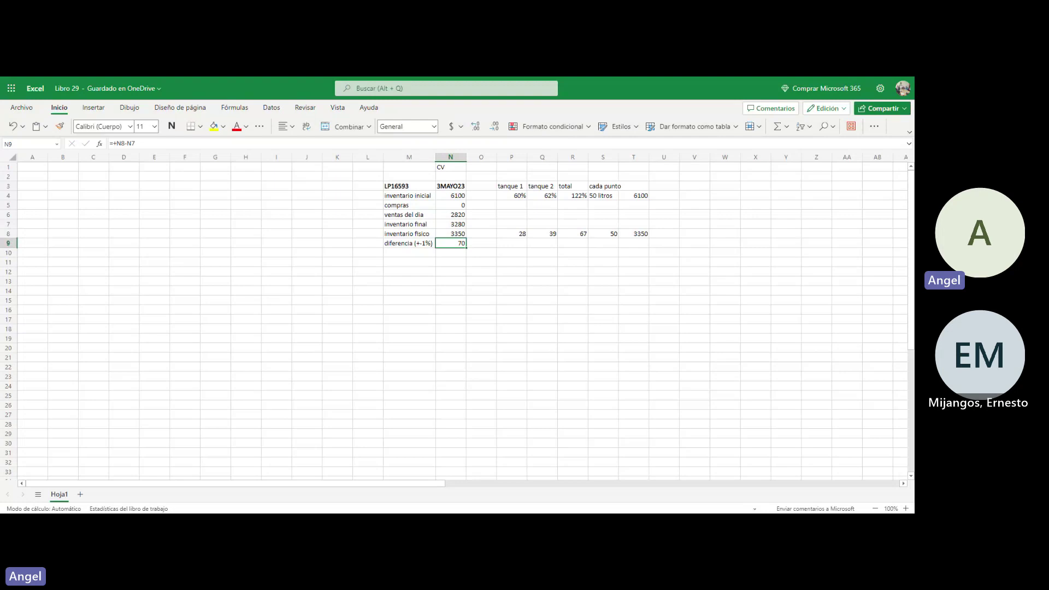
Step: Replace the label in M9 with "diferencia en litros"
left_click(408, 243)
type("difere")
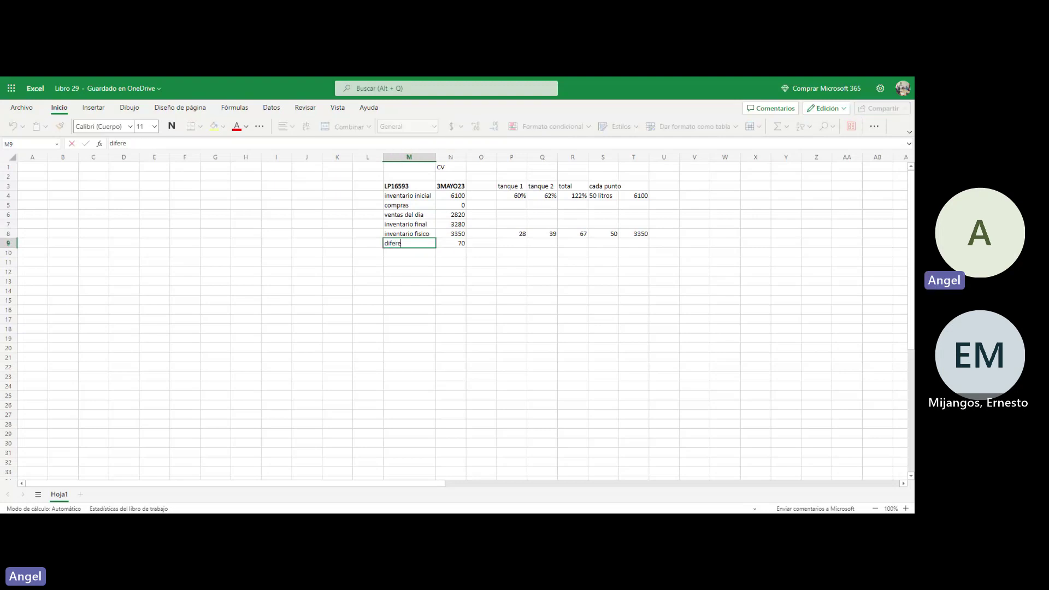
type("ncia en litros")
key("Return")
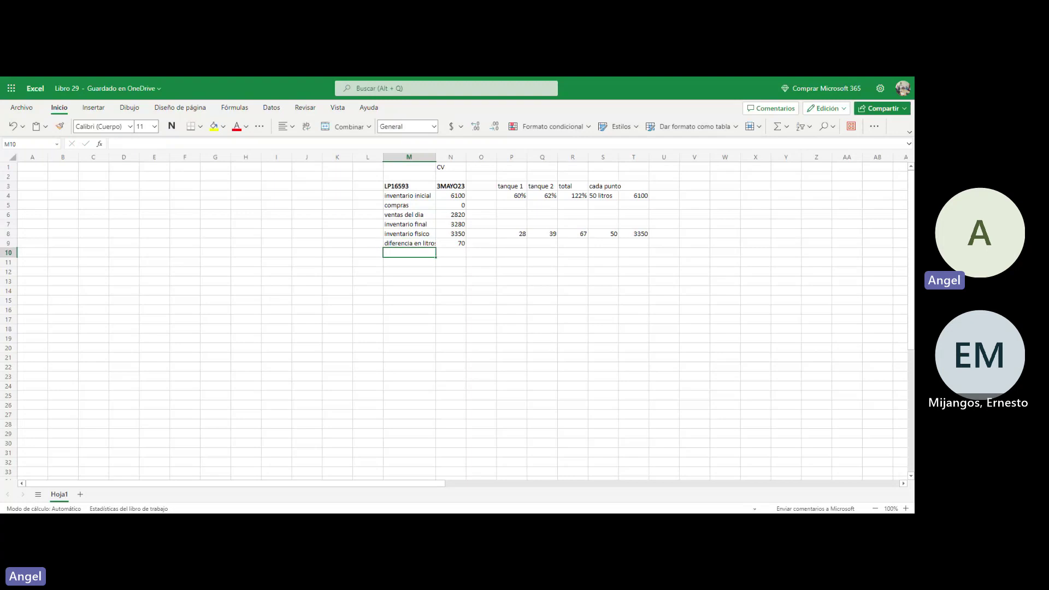
Step: Add the label "diferencia en %" in M10, below the difference in litres
type("diferencia")
key("BackSpace")
key("BackSpace")
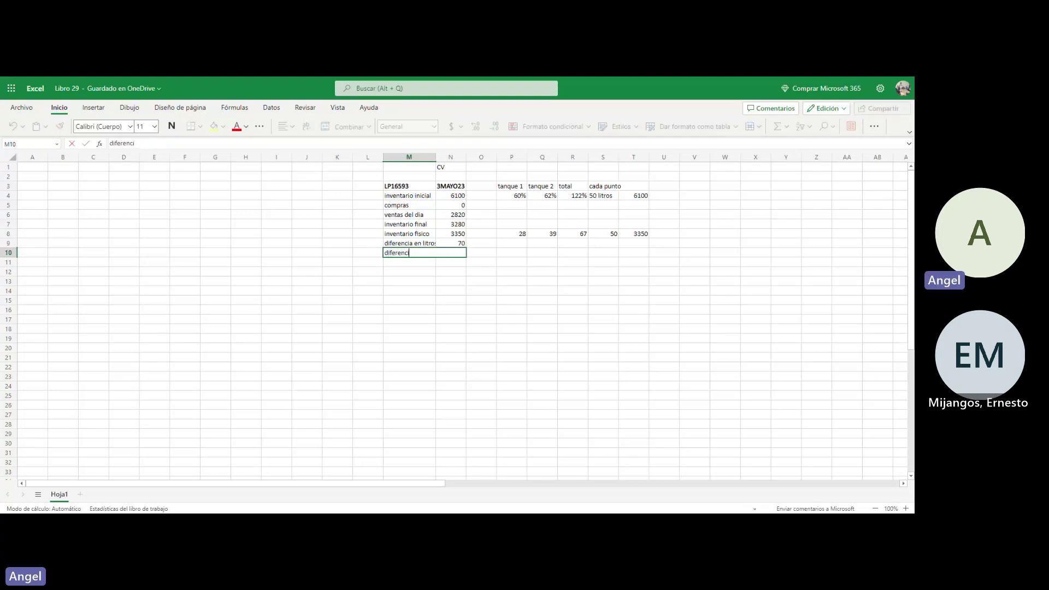
type("ia en %")
key("Tab")
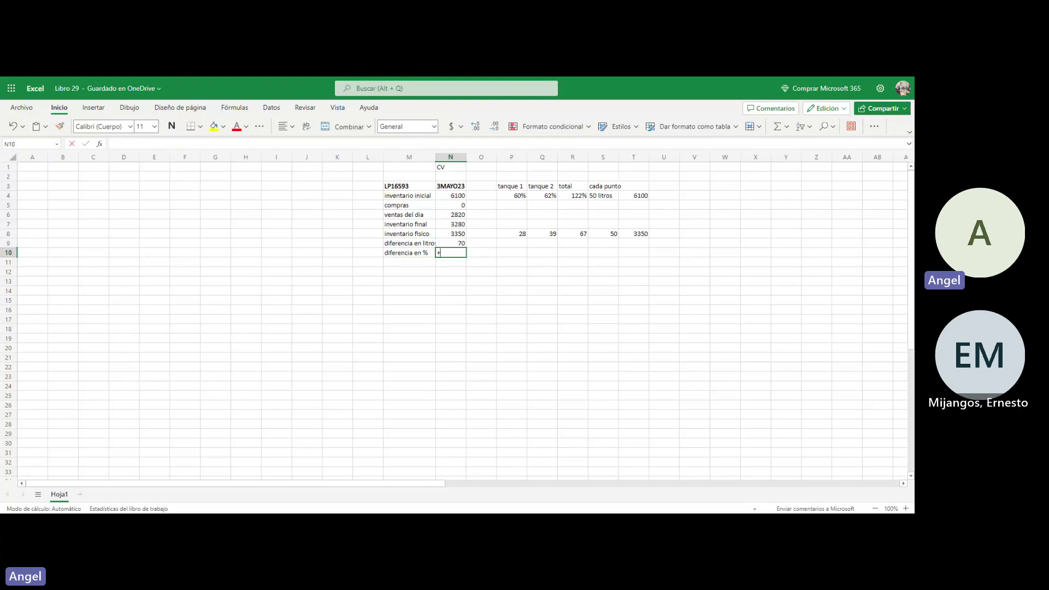
Step: Calculate the difference relative to the day's sales in N10 with the formula +N9/N6
type("+")
left_click(458, 244)
type("/")
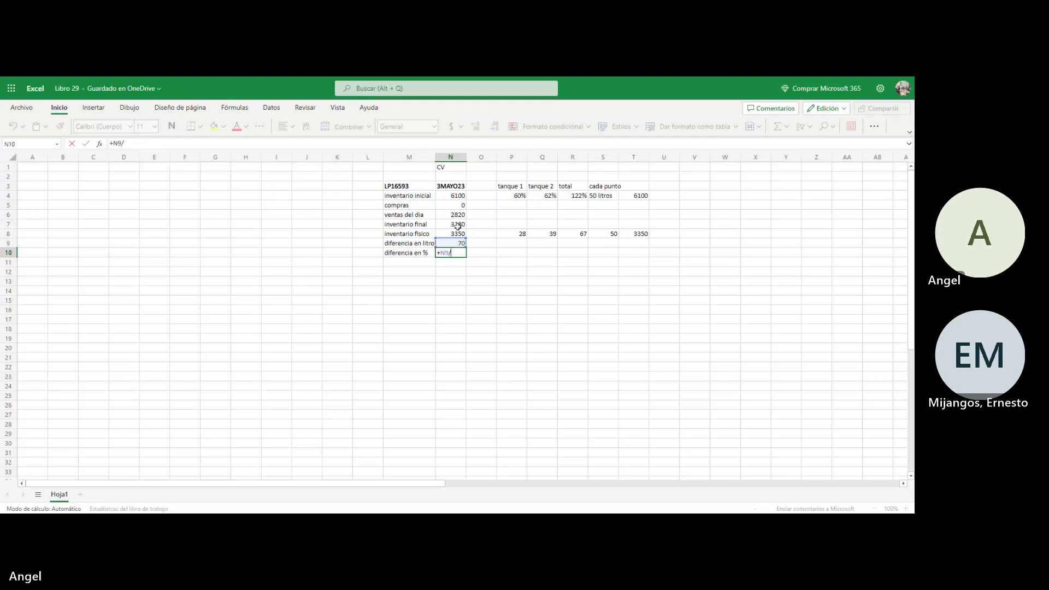
left_click(460, 216)
key("ctrl+Return")
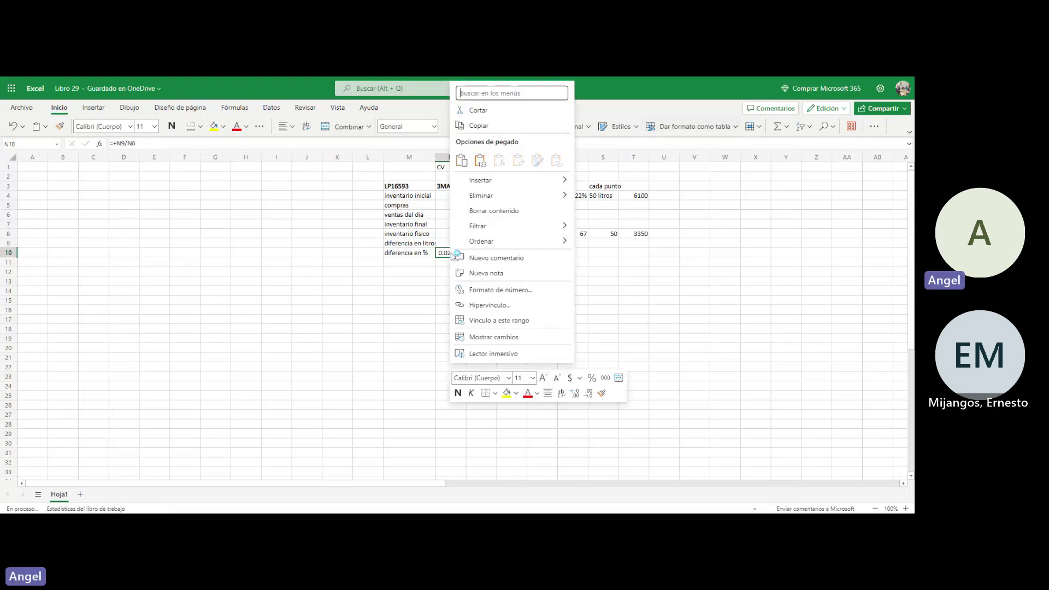
right_click(450, 254)
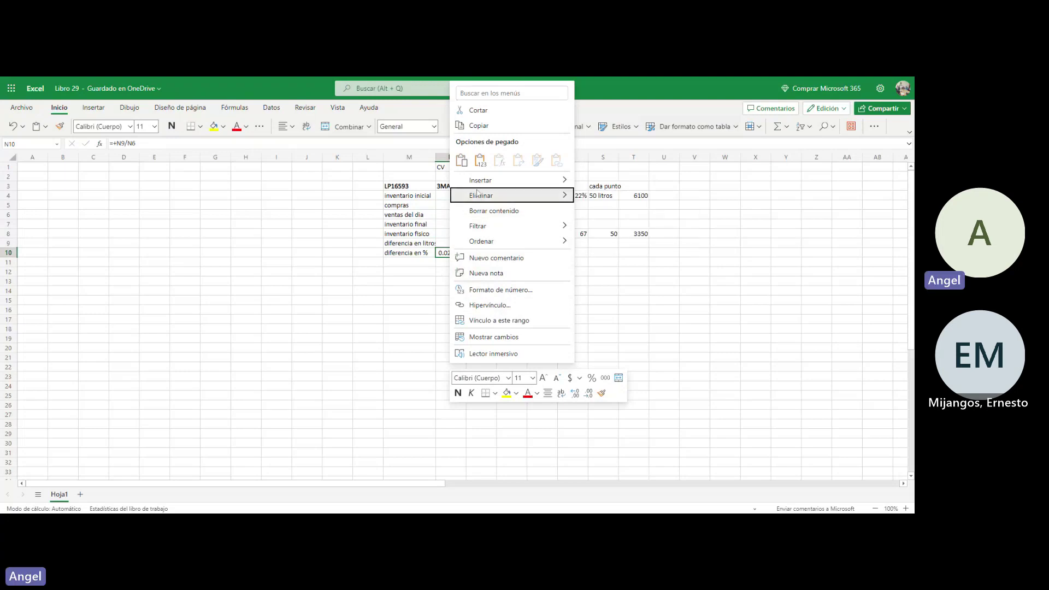
key("Escape")
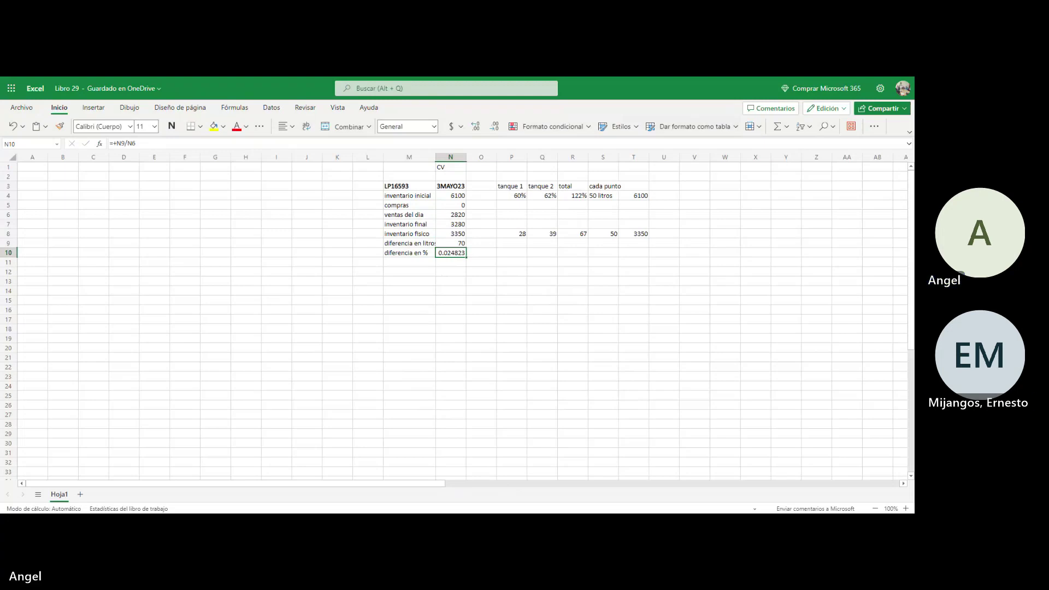
right_click(450, 253)
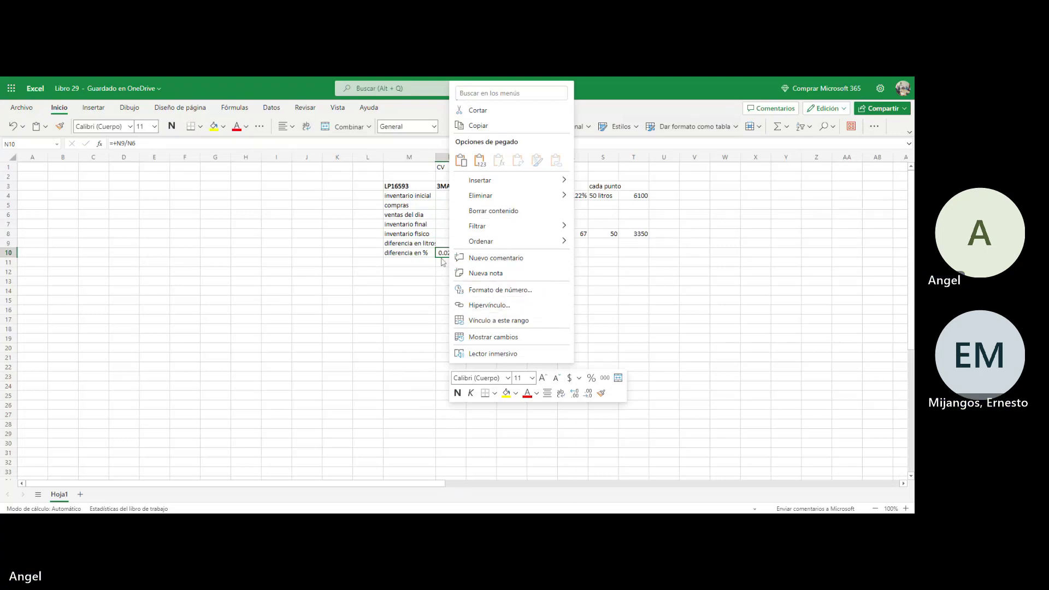
key("Escape")
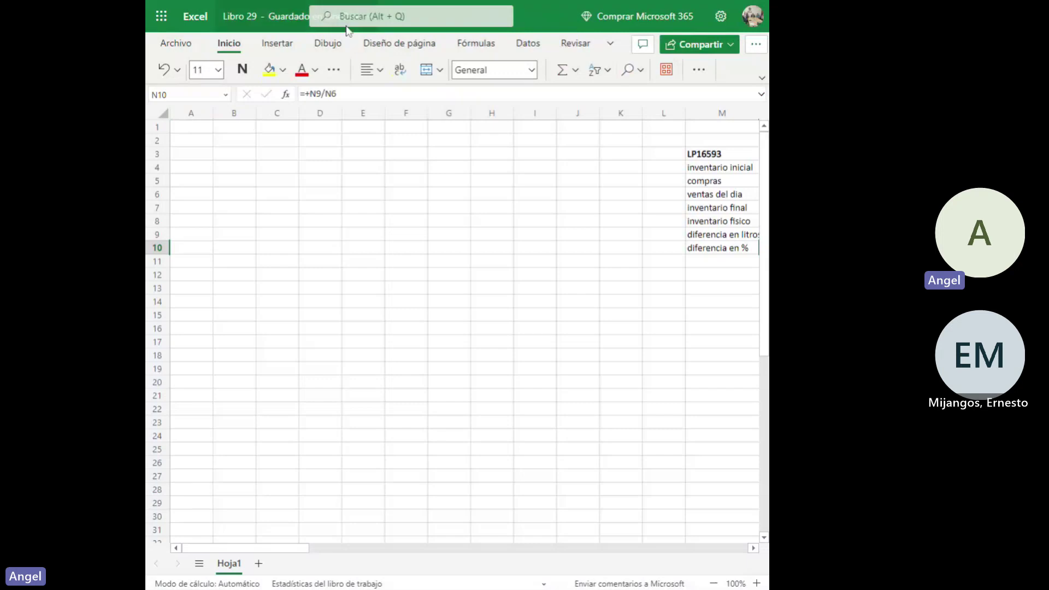
double_click(665, 6)
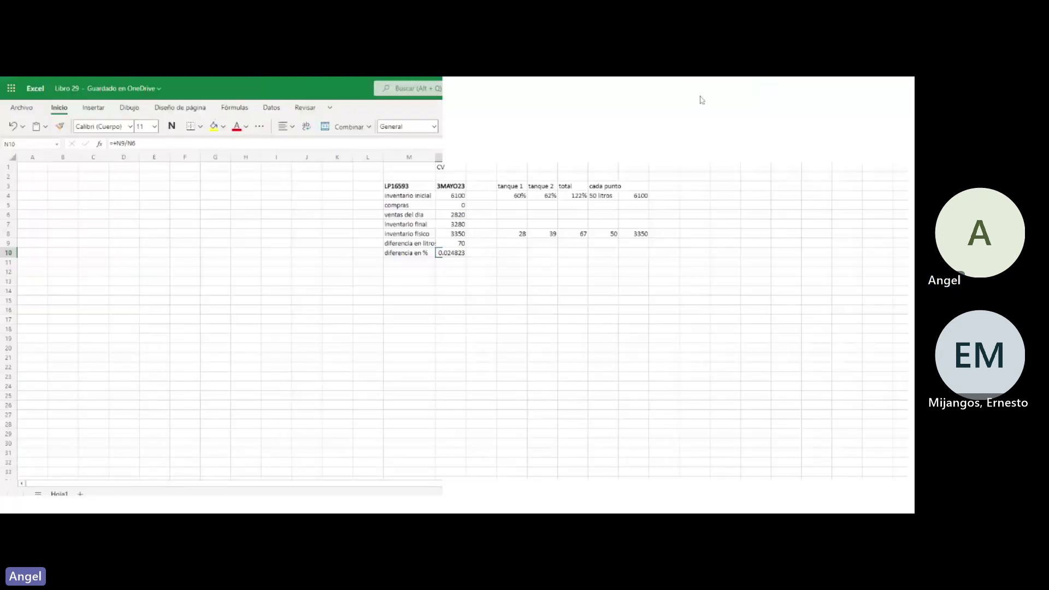
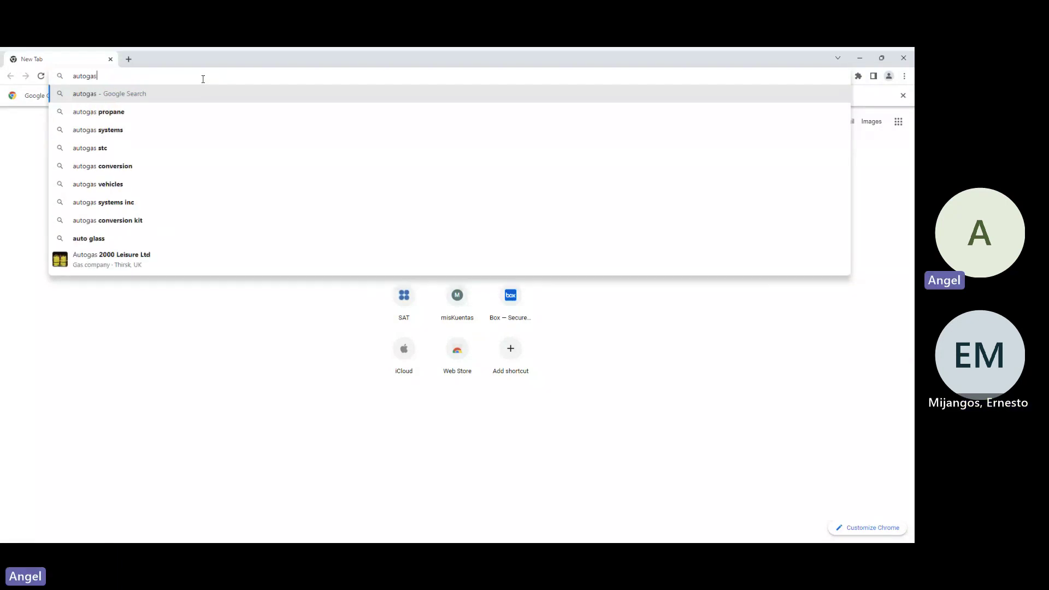
Step: Try to open the site autogasmexico.sgcweb.com in Chrome
type("mexico.")
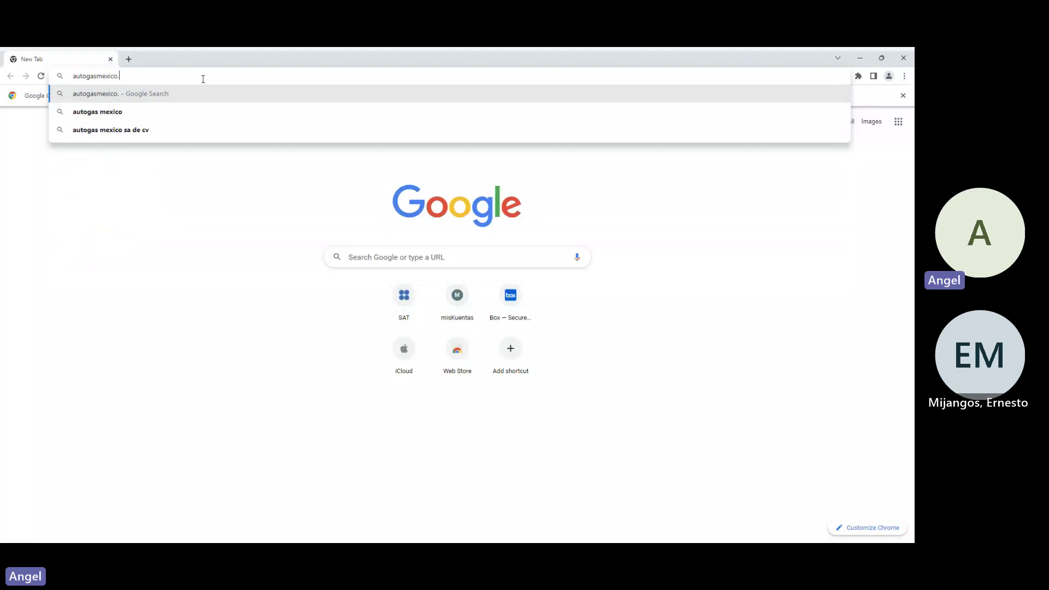
type("sgcweb")
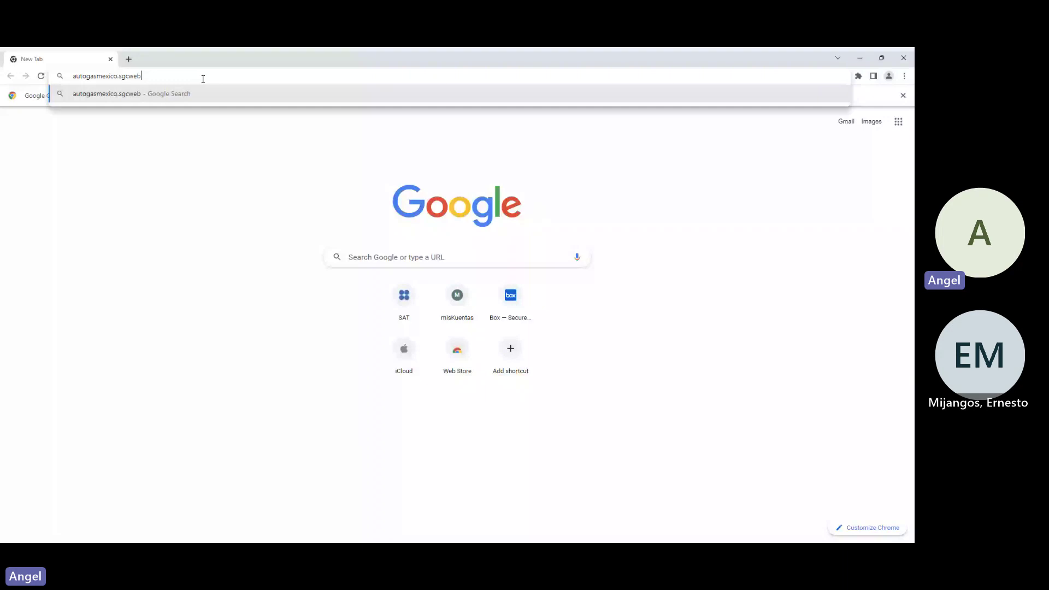
type(".com")
key("Return")
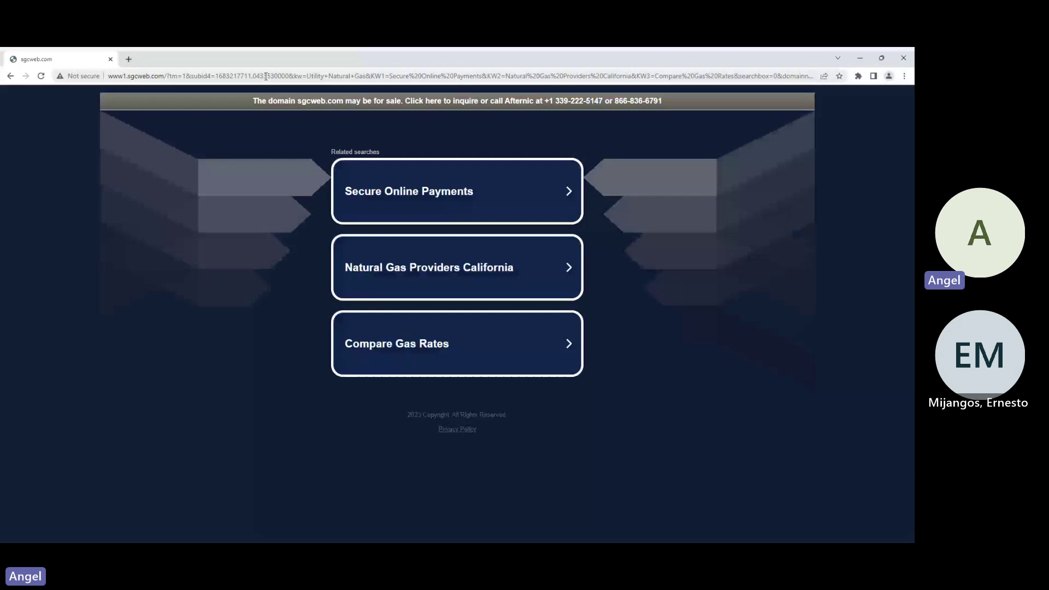
Step: Load the SGC Web login page at autogasmexico.sgcweb.com.mx
left_click(266, 80)
type("aut")
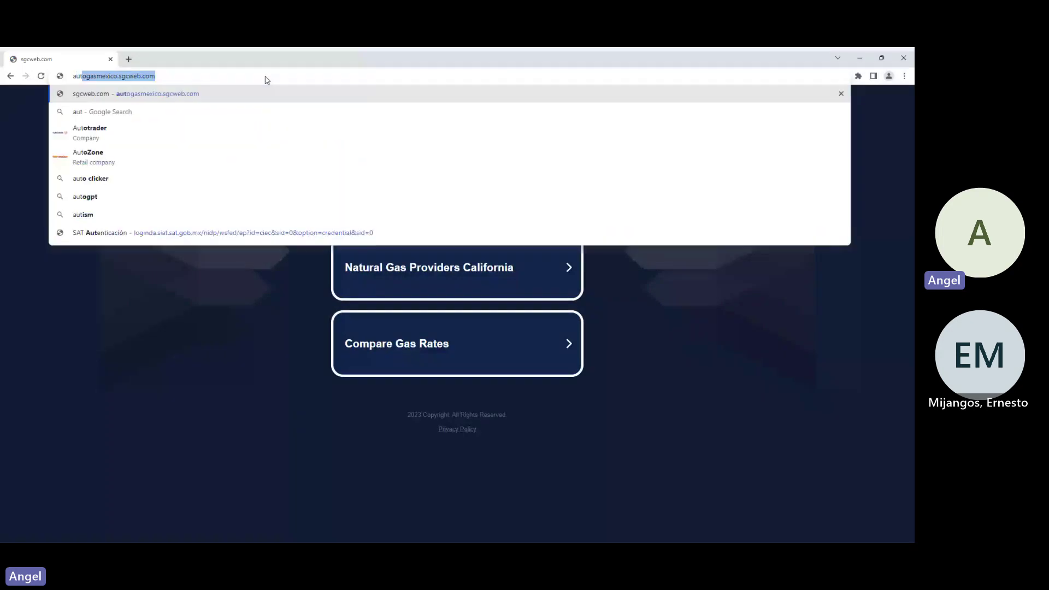
type("ogasmexico.sgce")
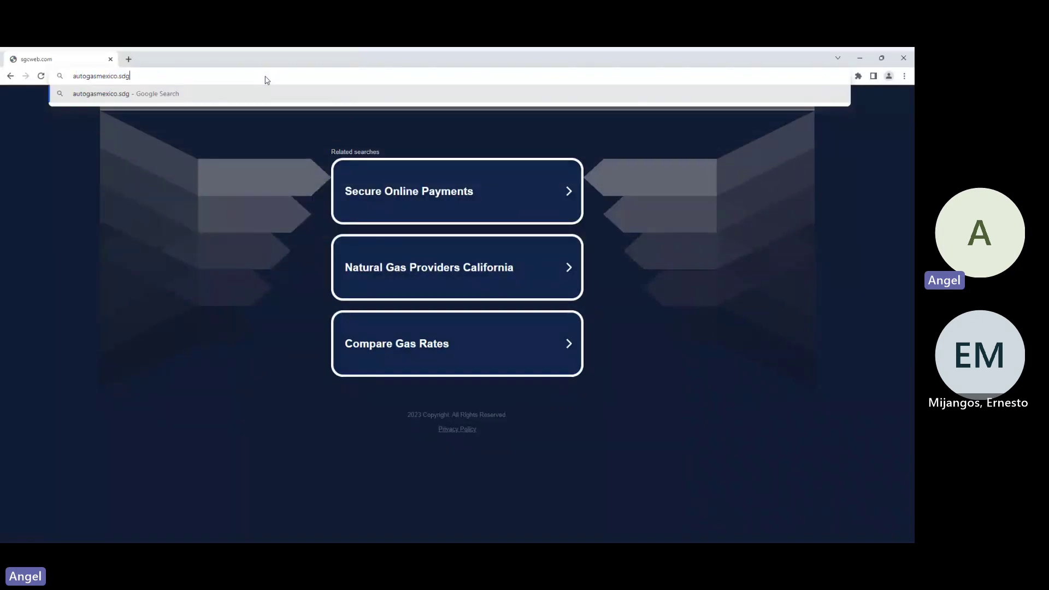
key("BackSpace")
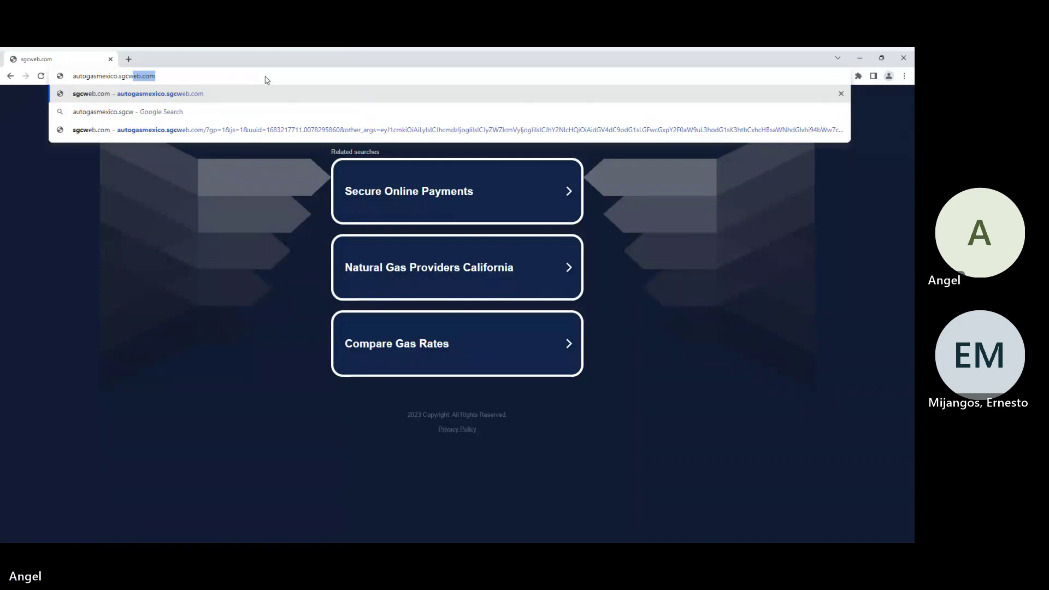
type("web.com.mx")
key("Return")
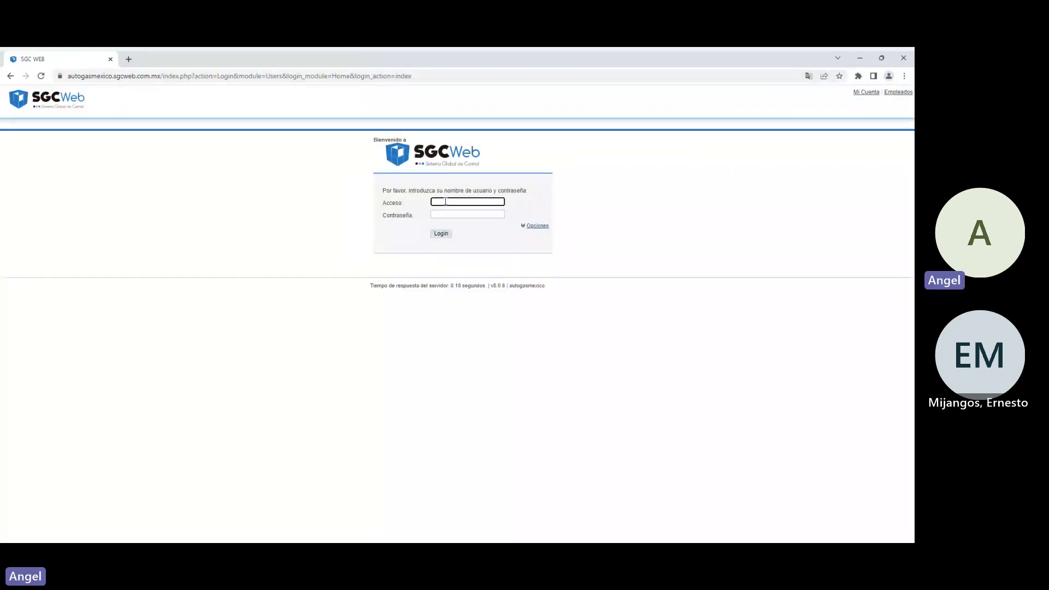
Step: Log in to SGC Web with the account's access name and password
type("AME05")
key("Tab")
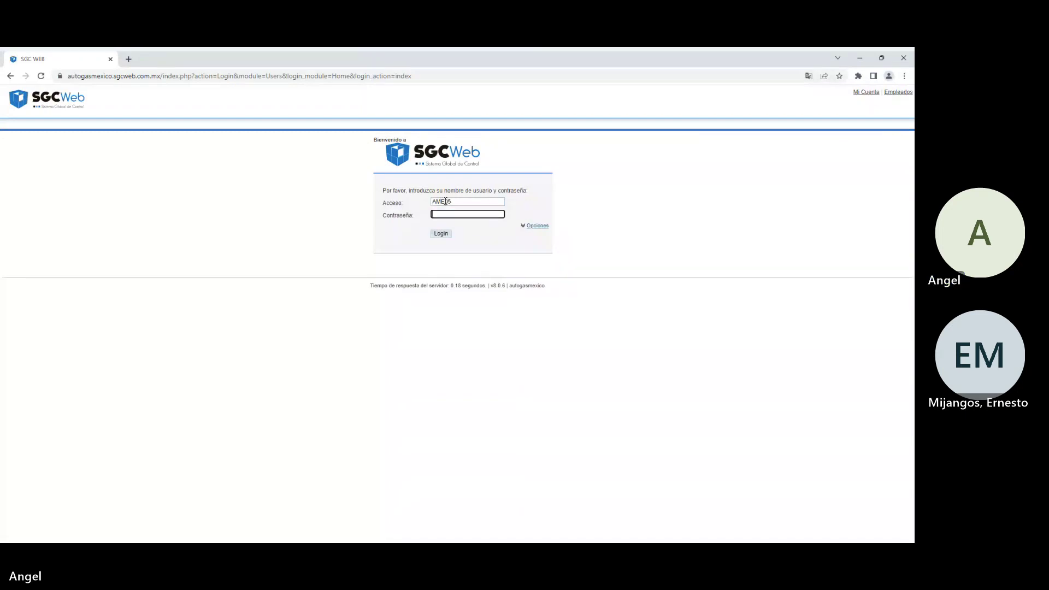
type("****")
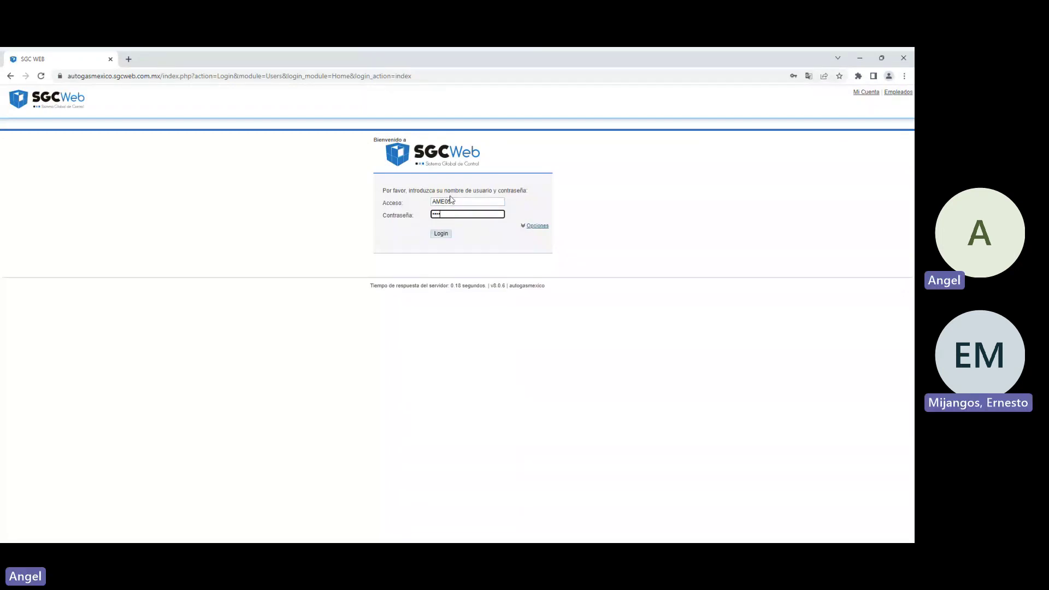
left_click(441, 234)
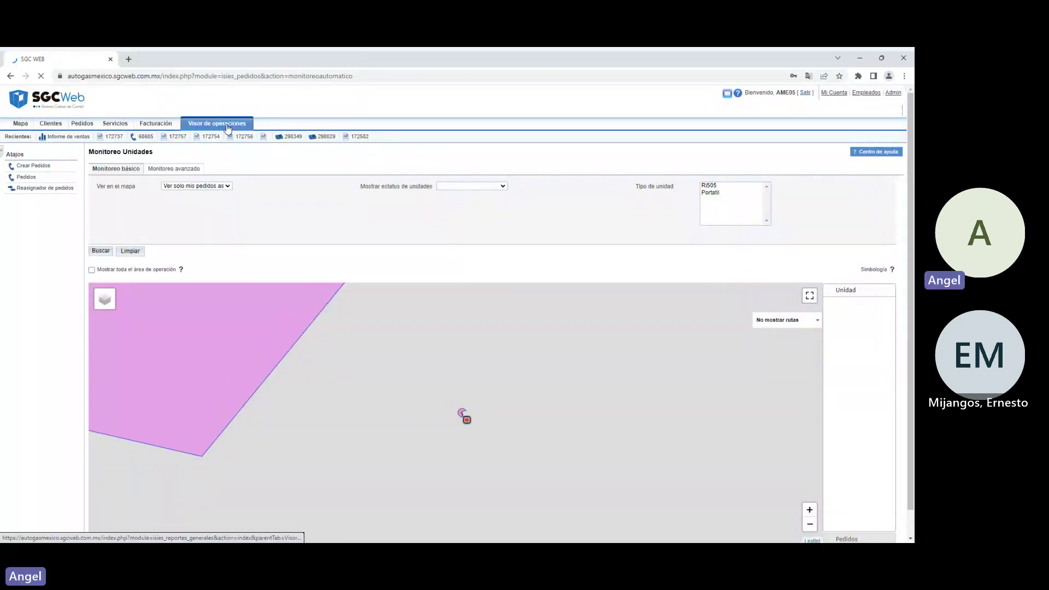
Step: Open the Informe de ventas report in Visor de operaciones and set its date range from 2023/05/03 to 2023/05/03
left_click(228, 126)
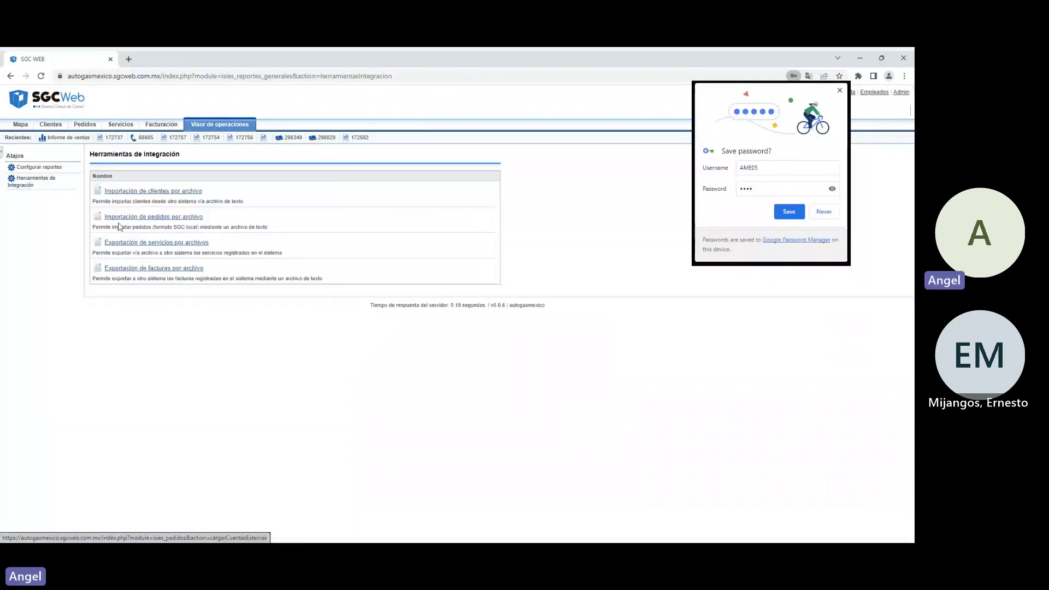
left_click(137, 245)
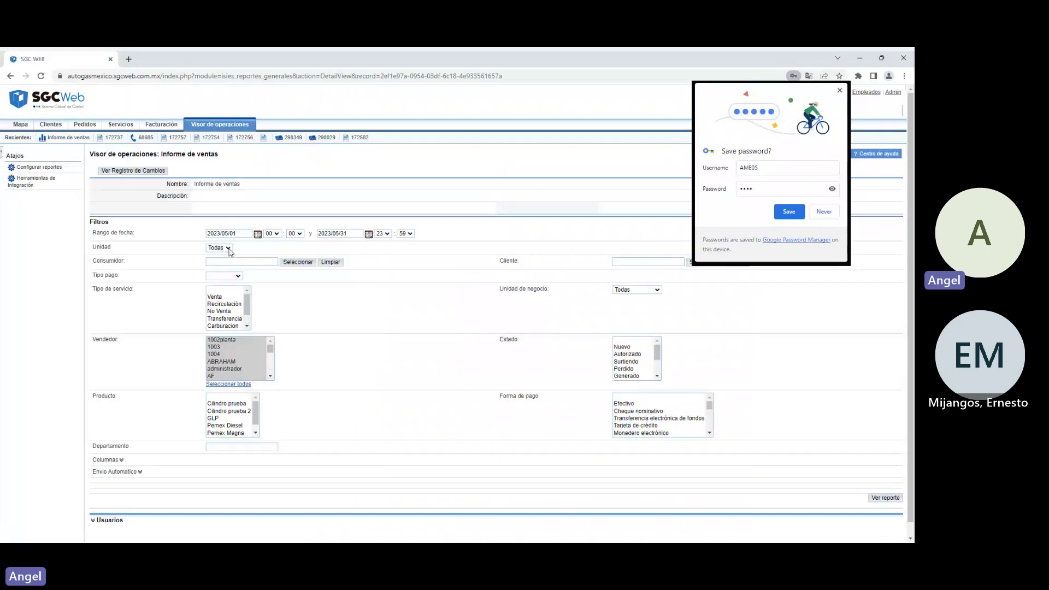
left_click(258, 234)
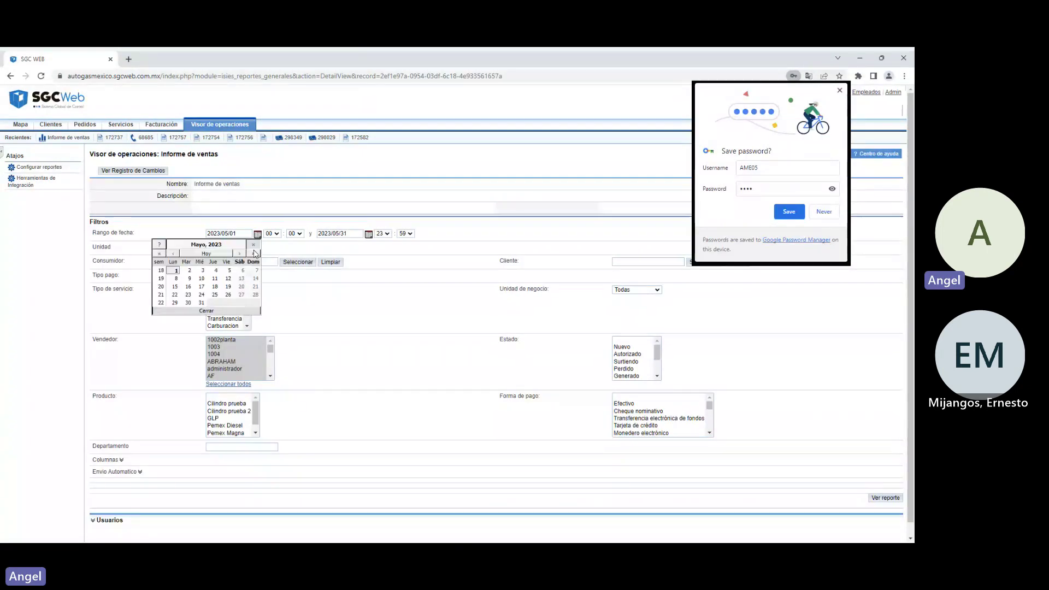
left_click(202, 271)
left_click(369, 234)
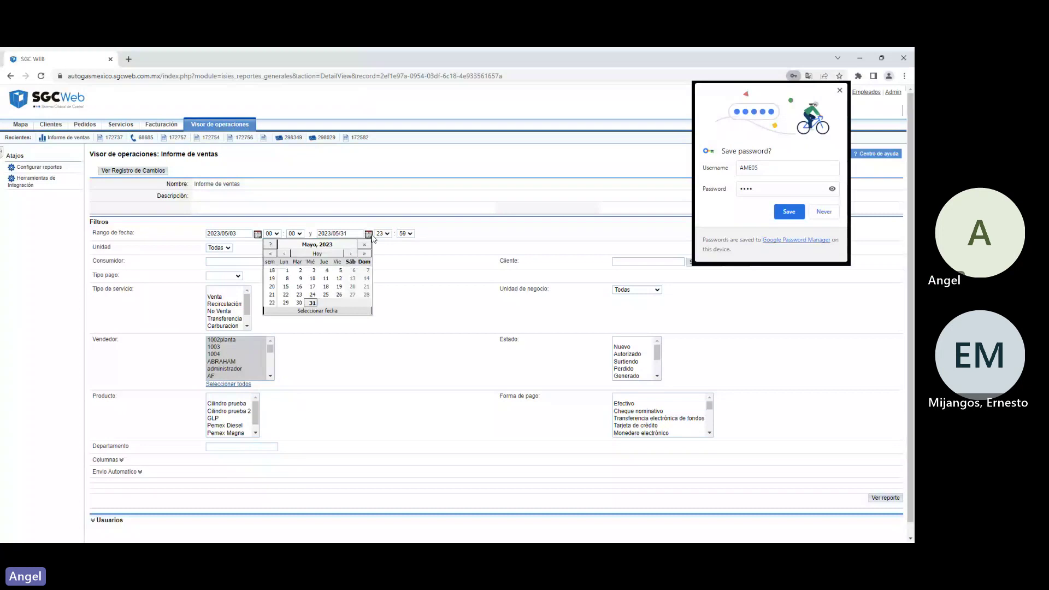
left_click(322, 274)
Step: Generate the sales report for unit 1001 and highlight the total of the Cantidad column at its end
left_click(224, 249)
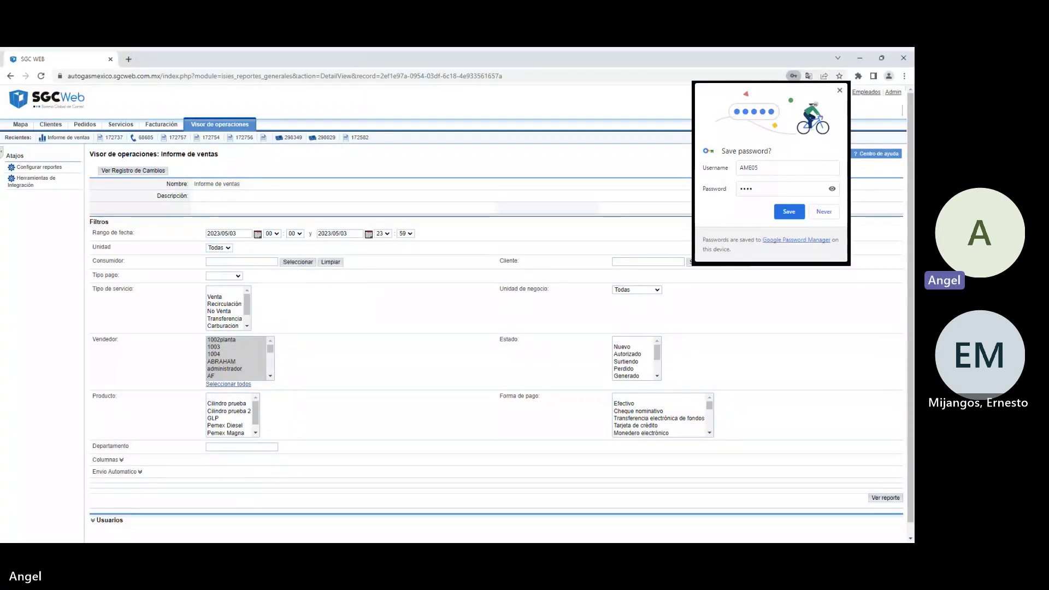
left_click(216, 376)
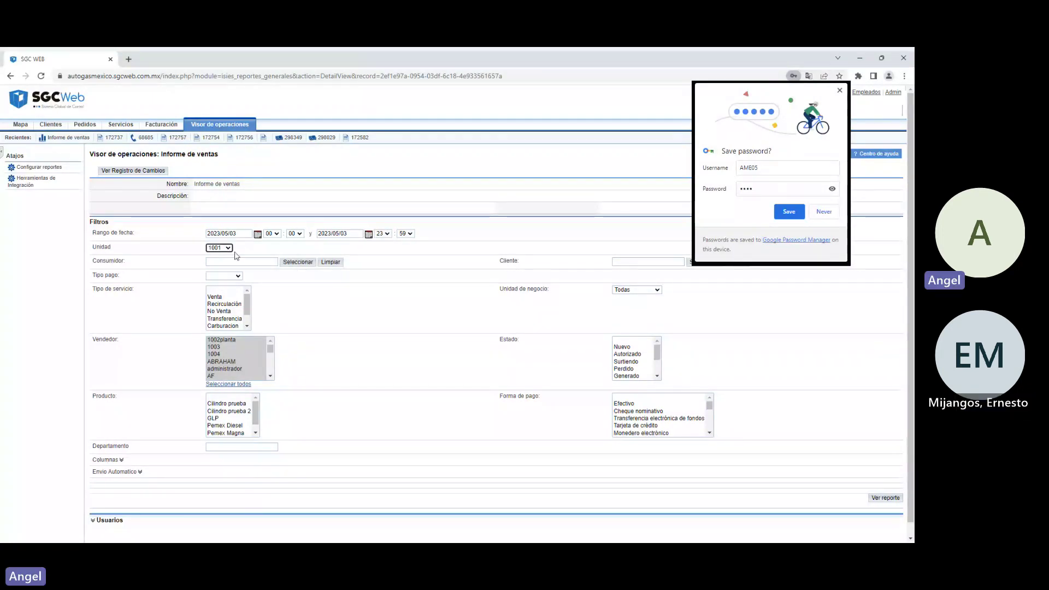
left_click(885, 498)
scroll(513, 385, "down", 15)
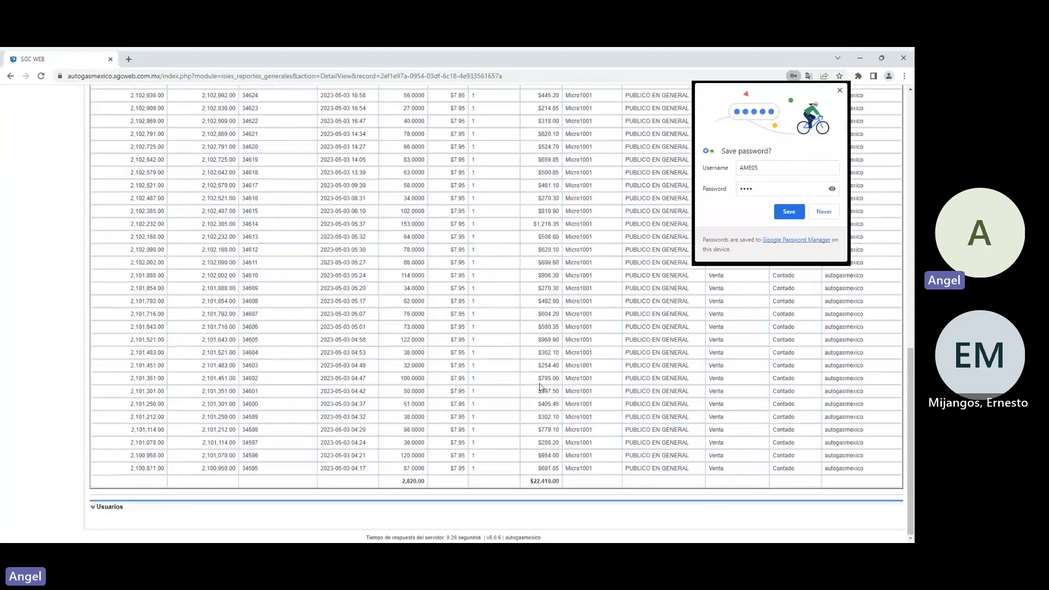
double_click(403, 482)
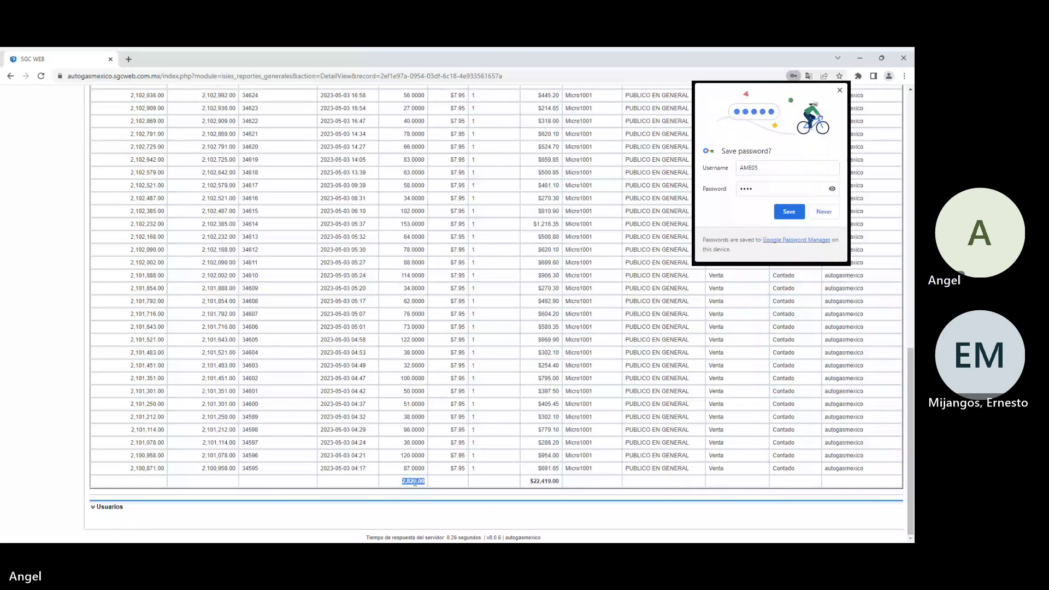
Step: Change the unit filter to 0007 and generate the sales report again
scroll(430, 467, "up", 8)
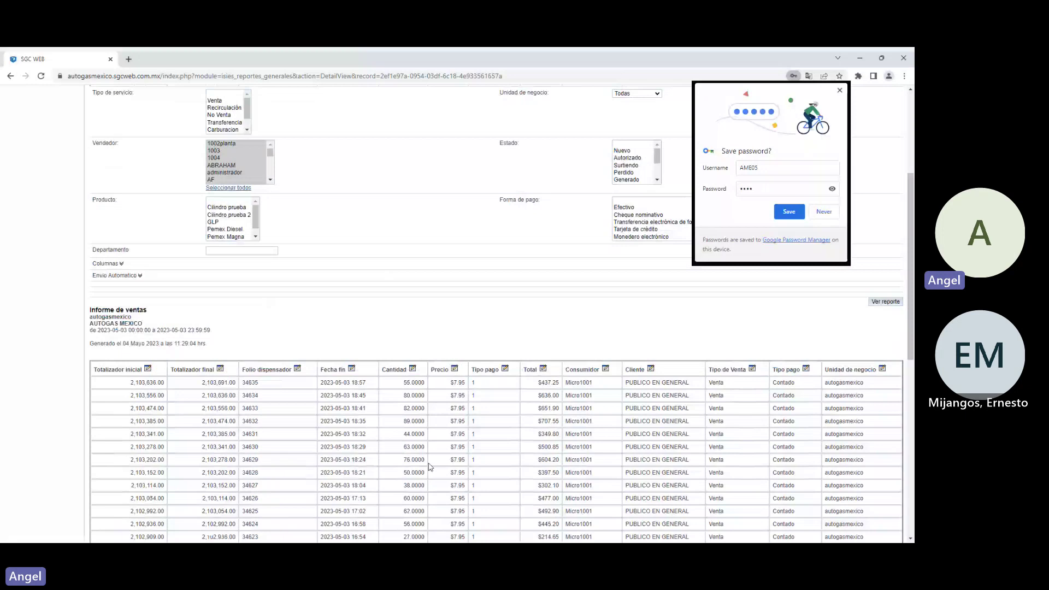
scroll(430, 467, "up", 4)
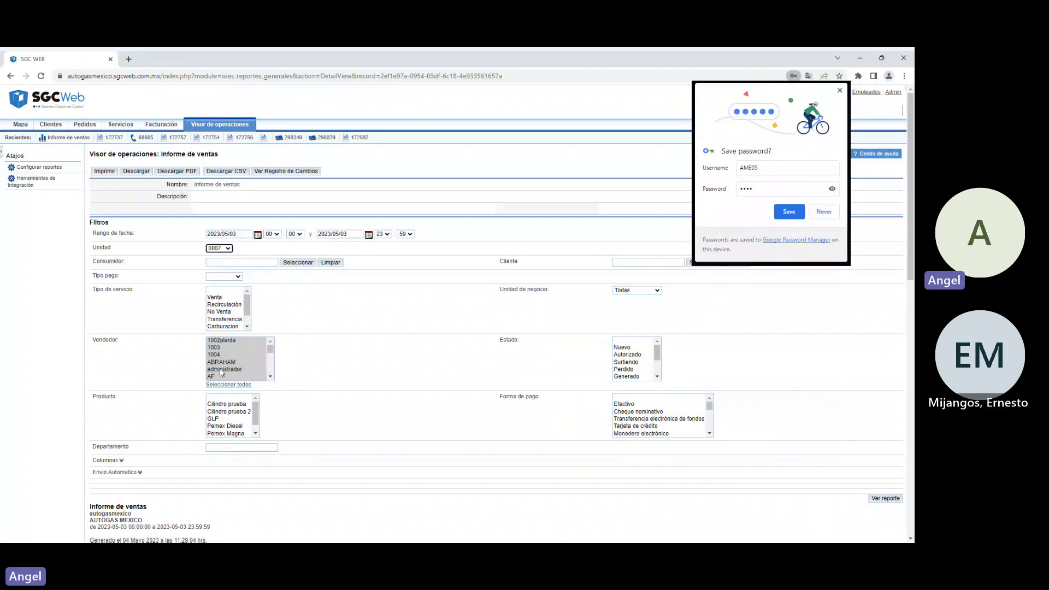
scroll(882, 315, "down", 4)
left_click(883, 310)
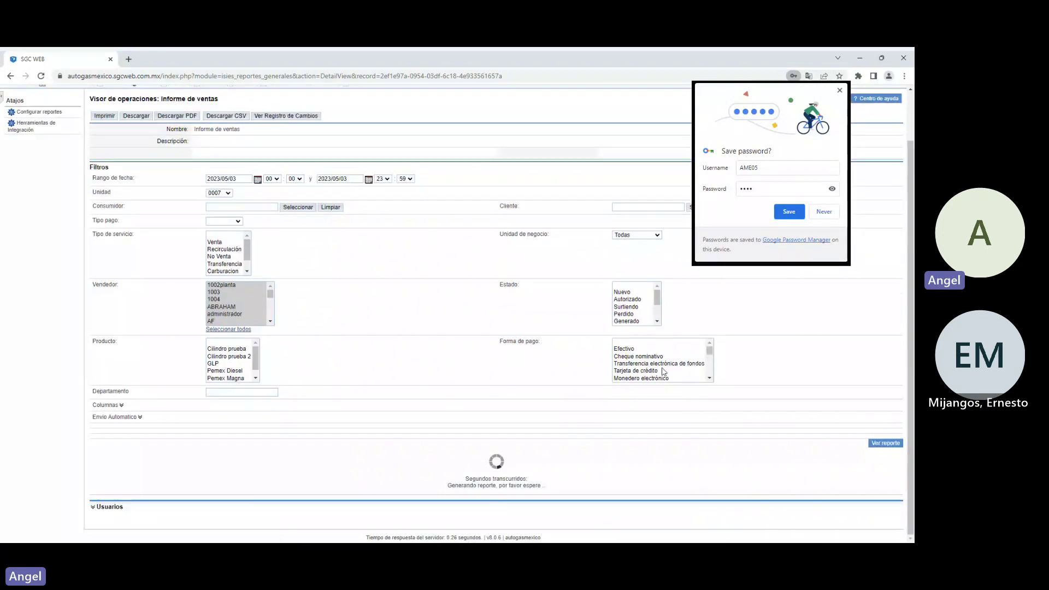
Step: Change the unit filter to 1002, regenerate the sales report and check its rows
scroll(395, 480, "up", 4)
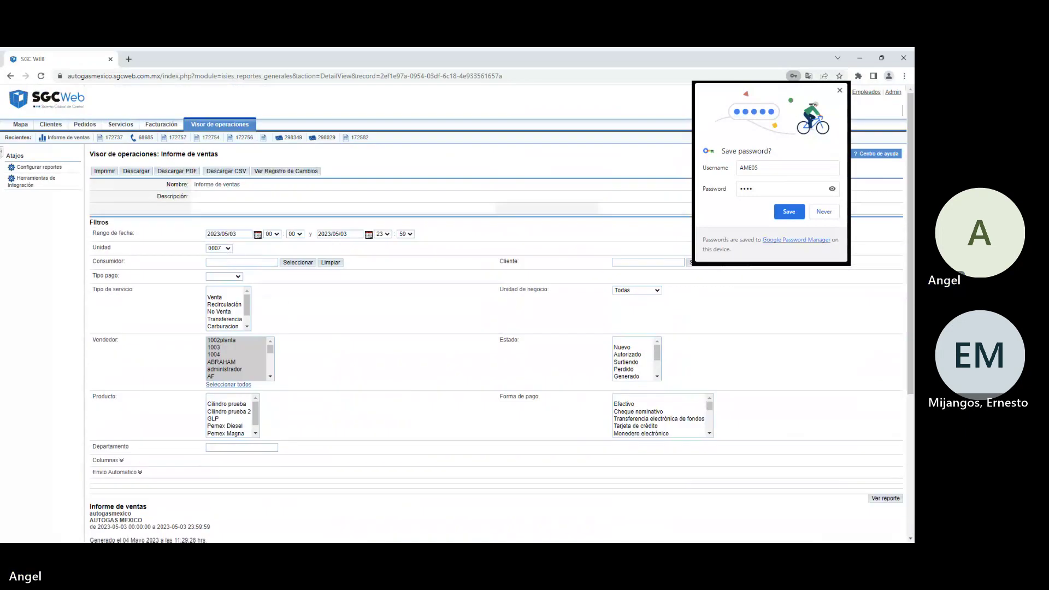
key("1")
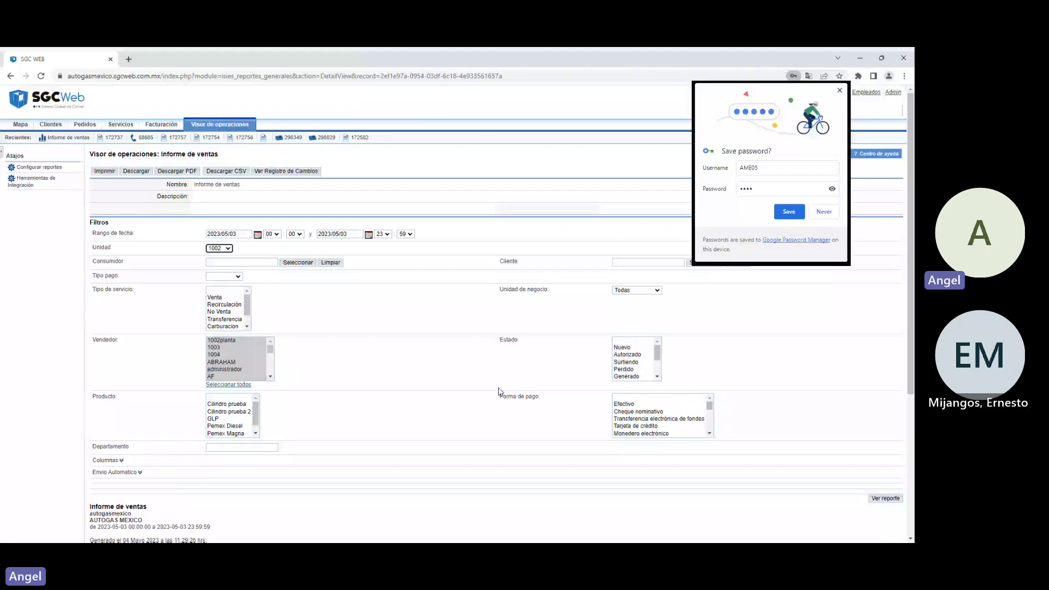
left_click(885, 499)
scroll(535, 429, "down", 2)
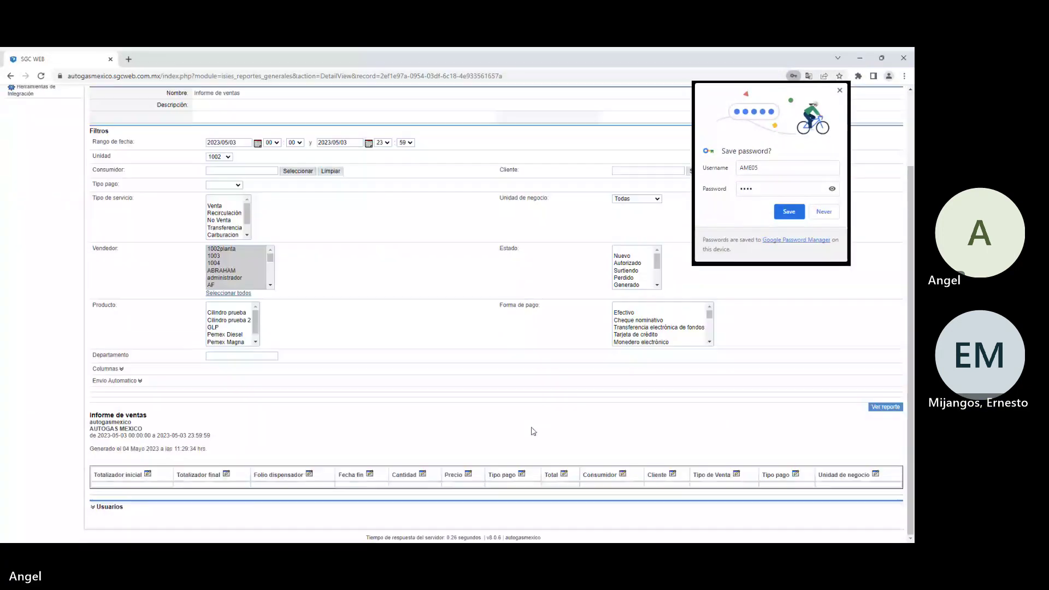
Step: Set the unit filter back to 1001, regenerate the sales report and go to its totals row
scroll(251, 257, "up", 2)
left_click(219, 248)
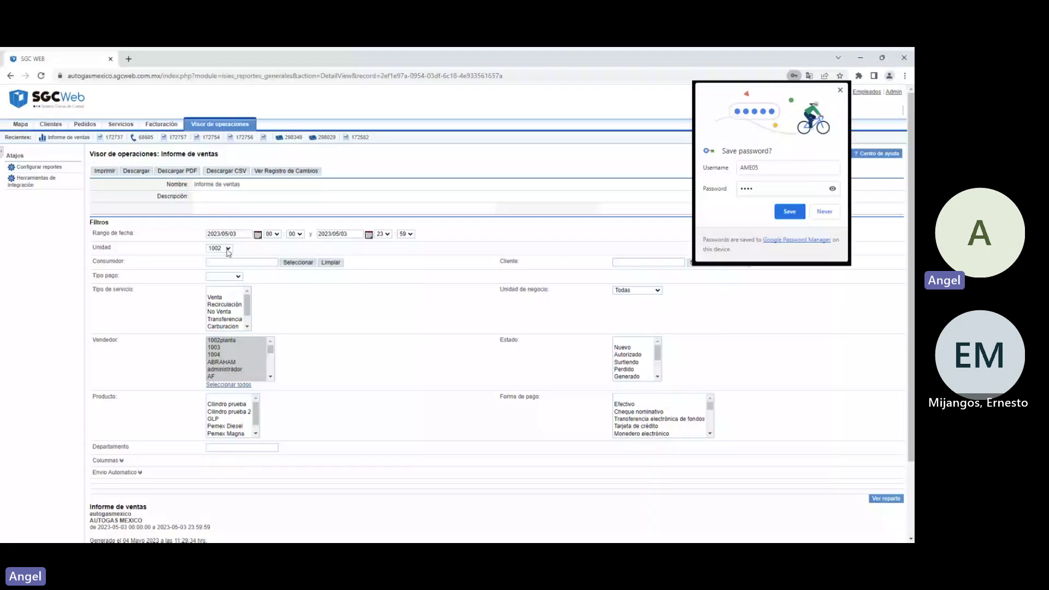
left_click(218, 257)
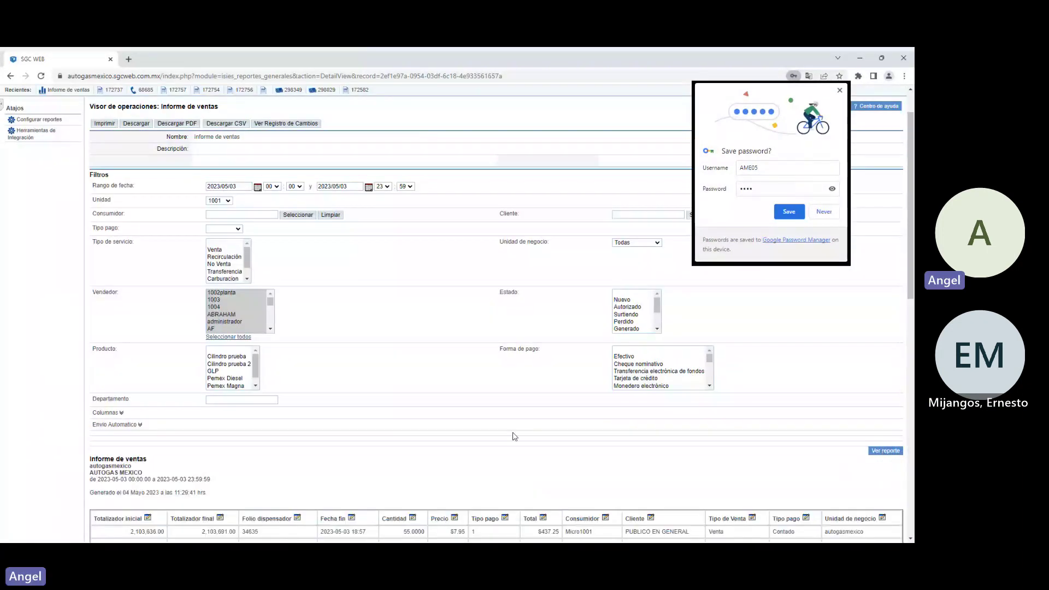
scroll(491, 438, "down", 2)
scroll(513, 436, "down", 9)
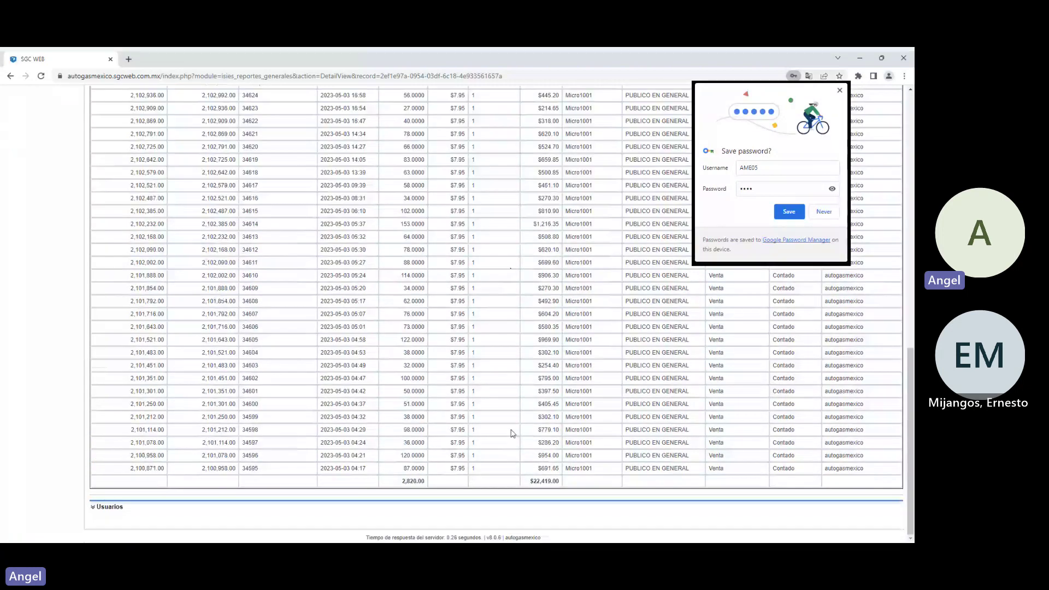
Step: Dismiss the save-password prompt, review the dispenser sales rows and highlight the total quantity sold
left_click(840, 92)
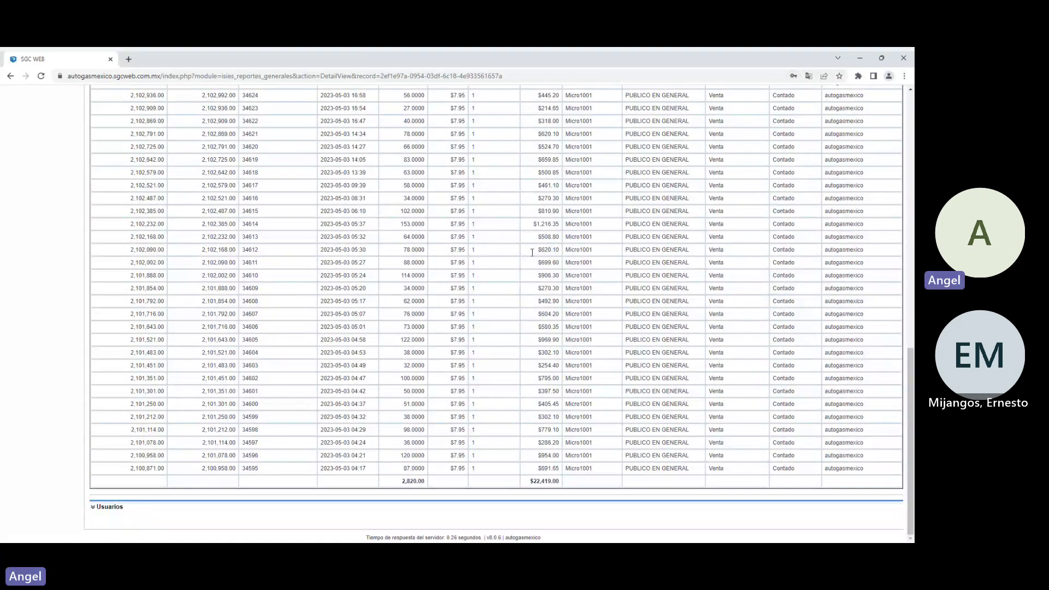
scroll(500, 255, "up", 3)
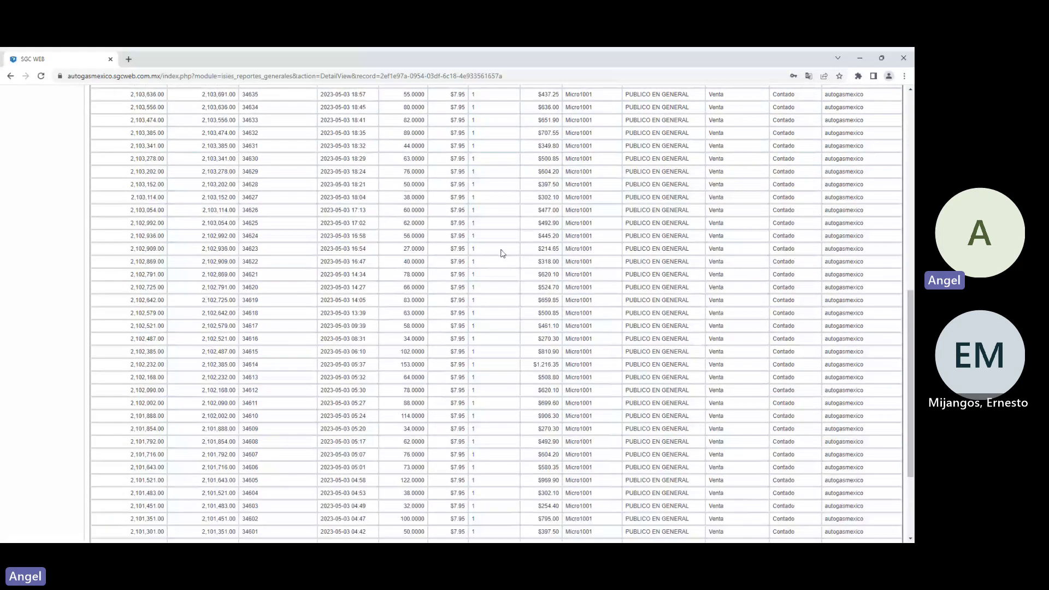
scroll(501, 257, "down", 3)
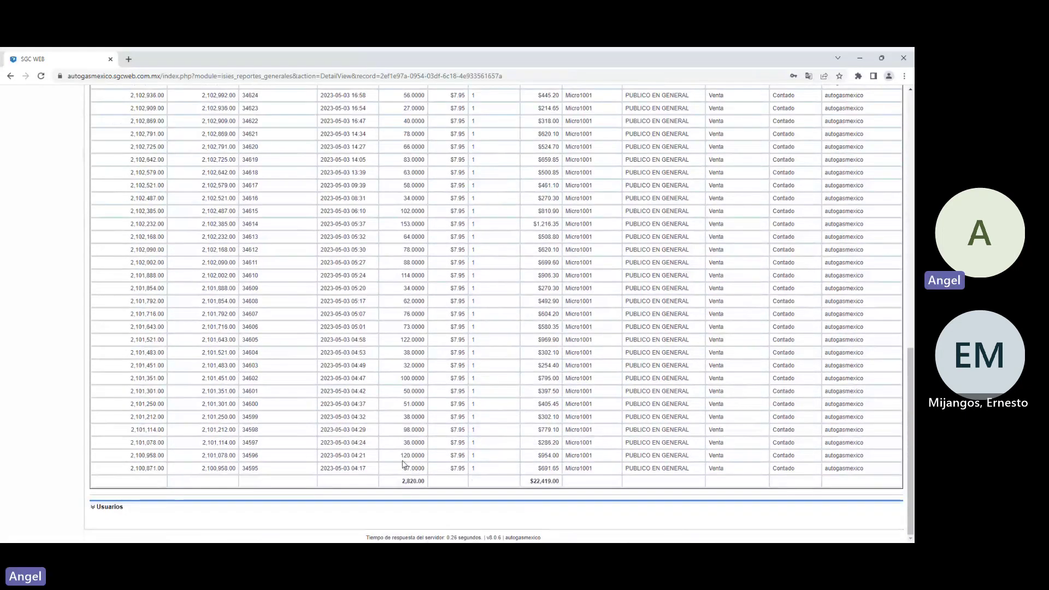
left_click_drag(400, 483, 428, 485)
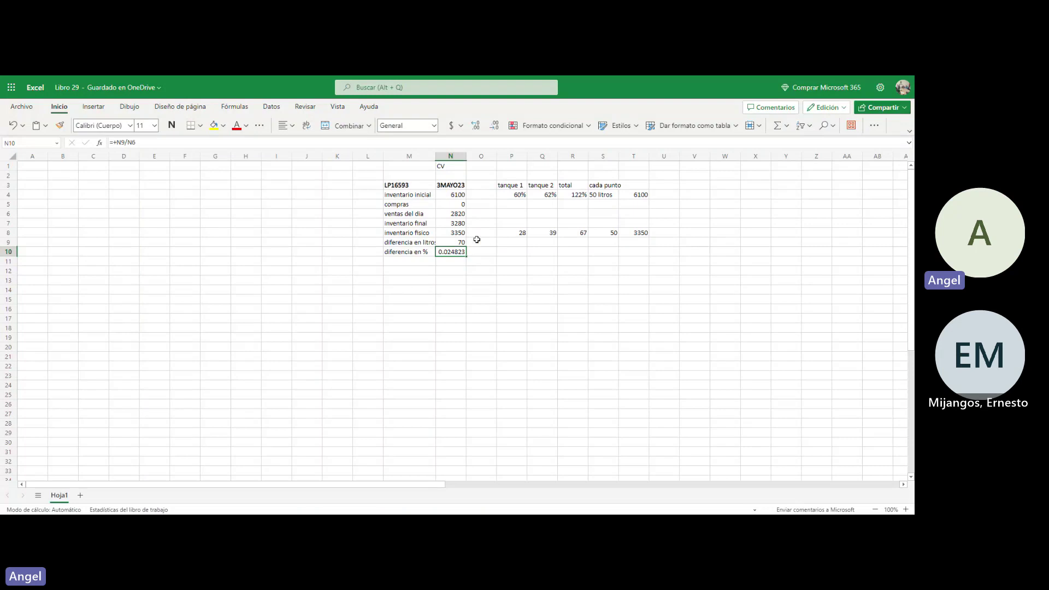
Step: Widen column N slightly and fill the ventas del dia value with light green
left_click_drag(466, 159, 473, 158)
left_click(458, 196)
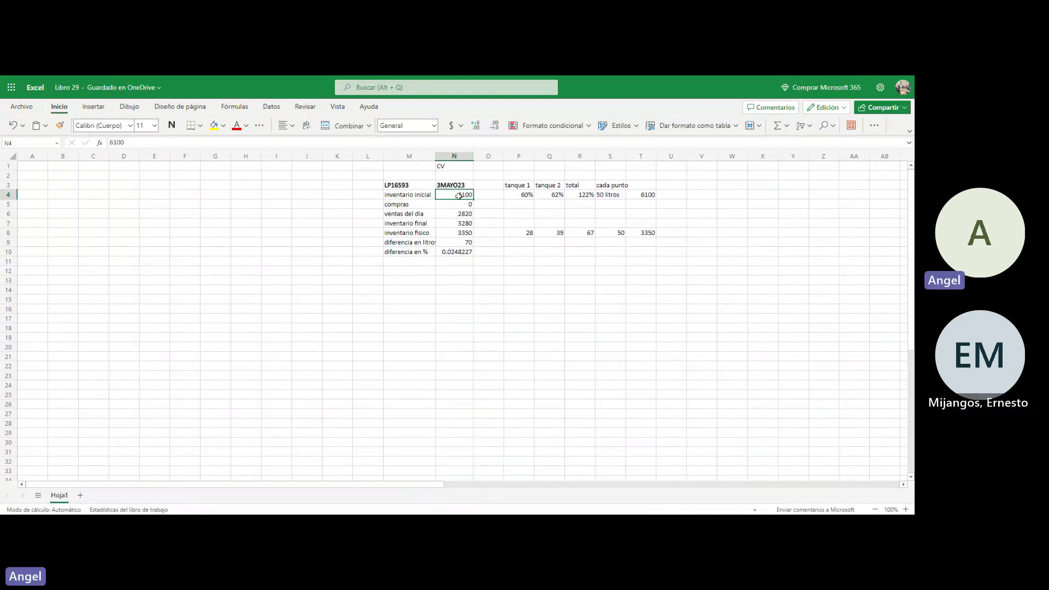
left_click(458, 251)
left_click(468, 196)
left_click(465, 214)
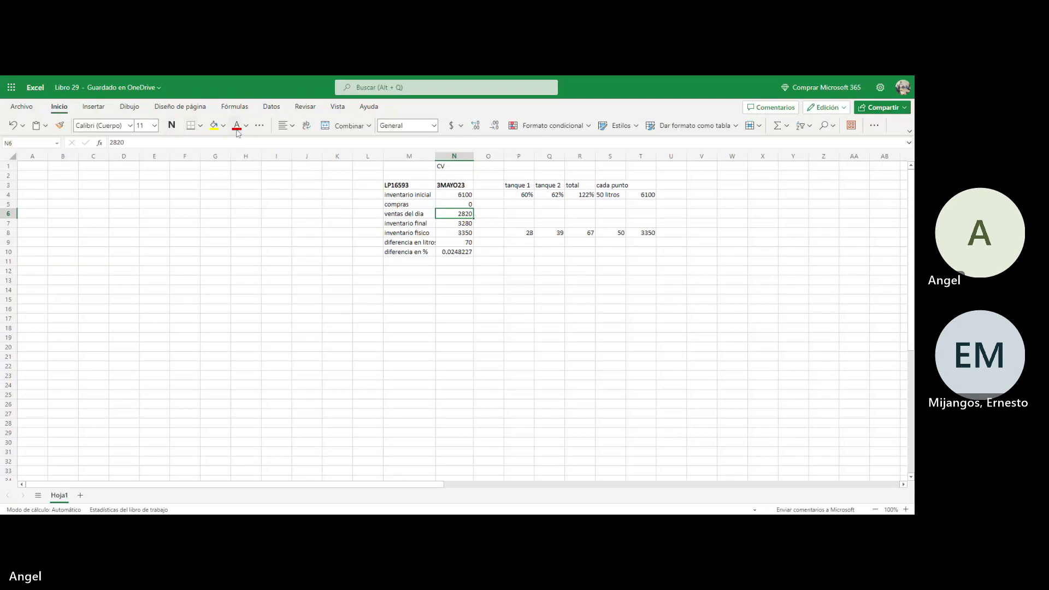
left_click(223, 126)
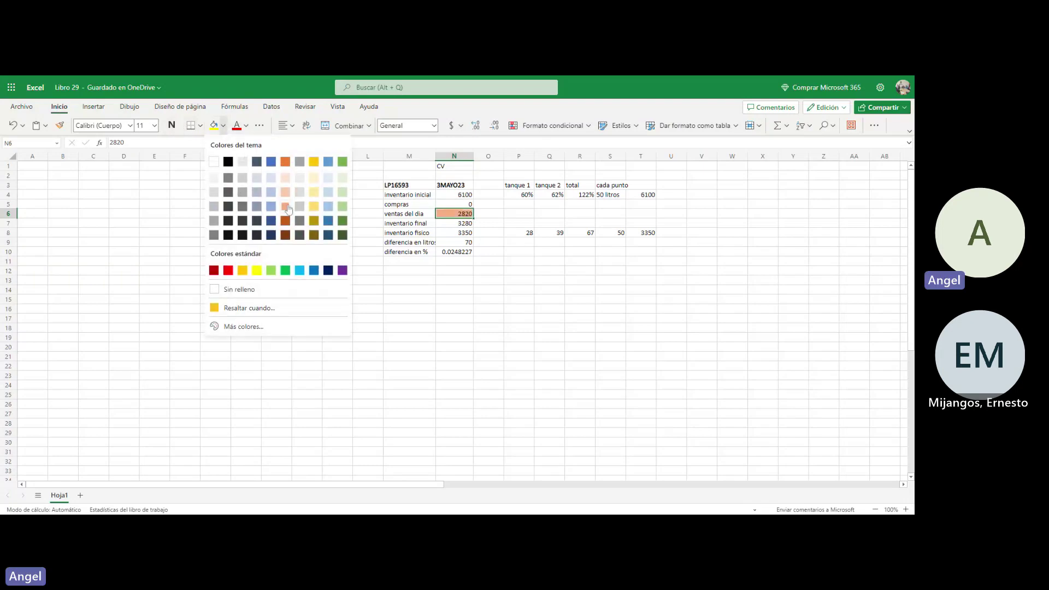
left_click(342, 206)
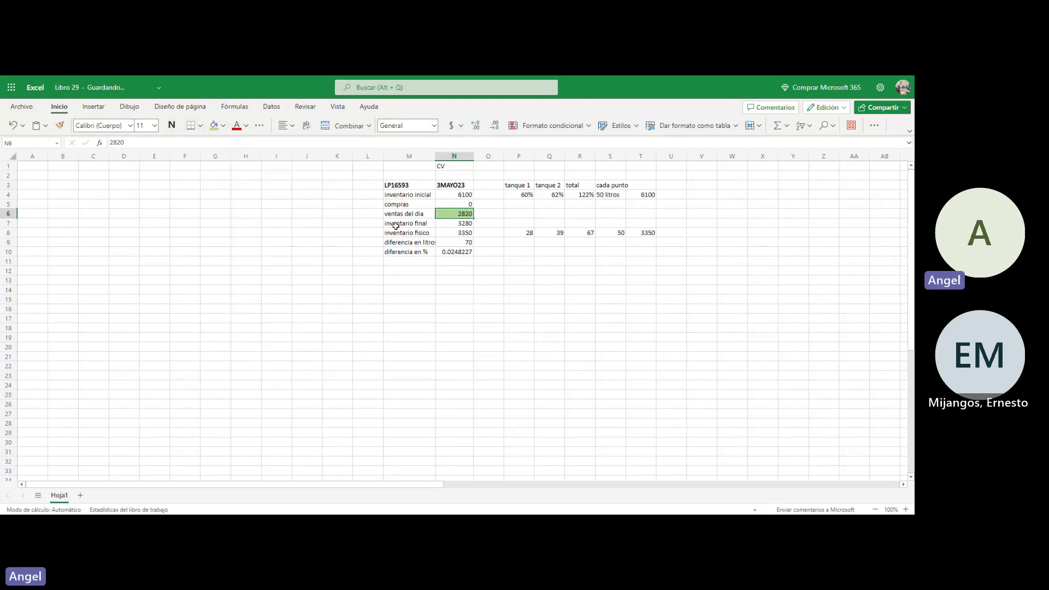
Step: Label the sources beside the values in column O: URGEGAS for inventario fisico and CALCULO for inventario final
left_click(470, 224)
left_click(484, 233)
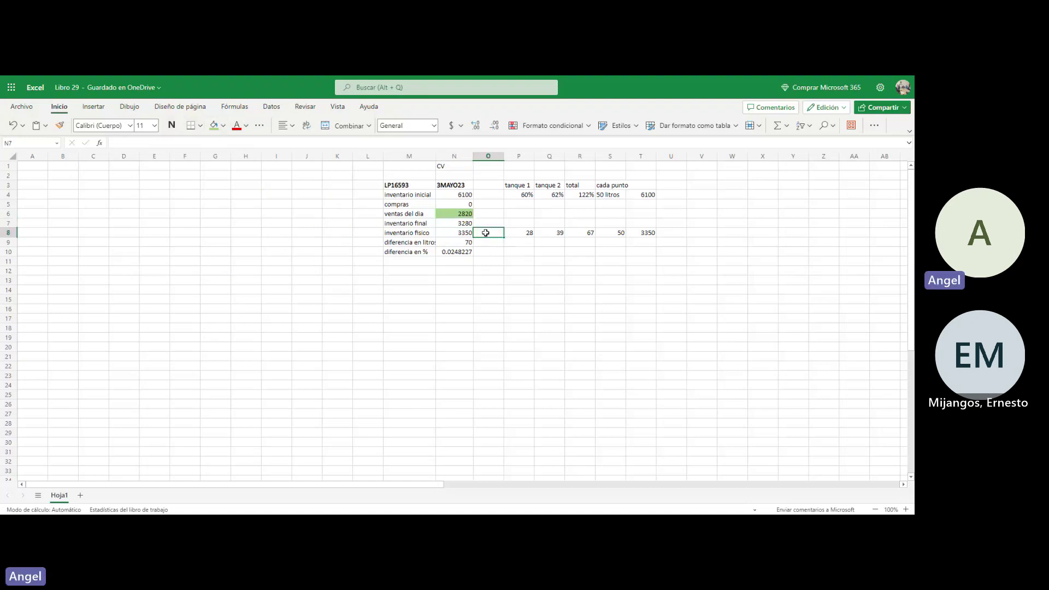
type("URGEGAS")
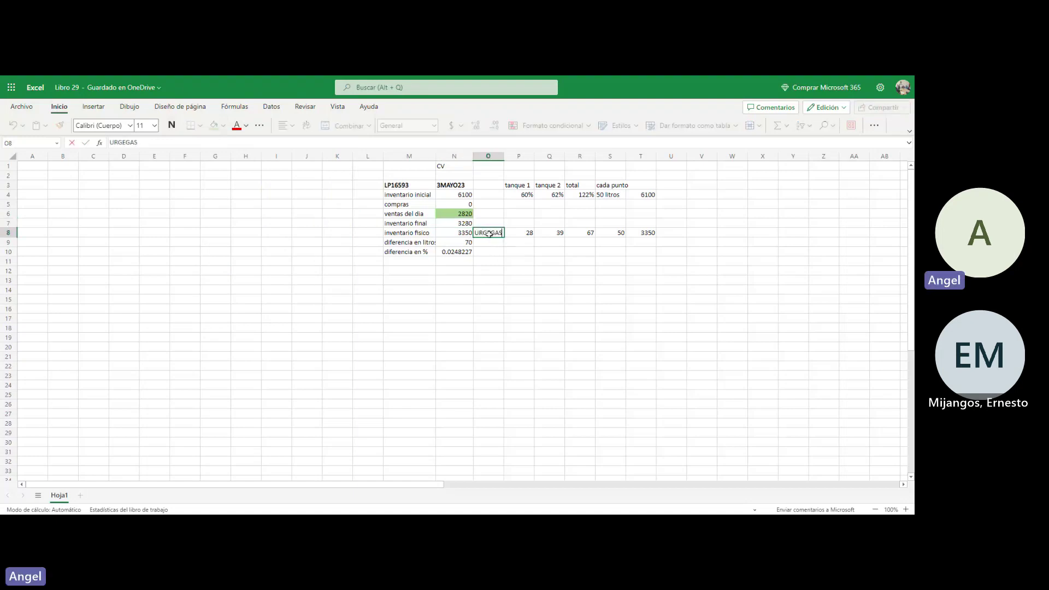
left_click(488, 223)
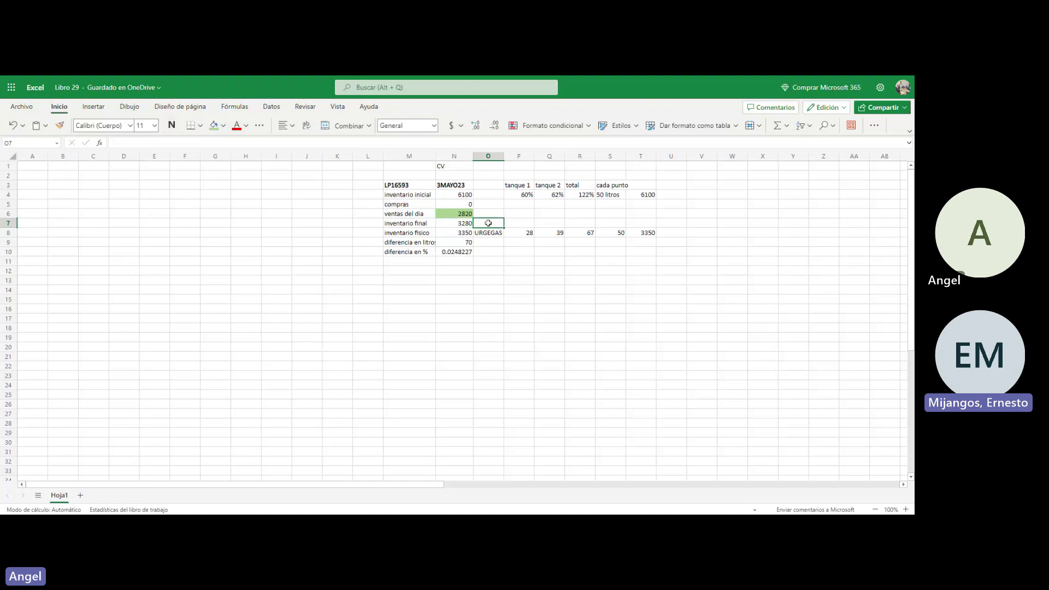
type("CALCULA")
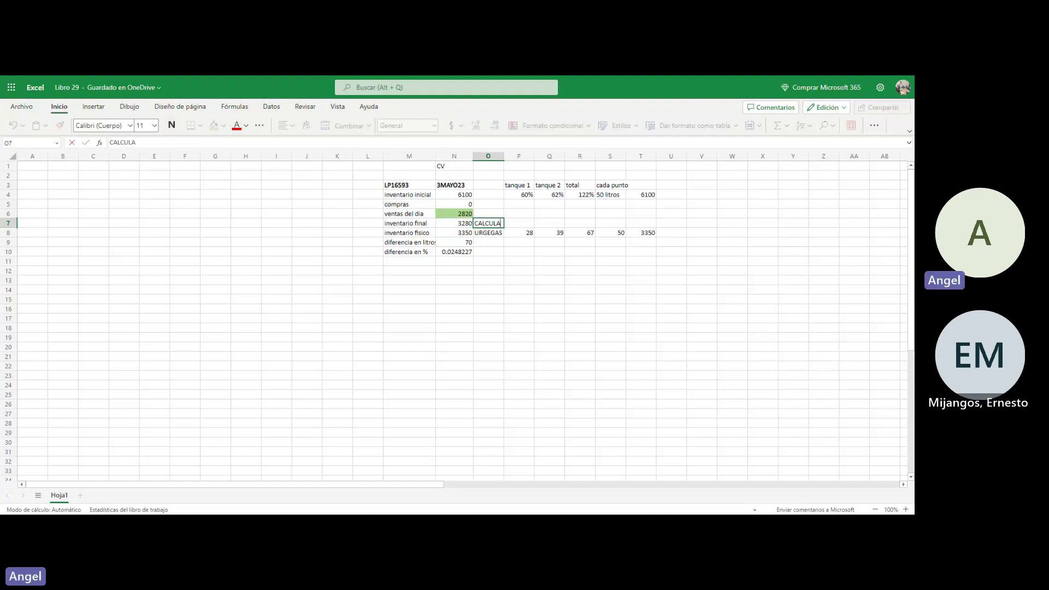
key("Return")
Step: Letter the table rows in column L from inventario inicial to diferencia en % as A, B, C, D, F, G and H
key("Up")
key("Up")
key("Up")
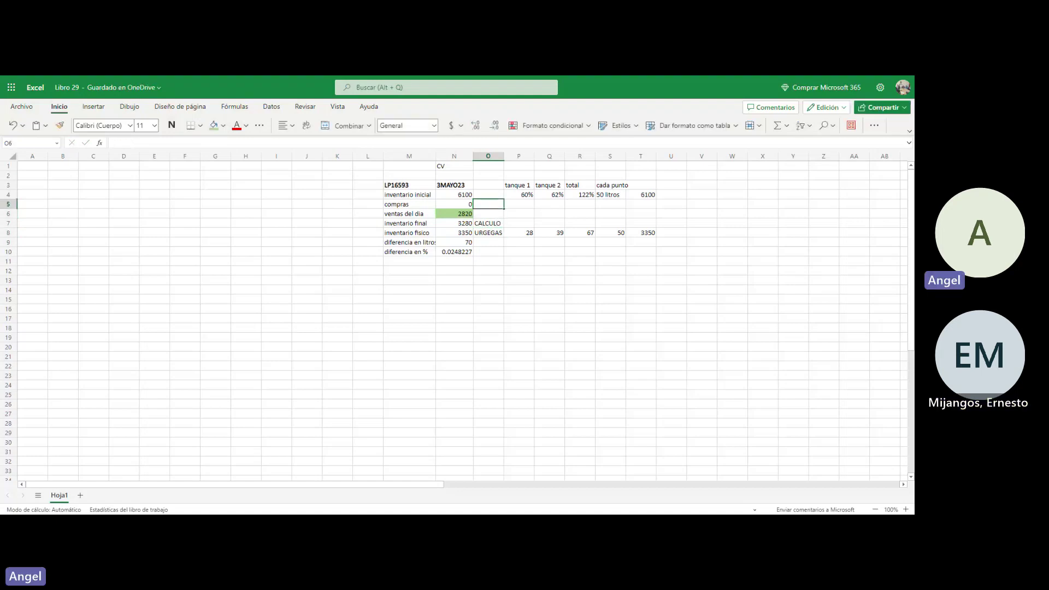
key("Left")
key("Up")
key("Left")
key("Left")
type("A")
key("Return")
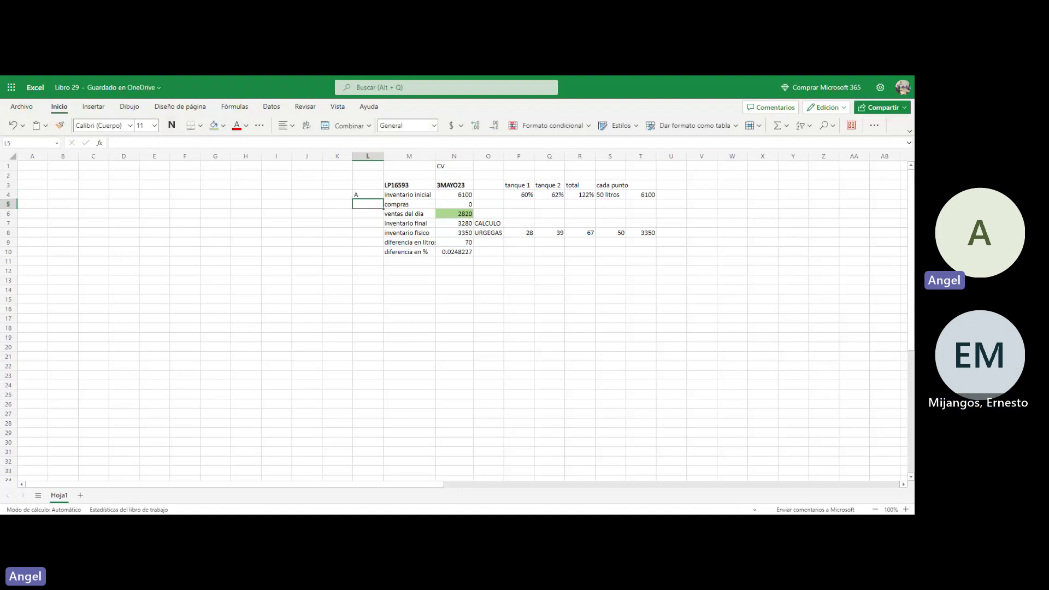
type("B")
key("Return")
type("C")
key("Return")
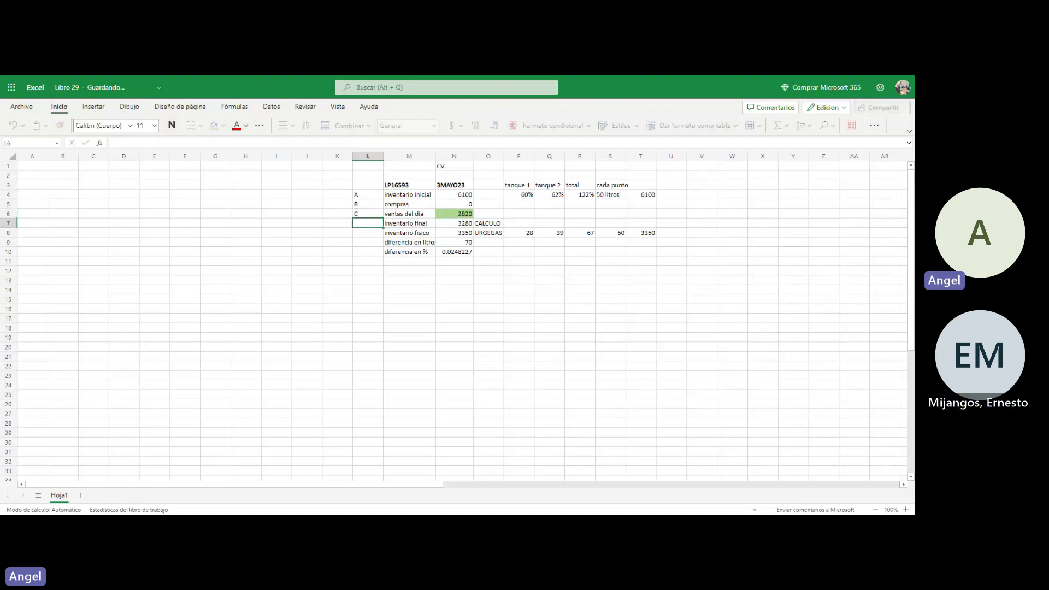
type("D")
key("Return")
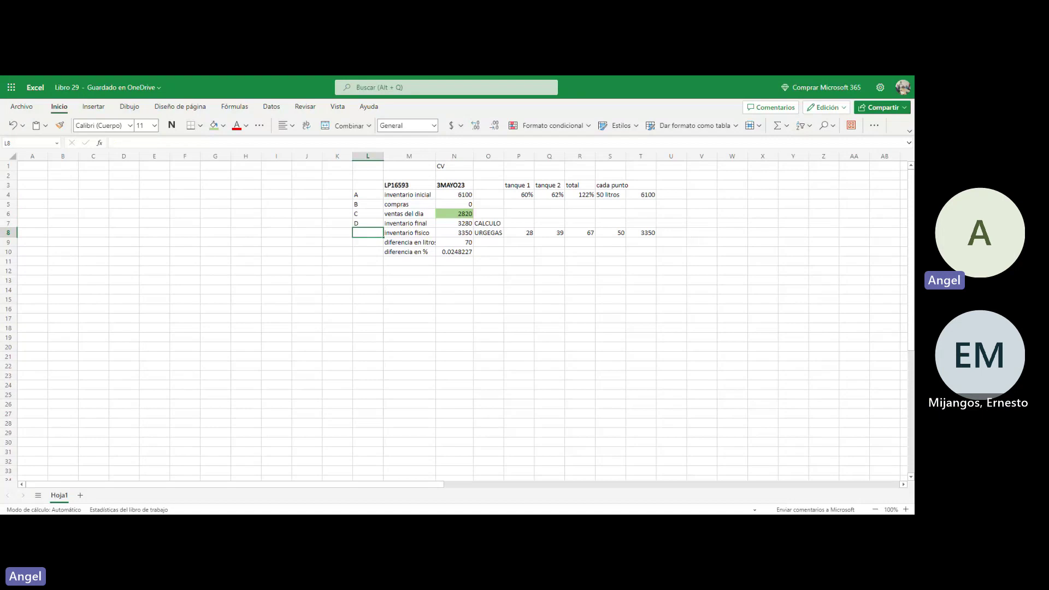
type("F")
key("Return")
type("G")
key("Return")
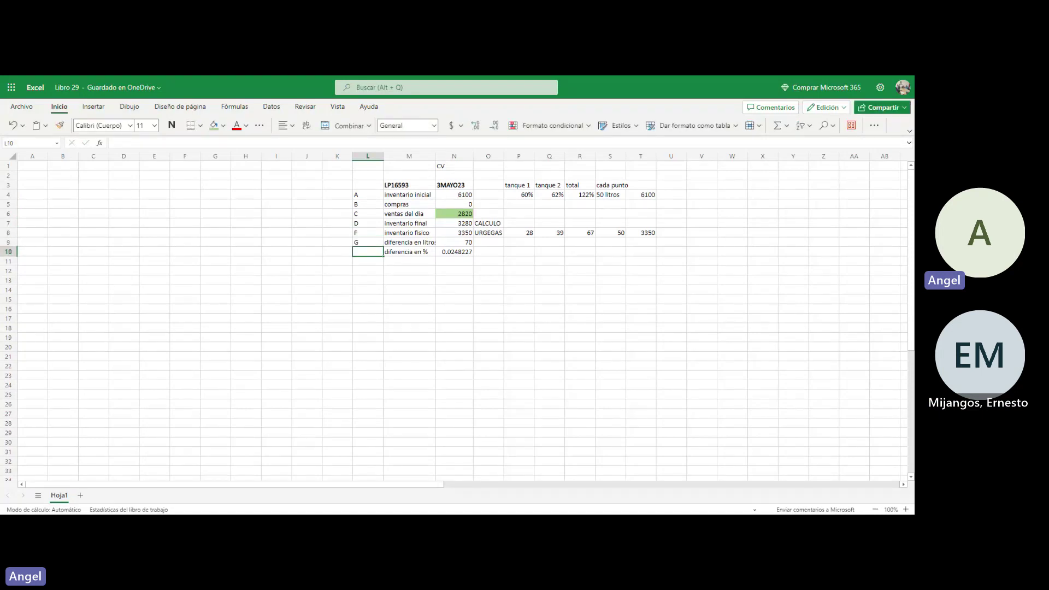
type("H")
key("Return")
key("Up")
key("Up")
key("Up")
key("Up")
key("Up")
key("Up")
key("Up")
key("Right")
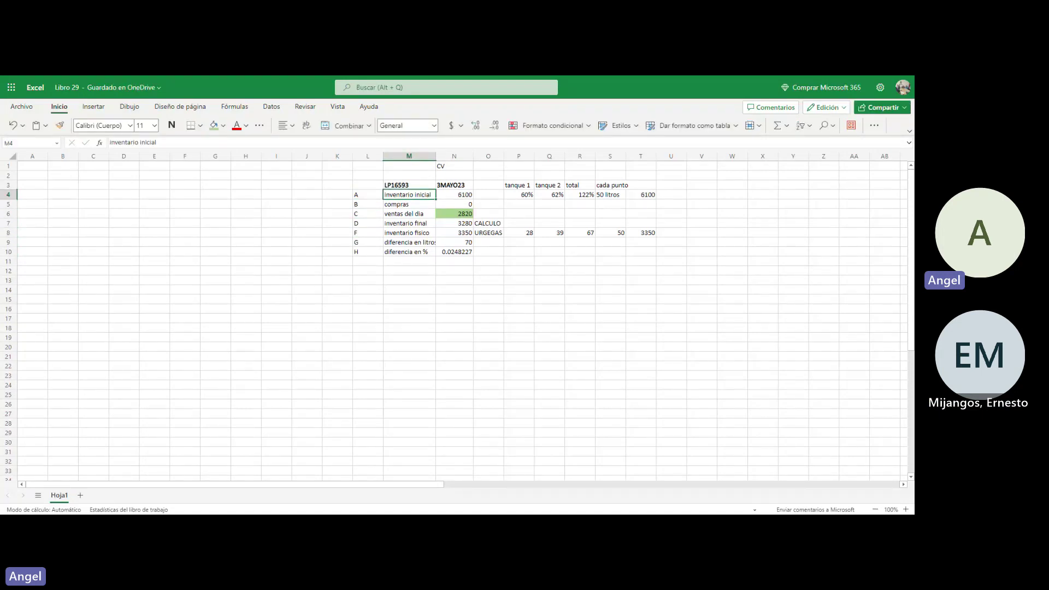
Step: Add the heading FUENTE in cell O3 above the source labels
left_click(483, 186)
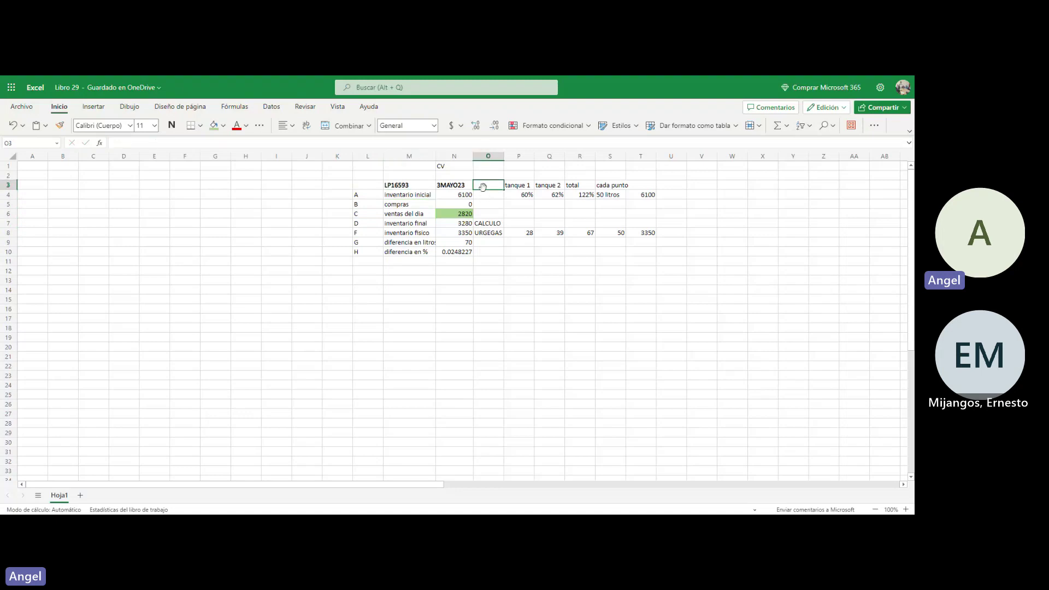
type("FUENTE")
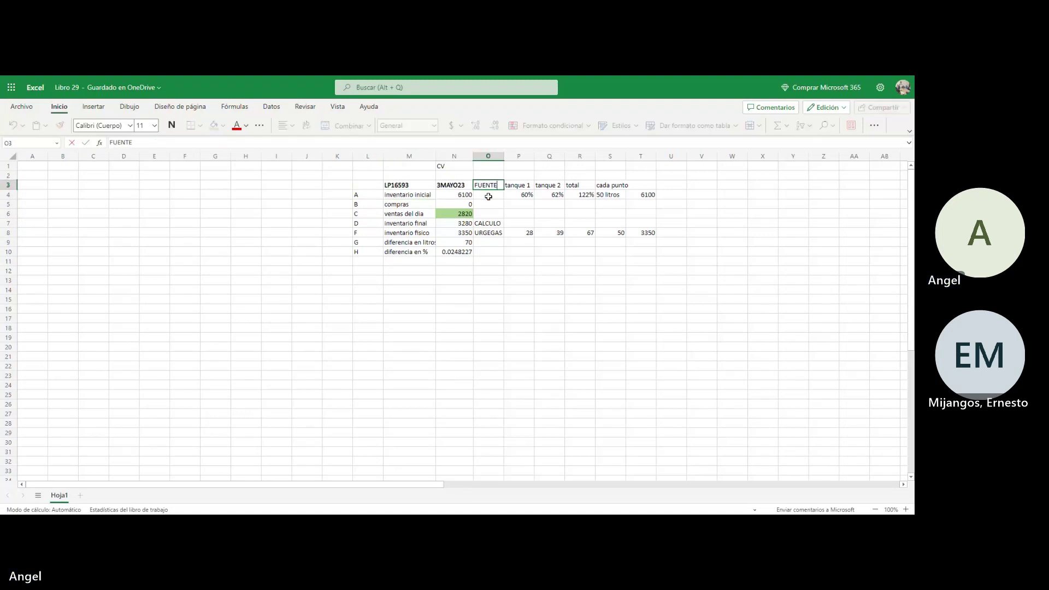
key("Return")
type("URGEGAS")
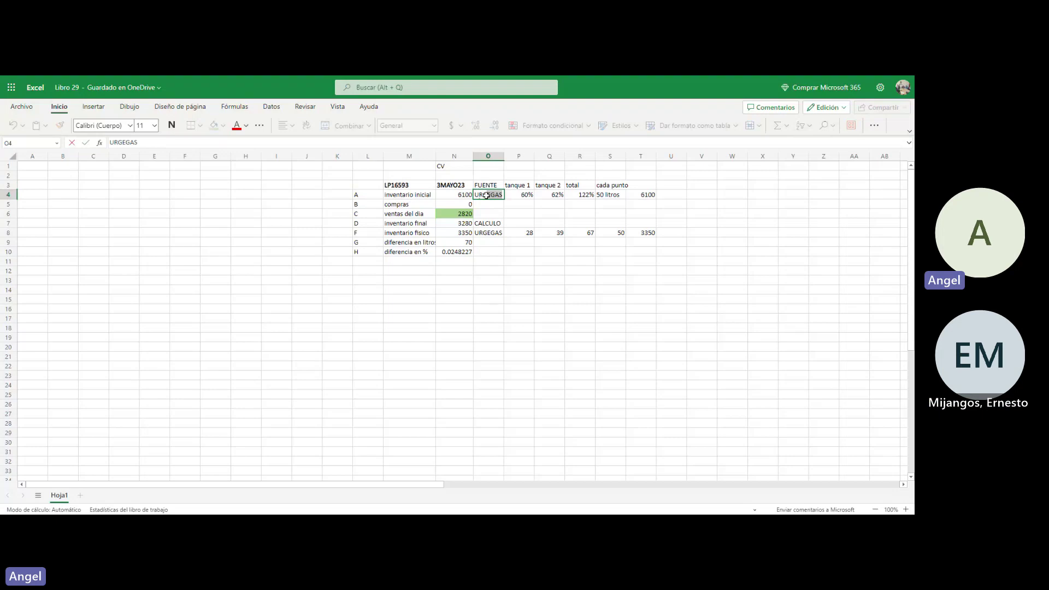
key("ctrl+Return")
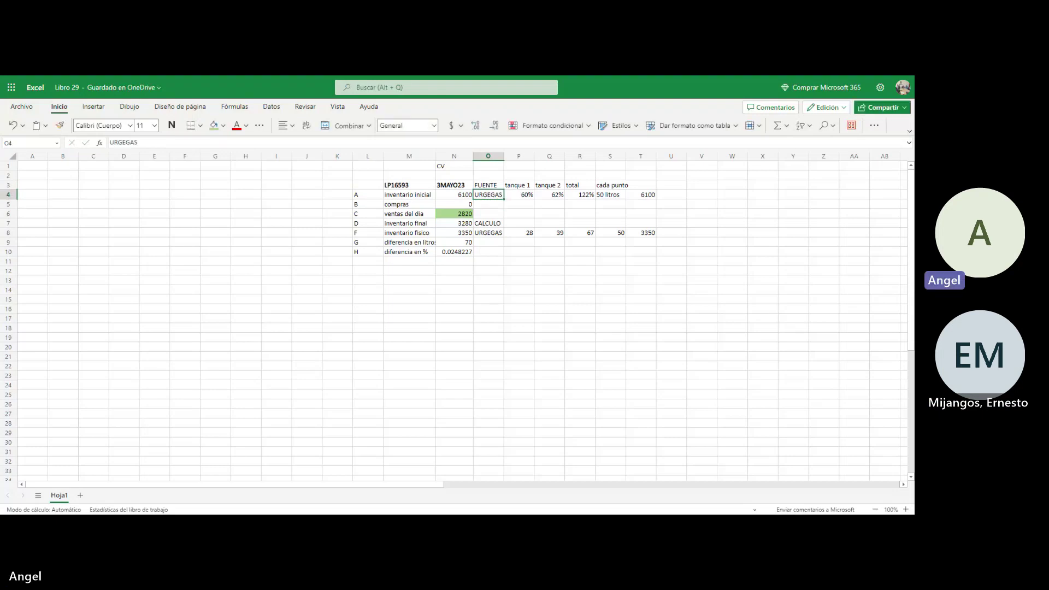
type("U")
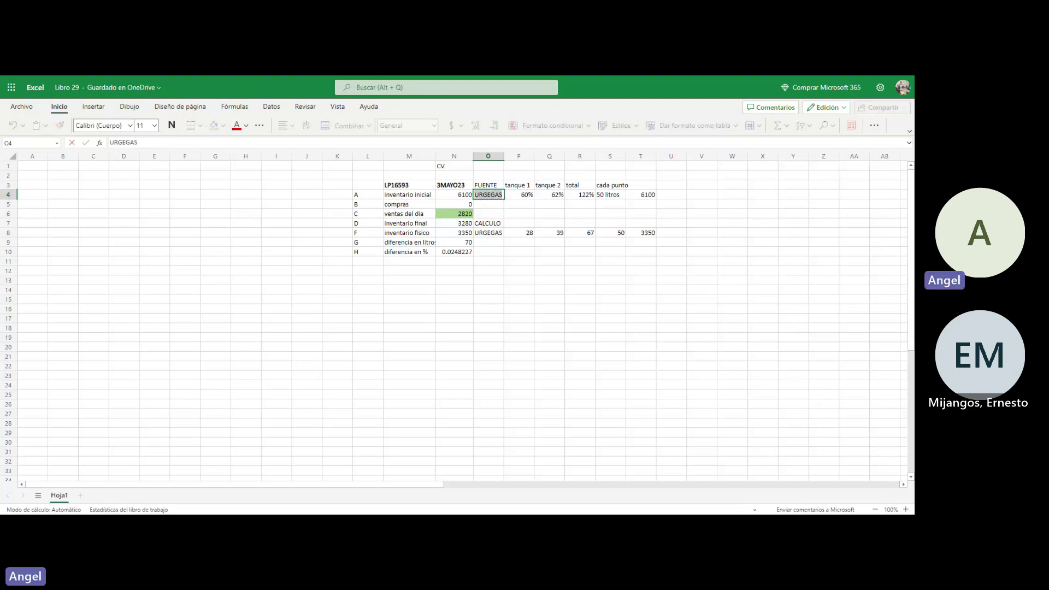
key("BackSpace")
key("BackSpace")
Step: Enter INVENTARIO CONTABLE as the source of inventario inicial in O4 and autofit column O
type("INVNE")
type("ARIO CONTABLE")
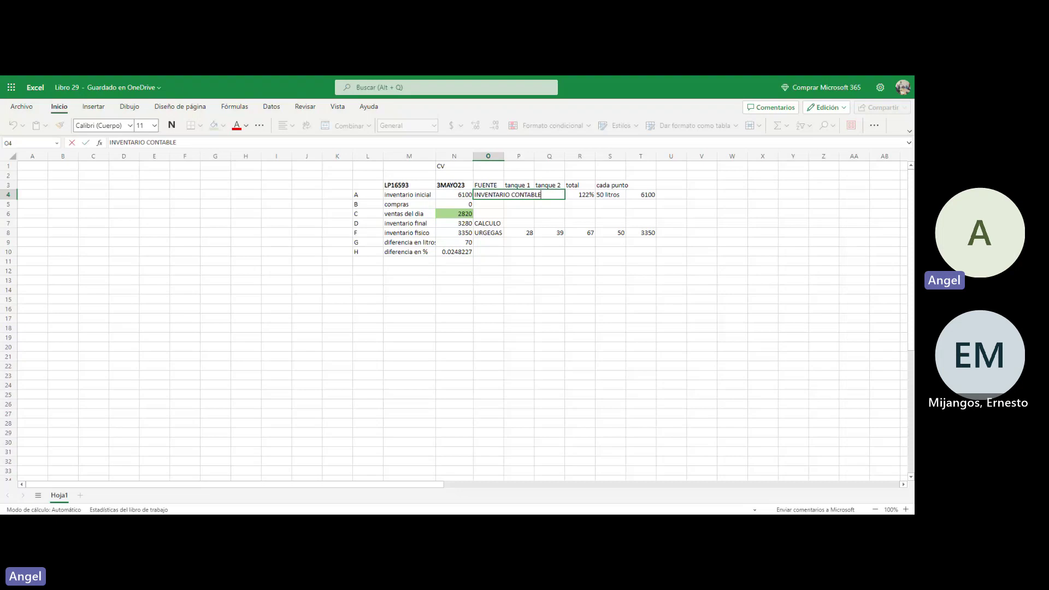
key("Return")
double_click(504, 156)
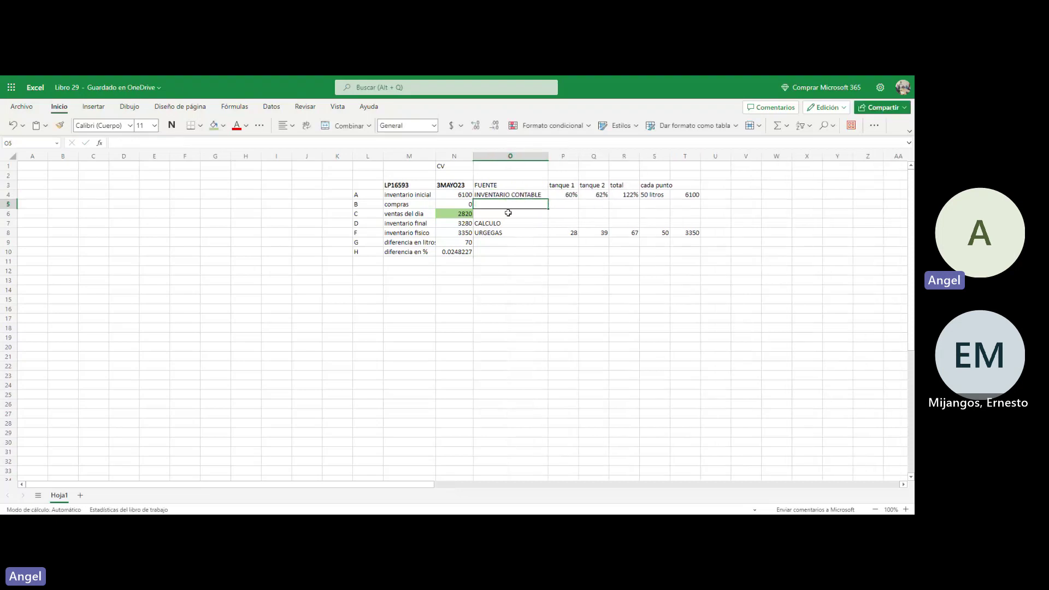
Step: Extend the inventario final label in M7 to read inventario final CONTABLE
double_click(422, 224)
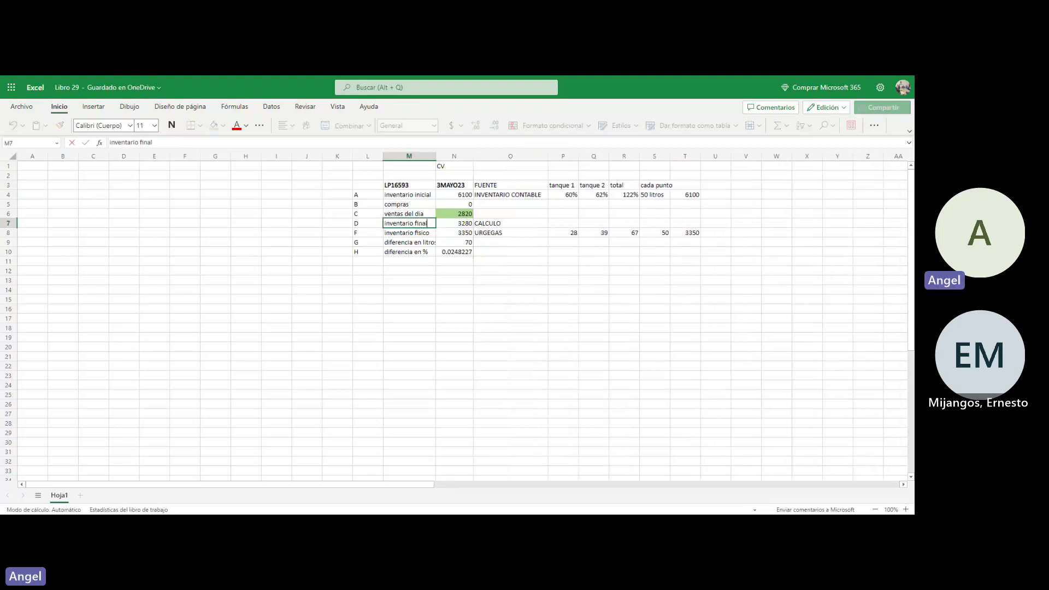
type("CONTGA")
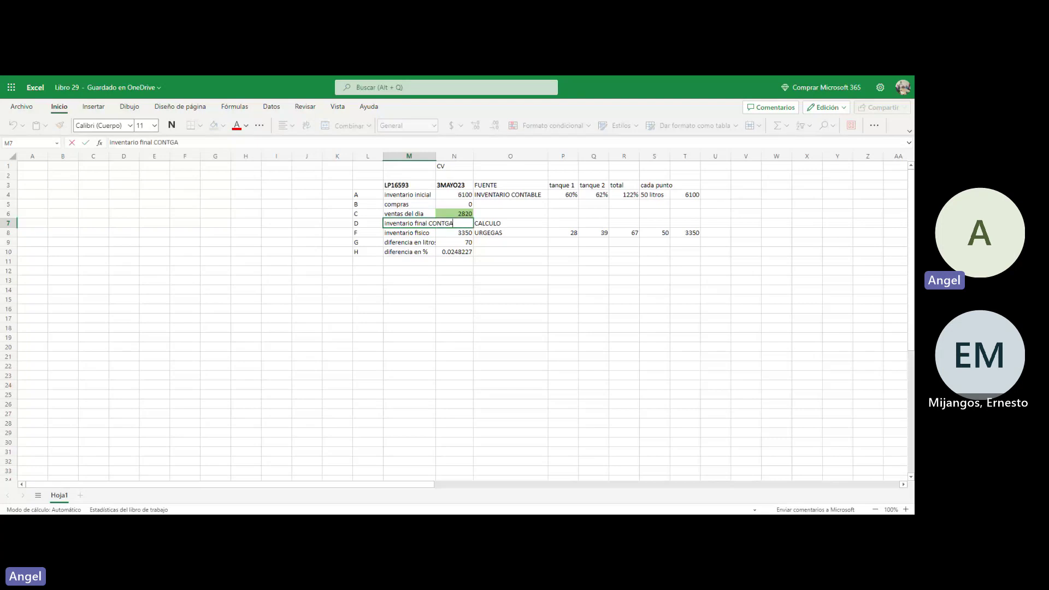
type("TTA")
key("BackSpace")
key("BackSpace")
type("ABLE")
key("Return")
key("Up")
key("Up")
key("Up")
key("Up")
key("Right")
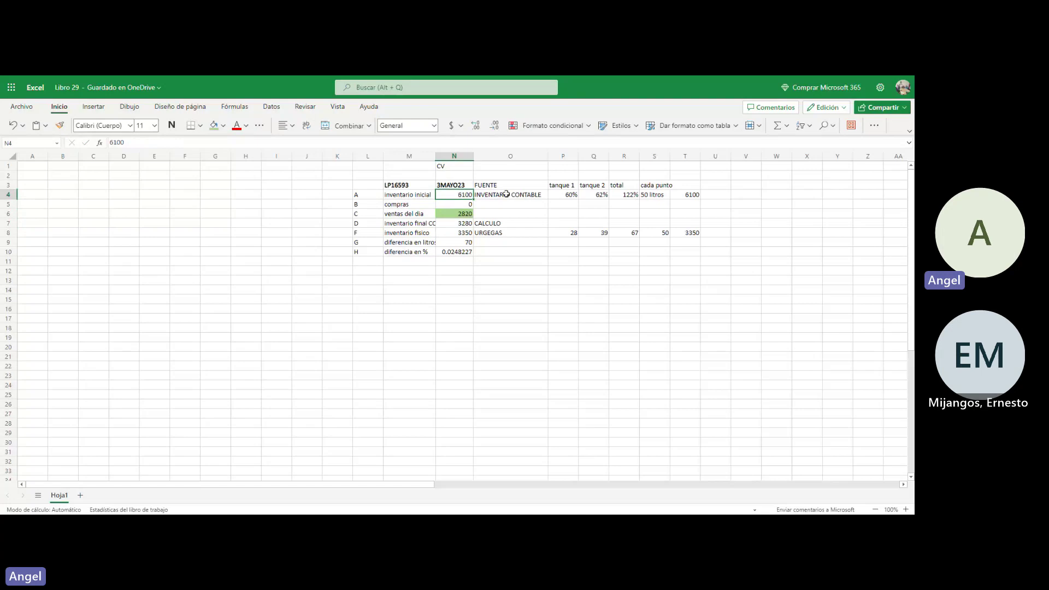
Step: Move the FUENTE heading and all source labels from column O to column K, keeping their rows, and autofit column K
left_click_drag(509, 195, 334, 197)
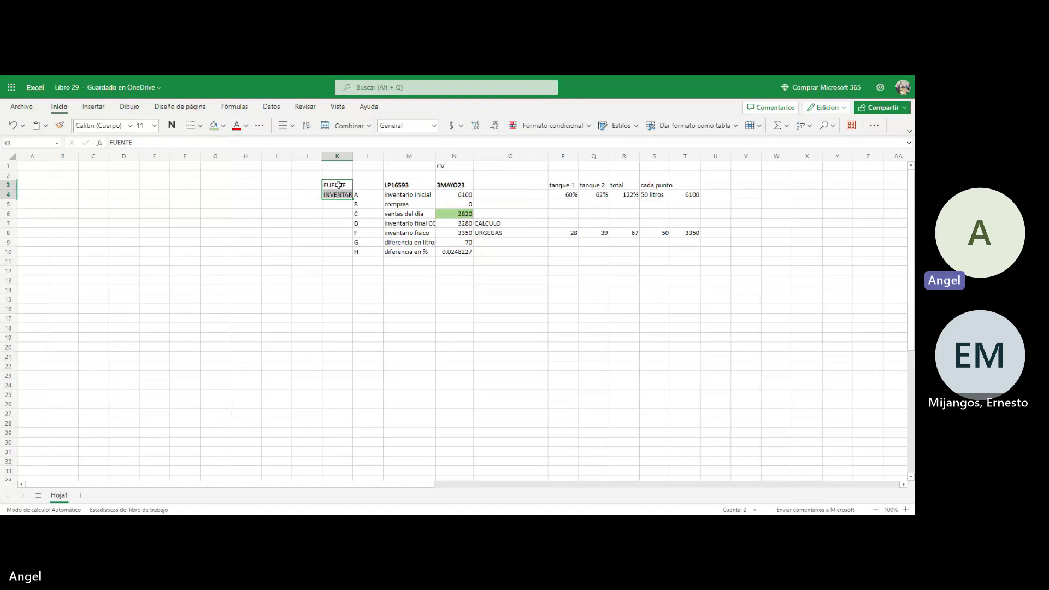
double_click(354, 156)
left_click_drag(533, 224, 362, 232)
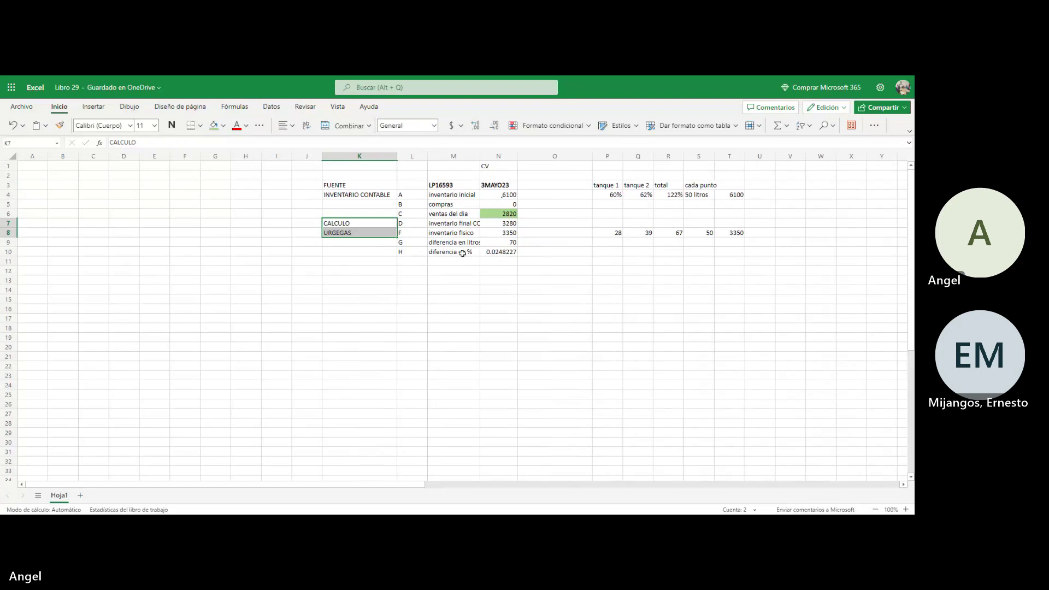
Step: Insert a column before the 3MAYO23 column and head it with the date 2-May-23
left_click(511, 185)
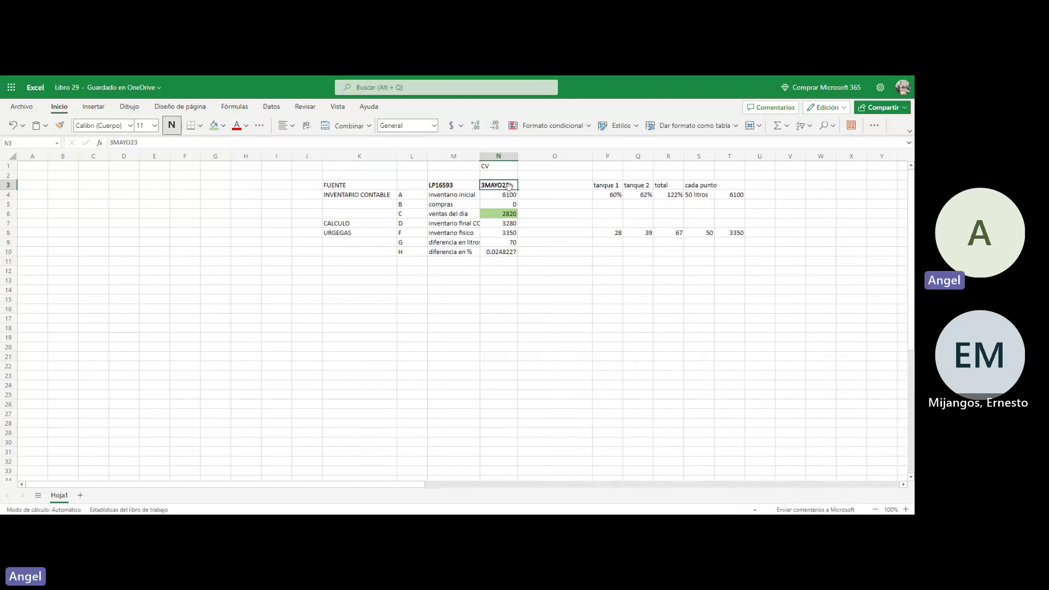
left_click(506, 158)
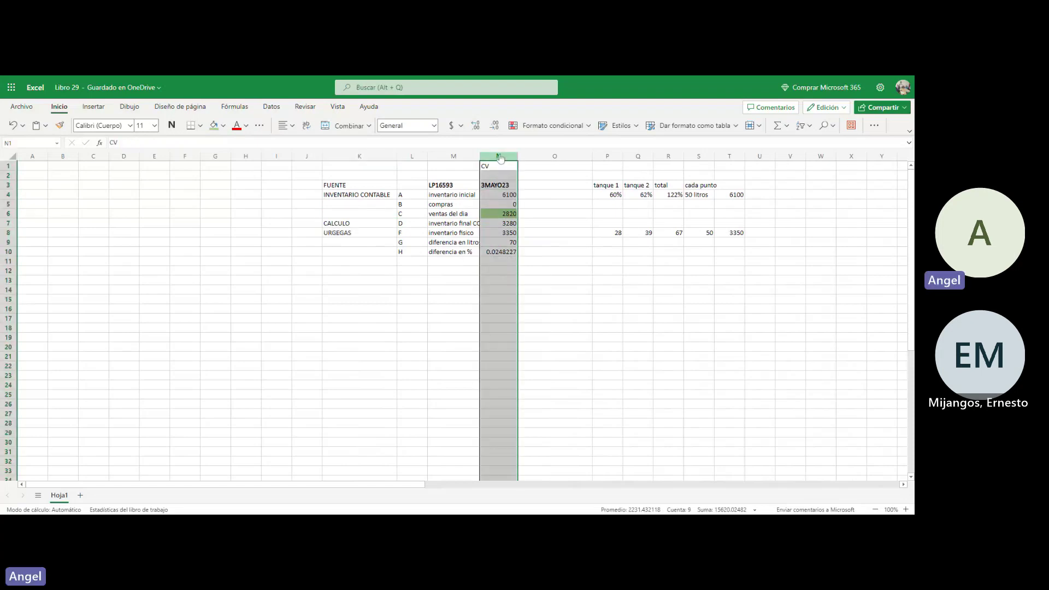
right_click(498, 158)
left_click(499, 159)
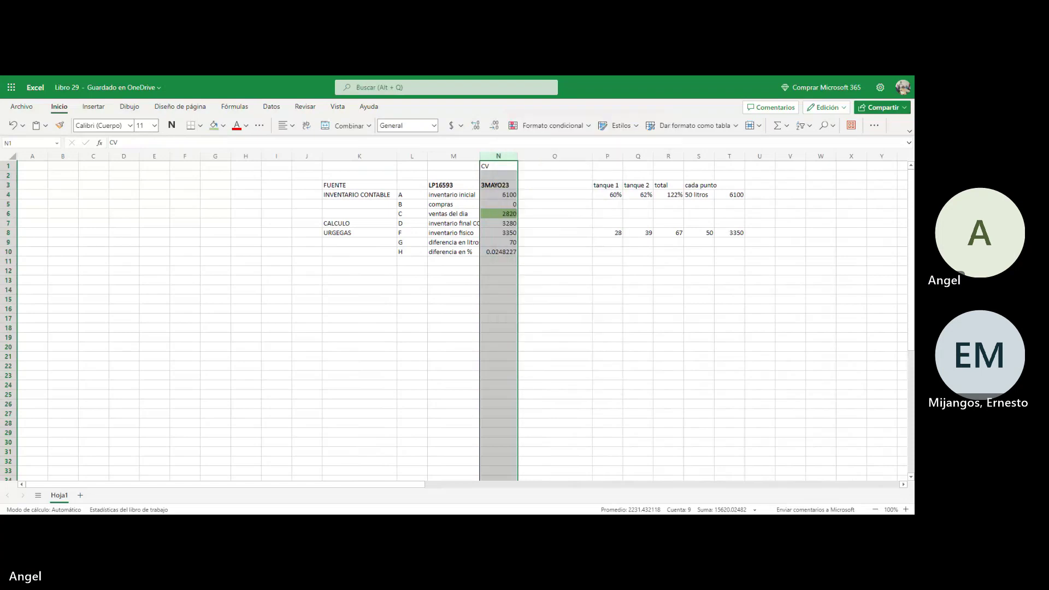
right_click(502, 160)
left_click(546, 256)
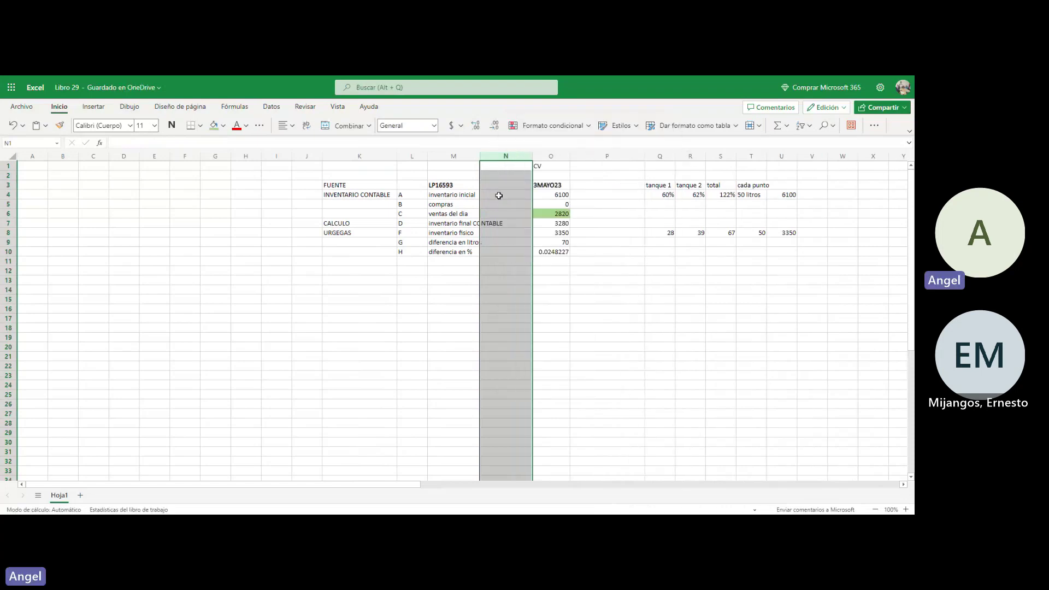
left_click(498, 182)
type("2MAY")
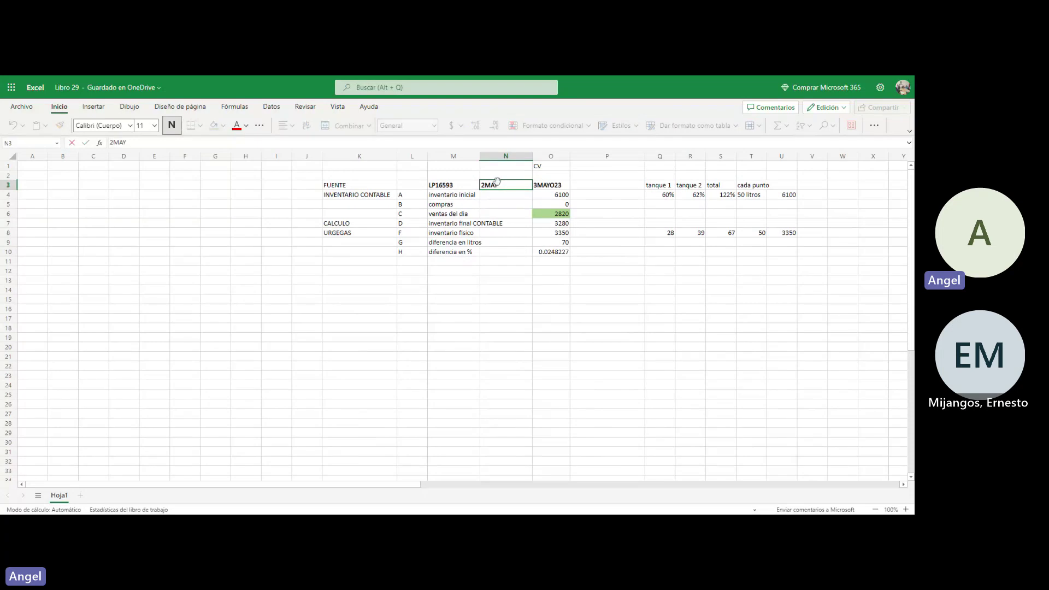
type("203")
key("Return")
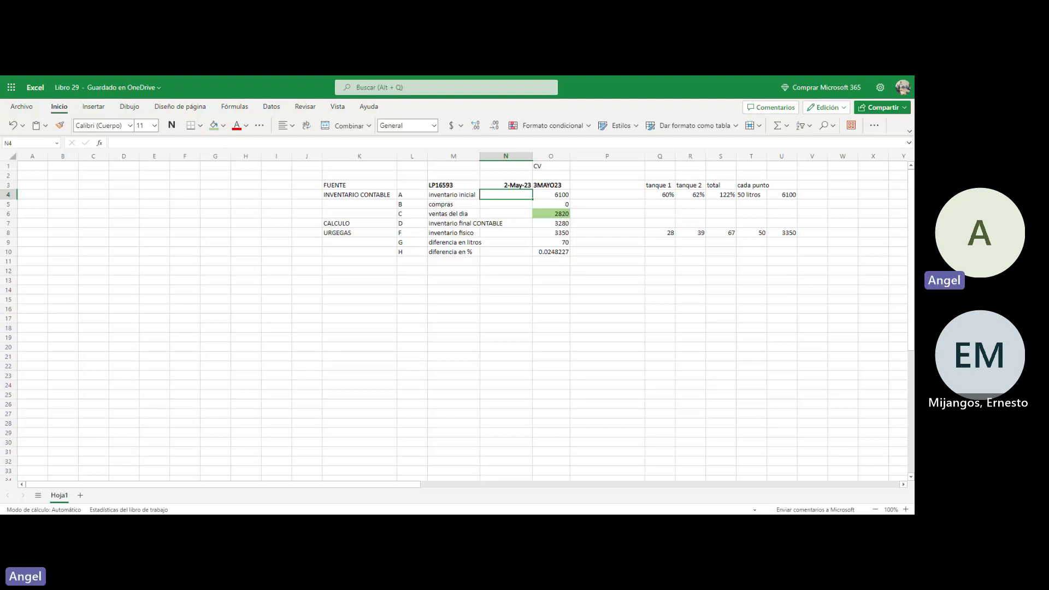
Step: Widen column M so that the full row labels fit
left_click(477, 157)
left_click_drag(480, 157, 511, 164)
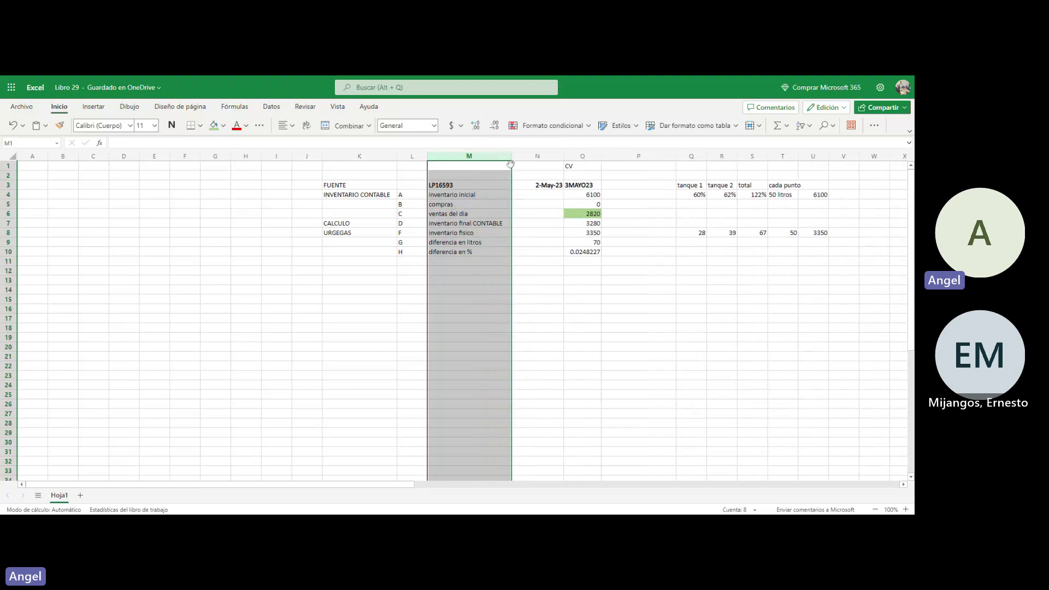
left_click(527, 215)
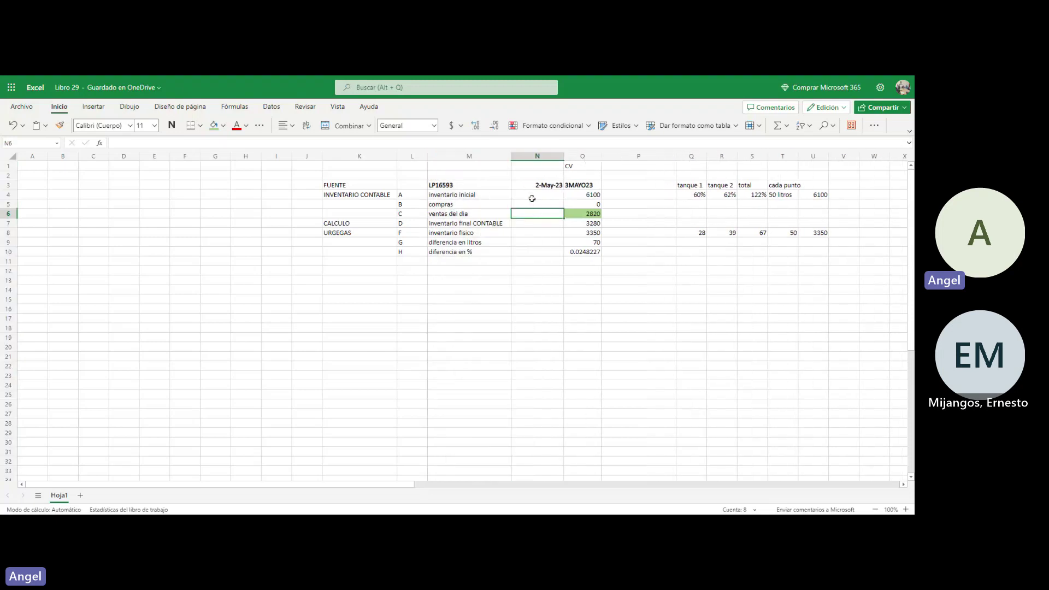
Step: Insert a new column N before the 2-May-23 column
left_click(547, 162)
right_click(545, 162)
left_click(572, 239)
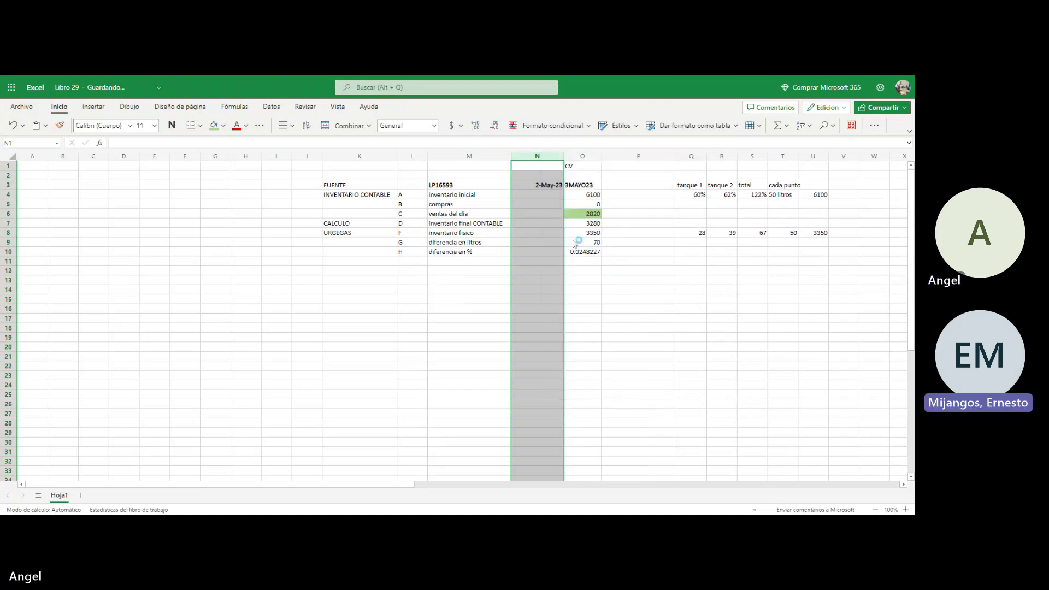
Step: Head the new column with 1-MAYO-2023 in N3
left_click(536, 187)
type("1-")
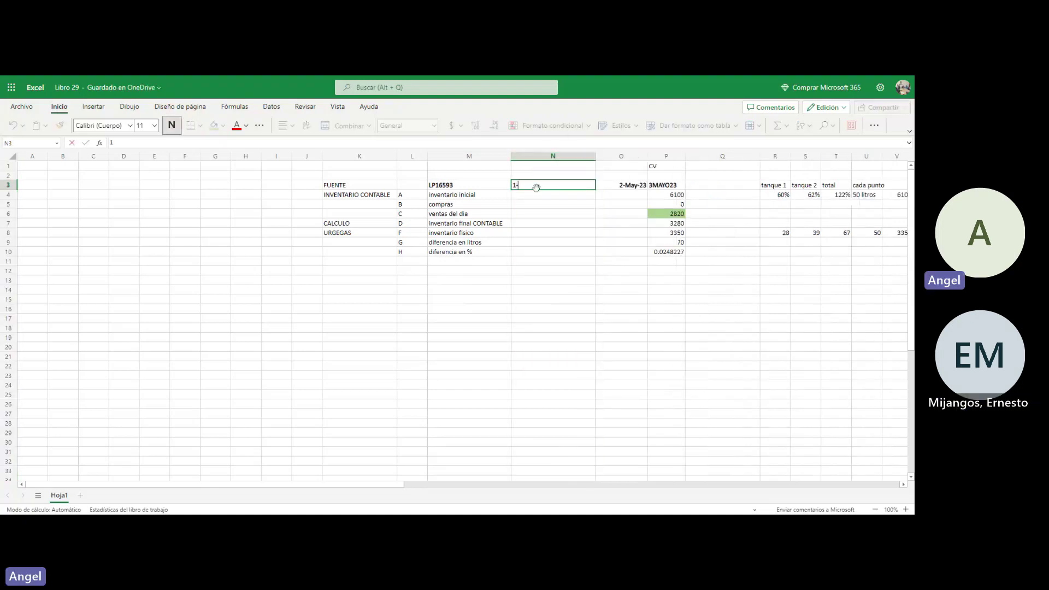
type("MAYO-2023\\")
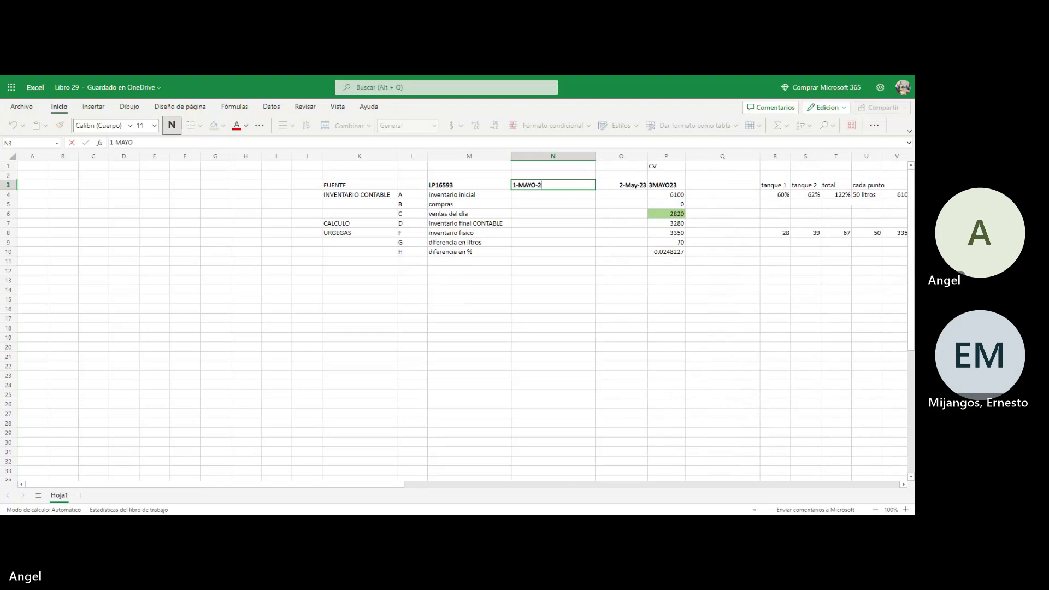
key("Return")
key("Up")
key("BackSpace")
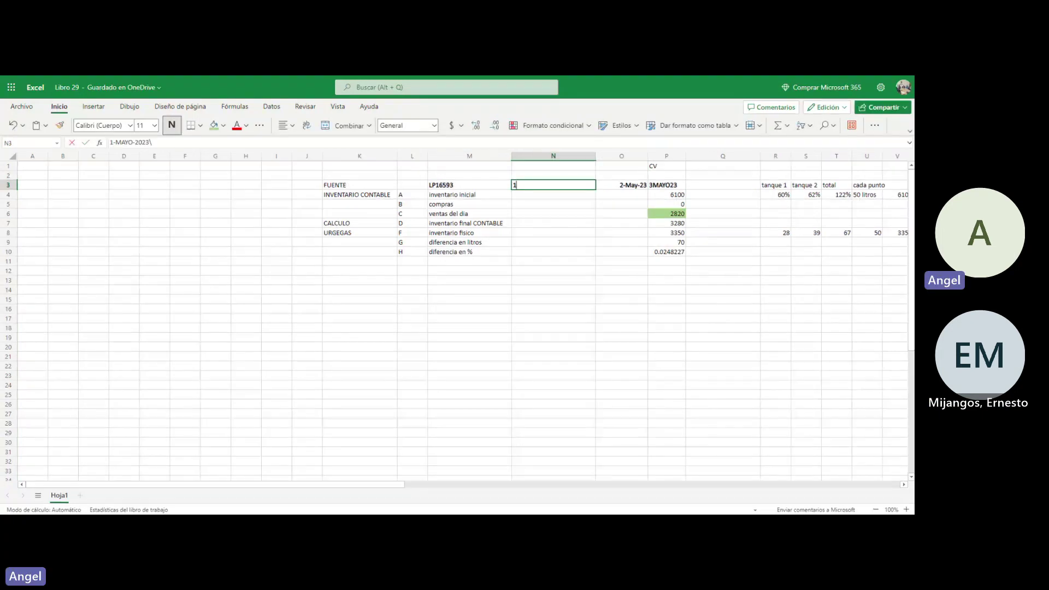
type("1-MAYO")
type("-2")
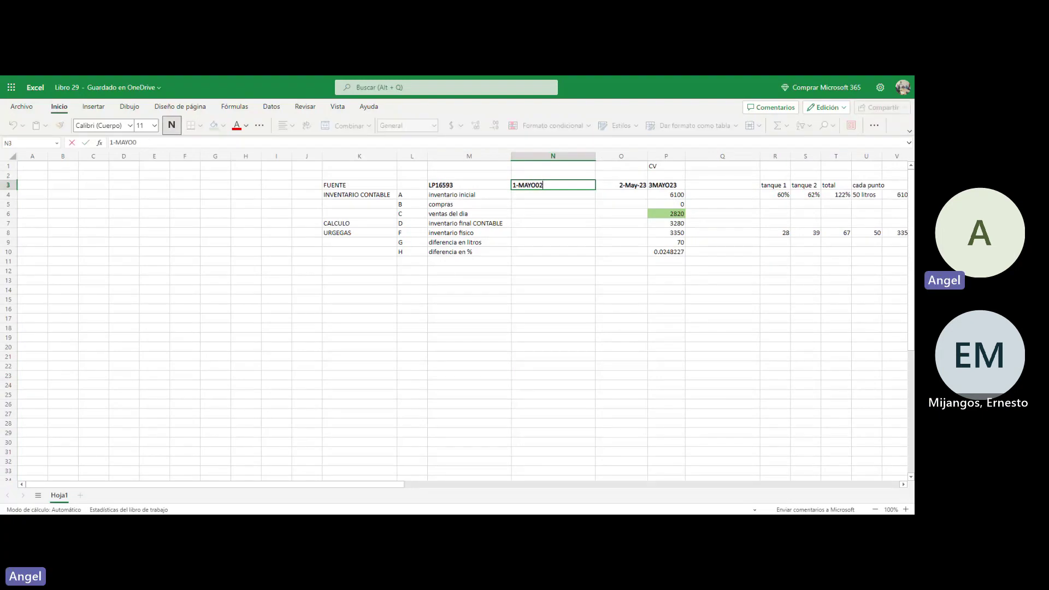
key("BackSpace")
key("BackSpace")
type("-2023")
key("Return")
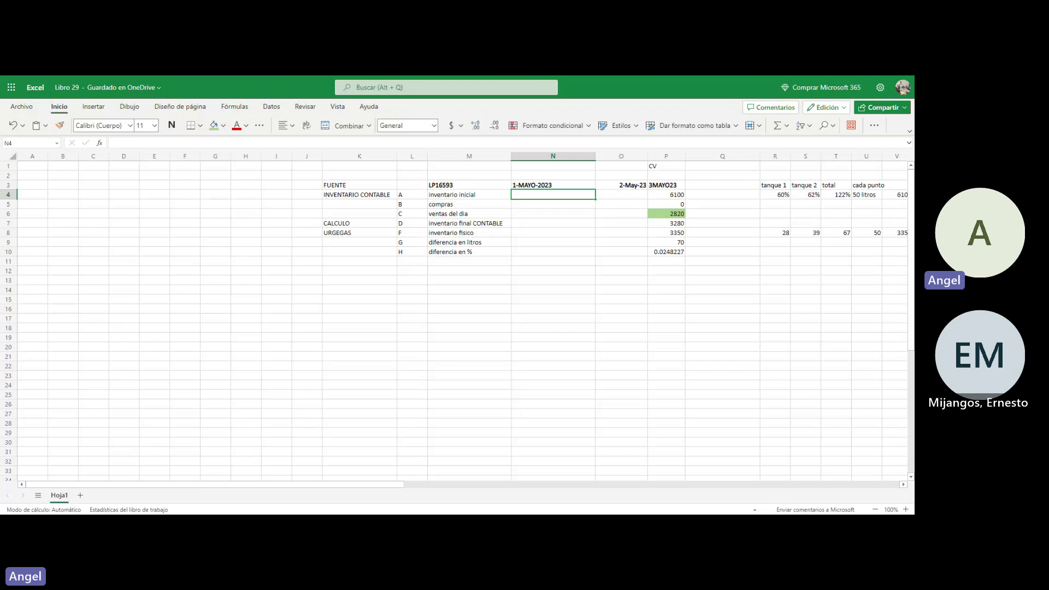
Step: Enter the formula =(25+20)*50 in N4 as the inventario inicial for 1-MAYO-2023
type("==")
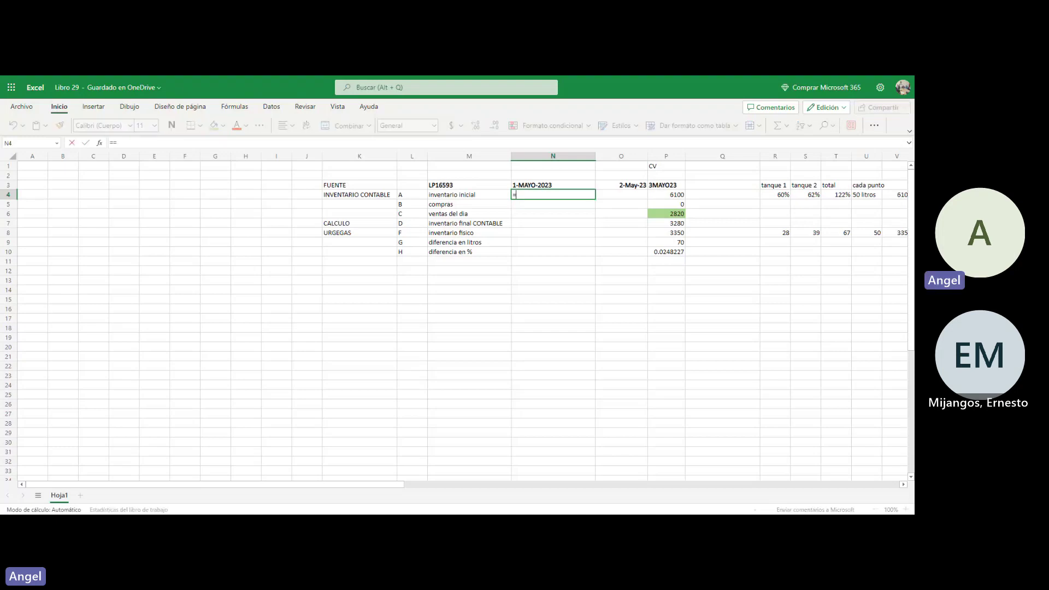
type("25+20)")
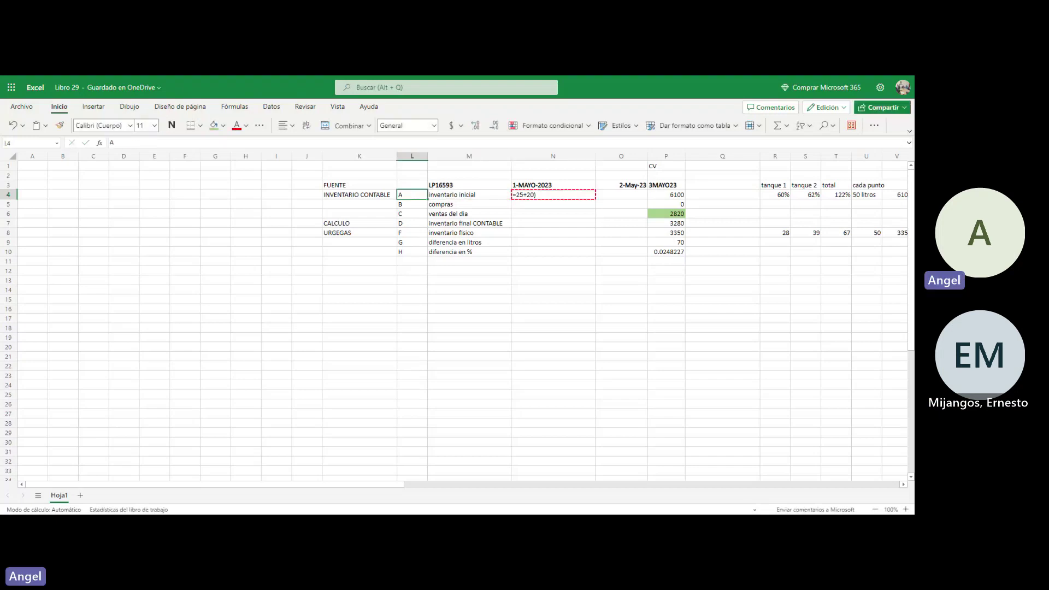
double_click(519, 196)
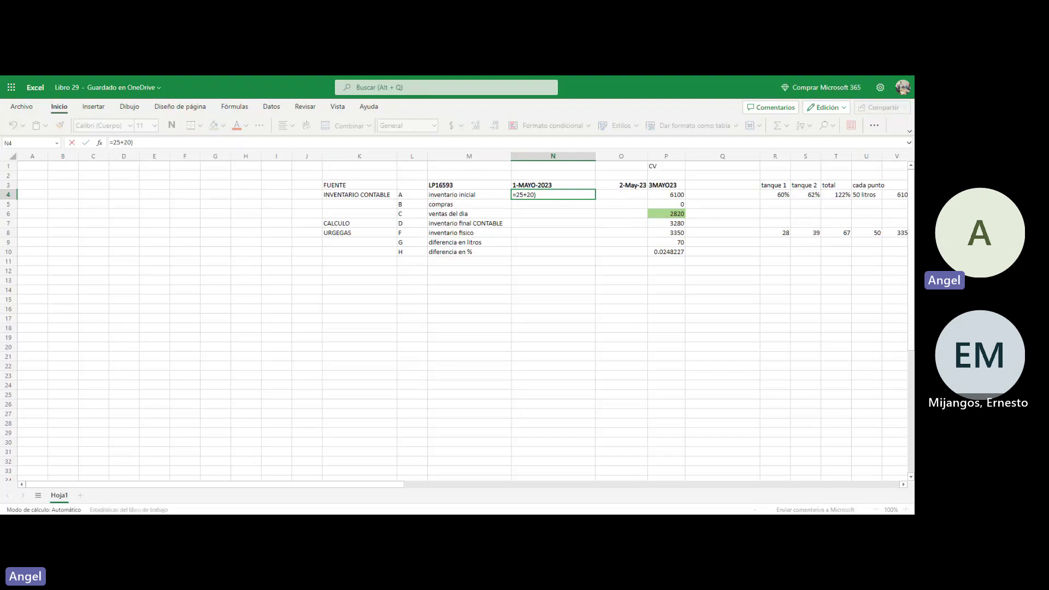
type("(")
key("End")
type("*50")
key("ctrl+Return")
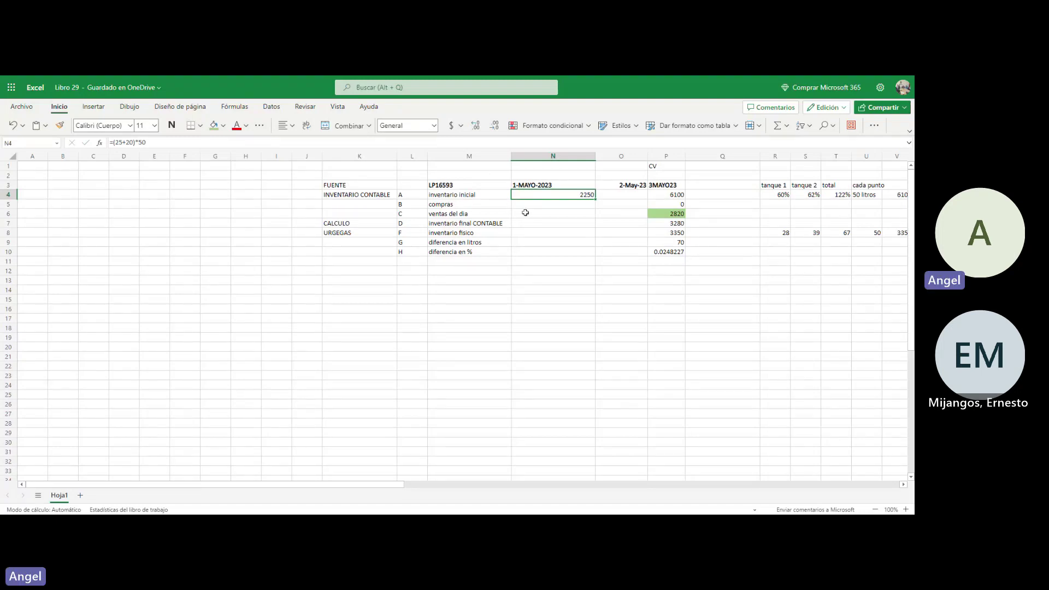
Step: Change the inventario inicial formula in N4 to =(24+20)*50
left_click(545, 204)
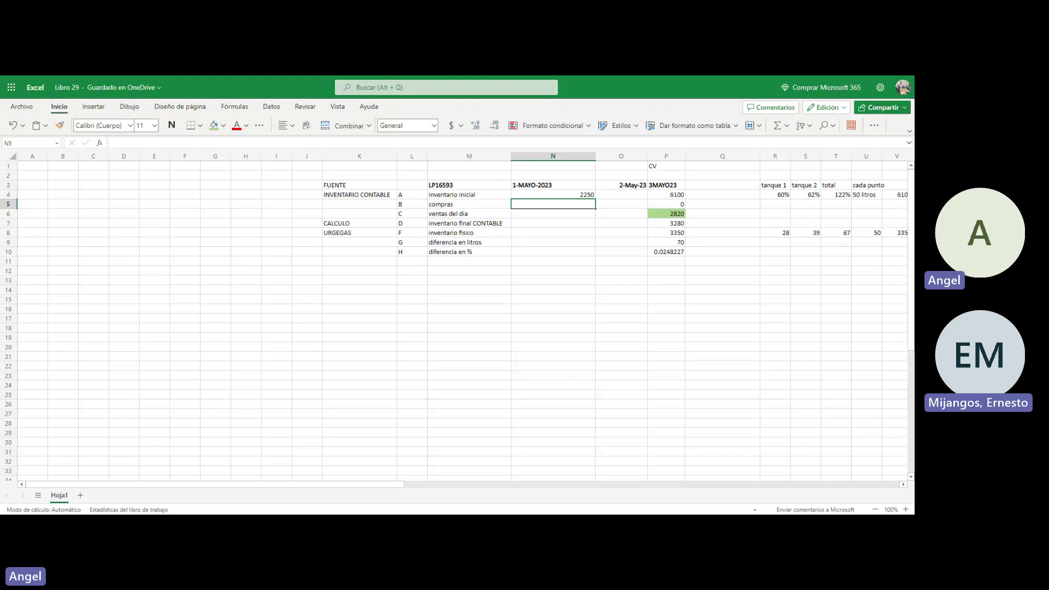
double_click(569, 196)
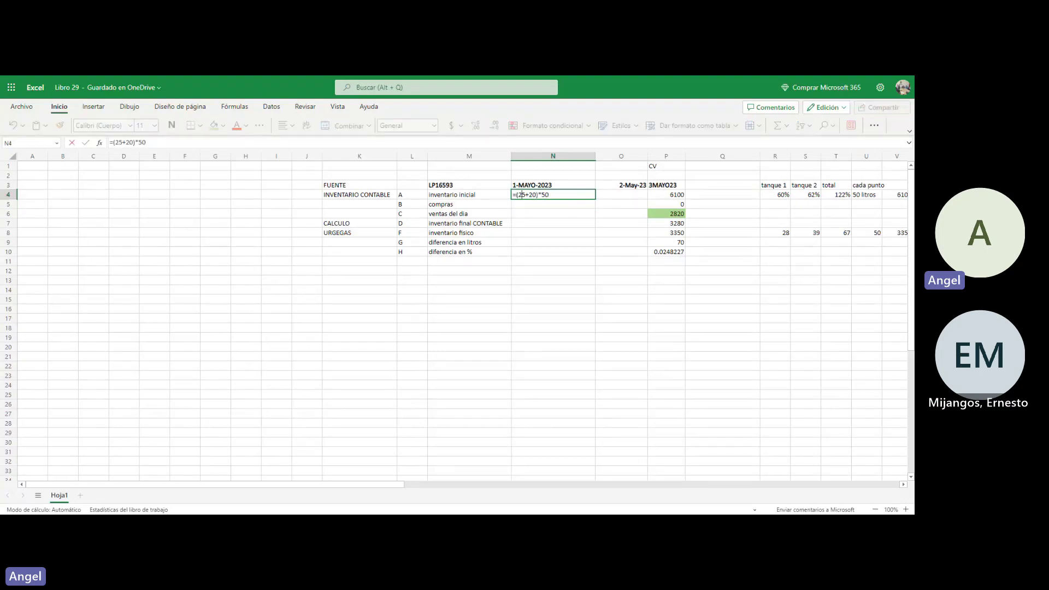
left_click_drag(522, 195, 526, 195)
type("4")
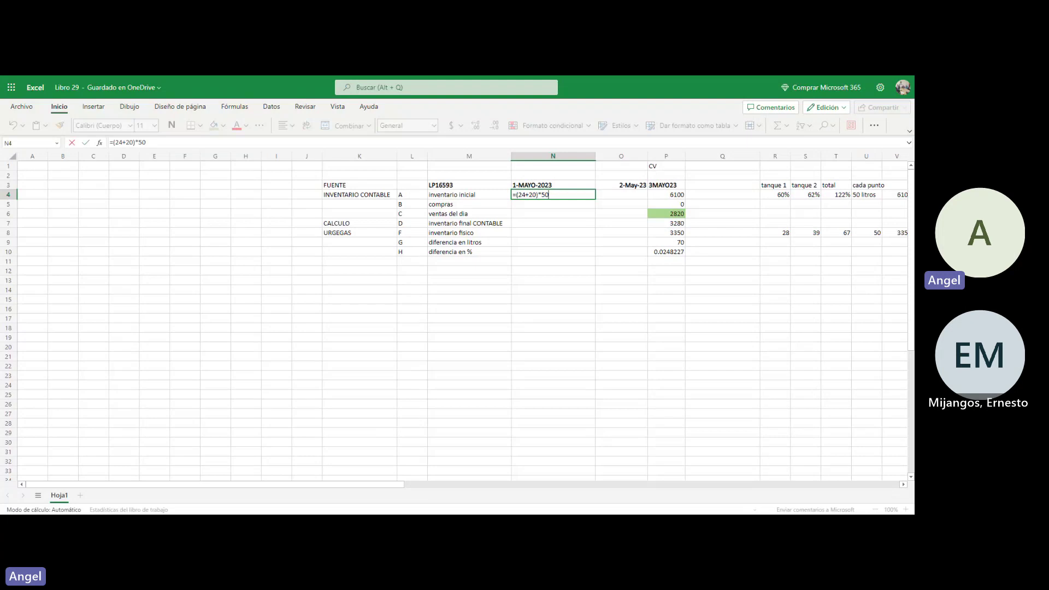
key("Return")
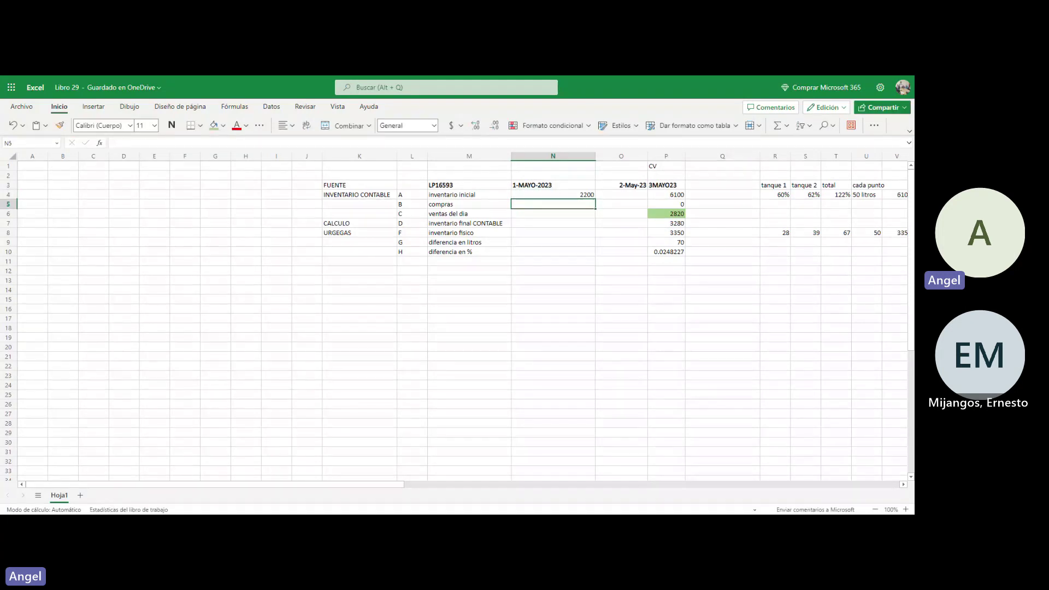
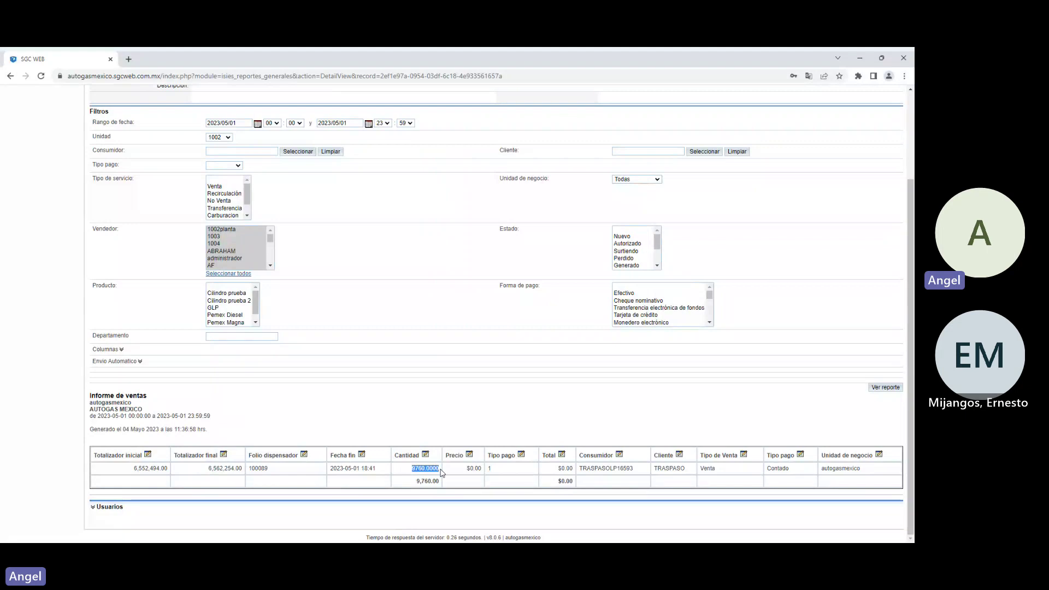
Step: Check the quantity and consumer of the transfer record in the SGC WEB sales report for 2023/05/01
left_click_drag(572, 469, 466, 470)
left_click_drag(549, 471, 581, 471)
left_click(639, 473)
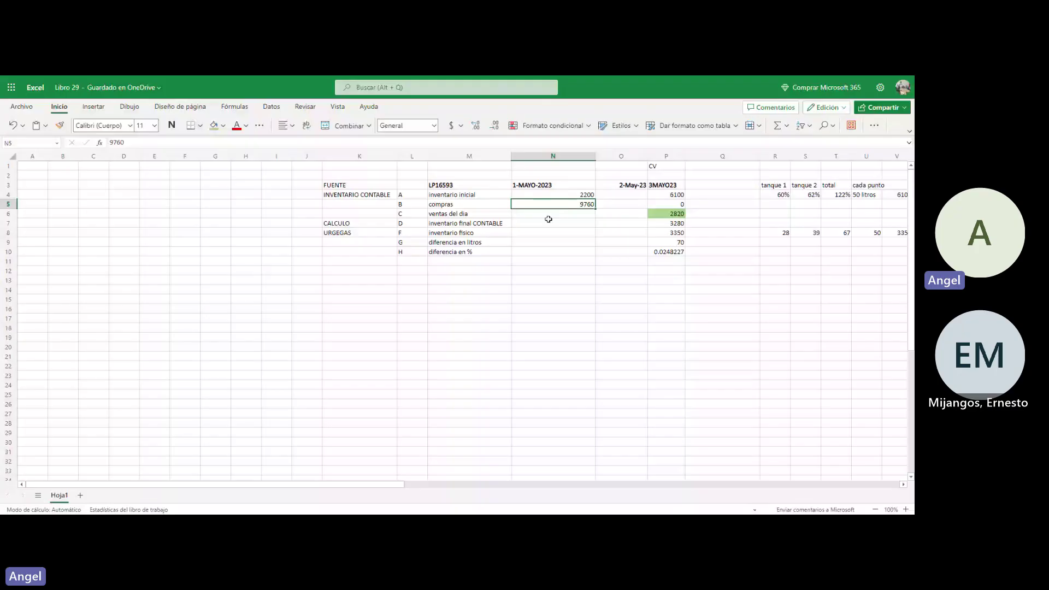
Step: Enter 1944 as the ventas del dia for 1-MAYO-2023 in N6
left_click(566, 195)
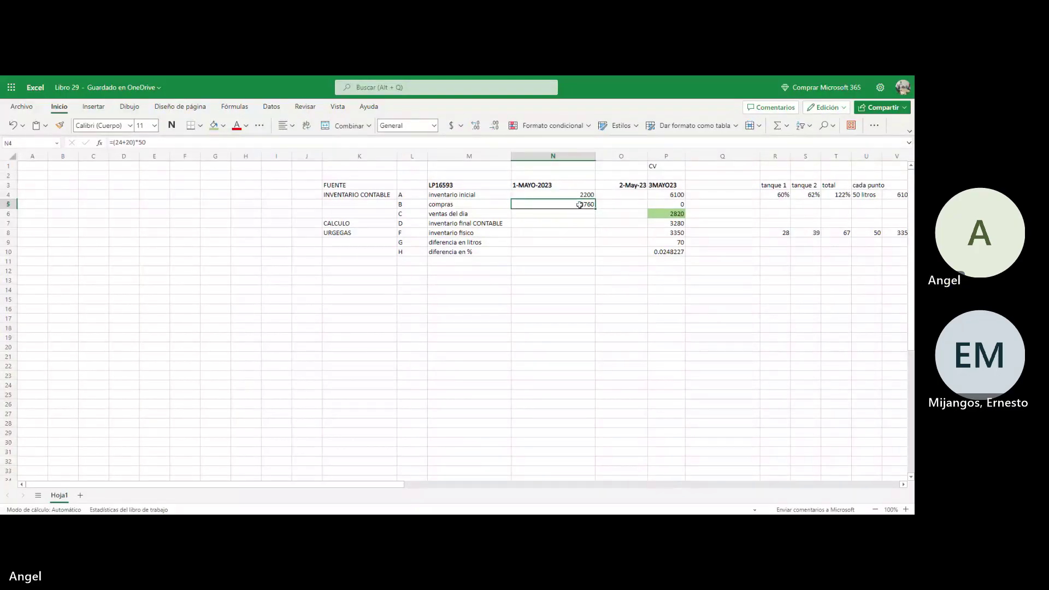
left_click(579, 204)
left_click(575, 220)
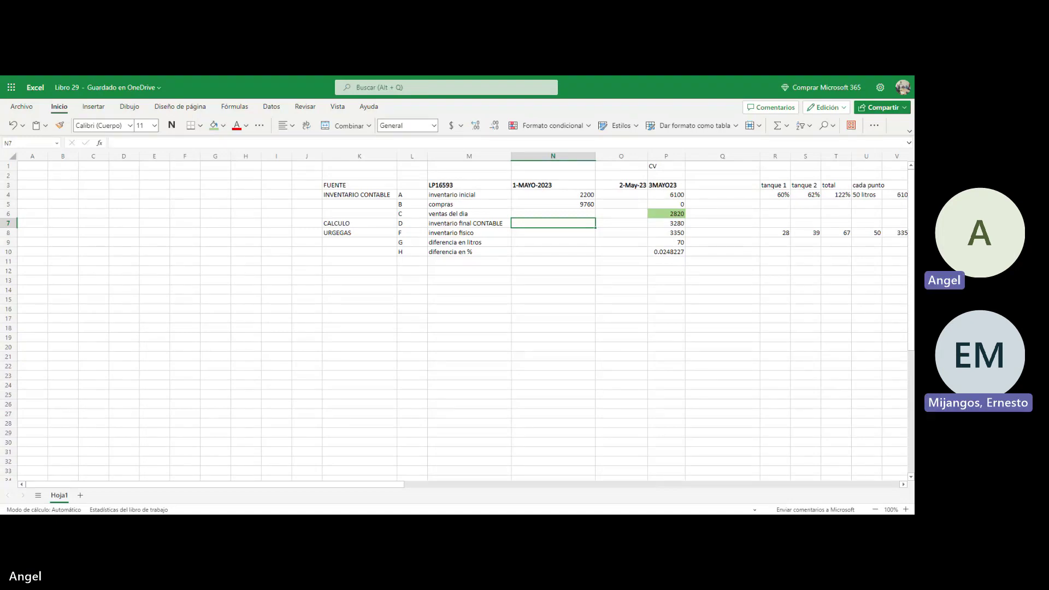
left_click(576, 211)
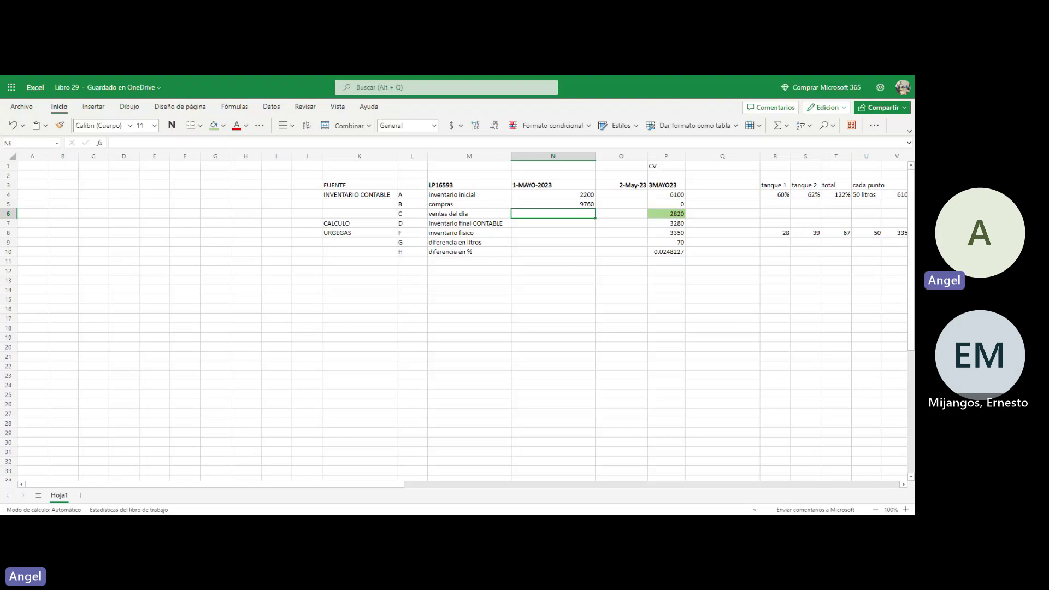
type("19")
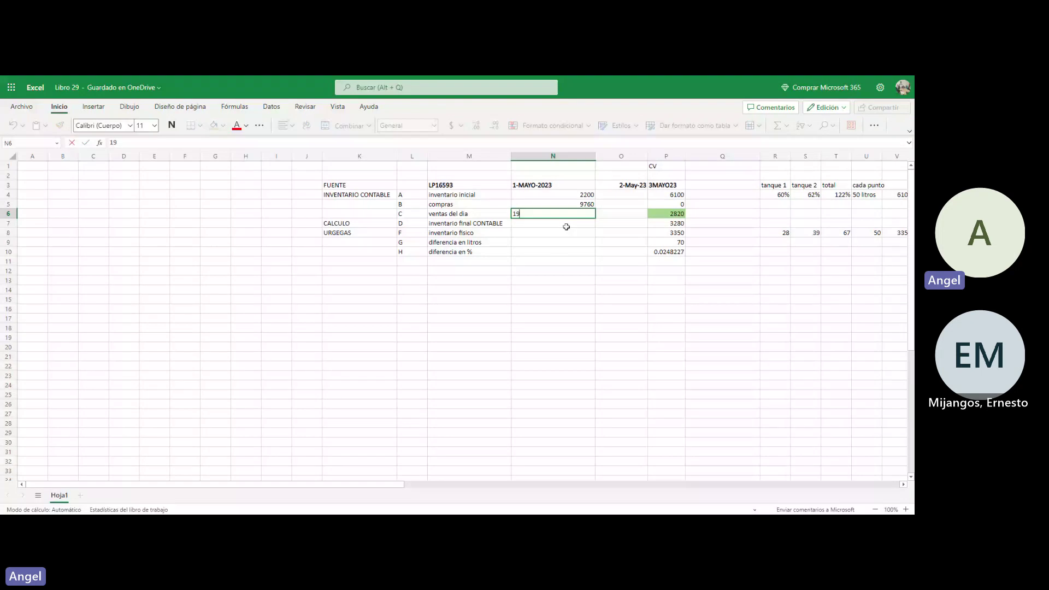
type("44")
key("Return")
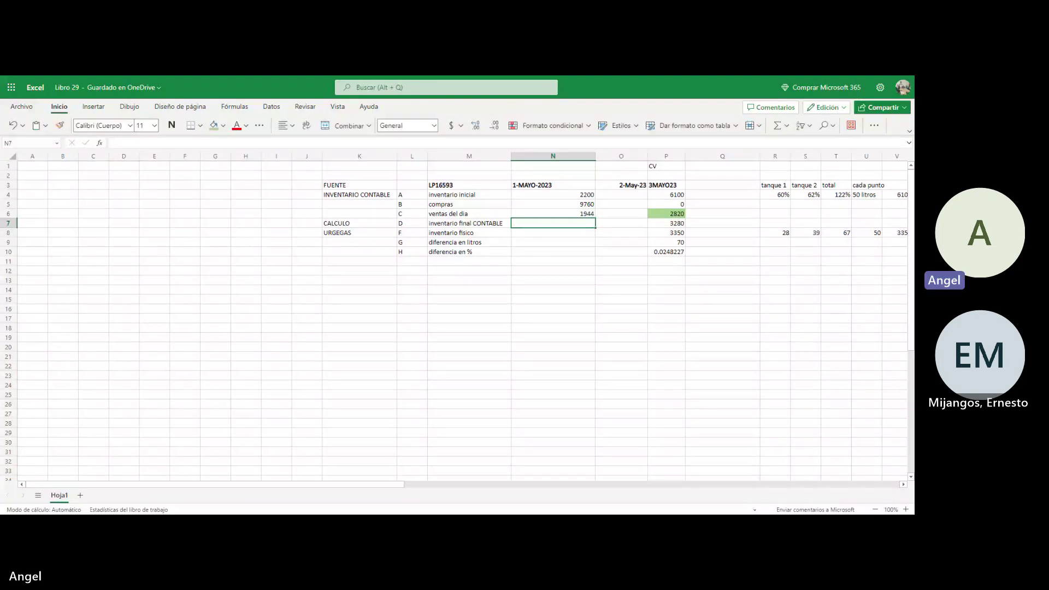
Step: Enter SGC as the source of the compras and ventas del dia rows in K5 and K6
left_click(469, 214)
left_click(360, 204)
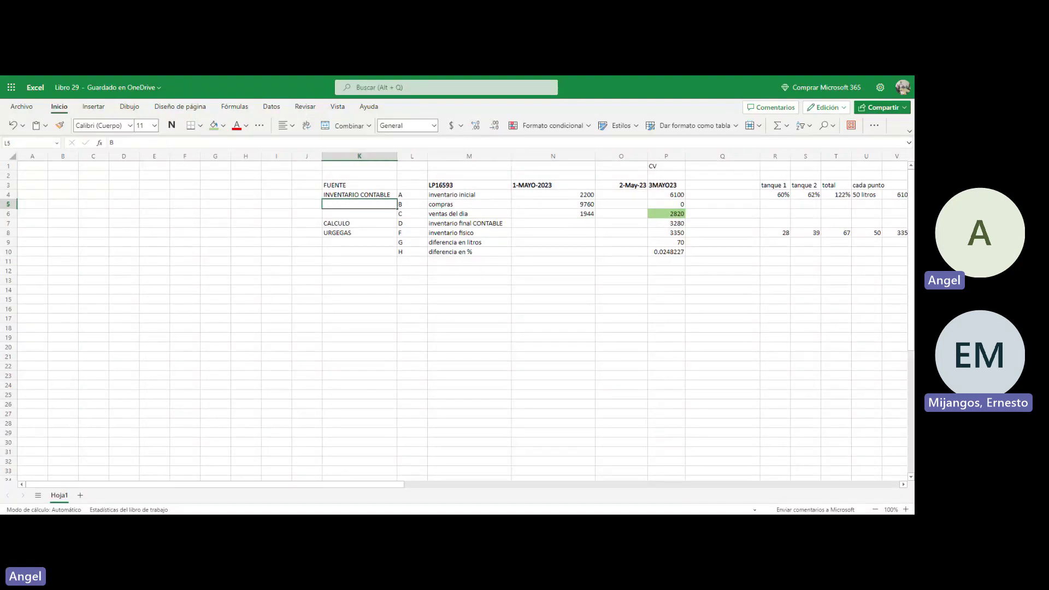
type("SGC")
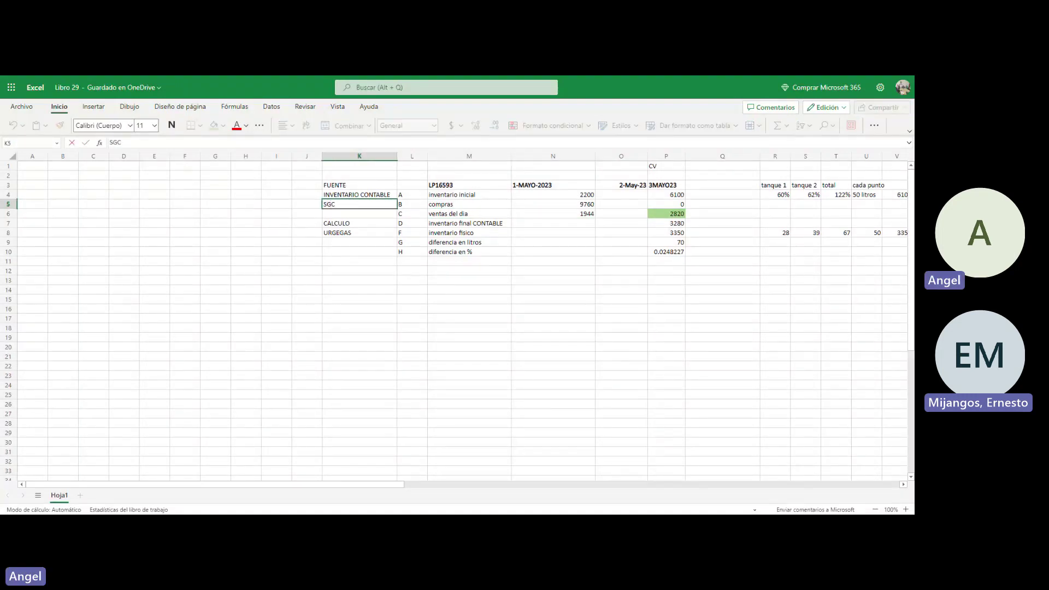
key("Return")
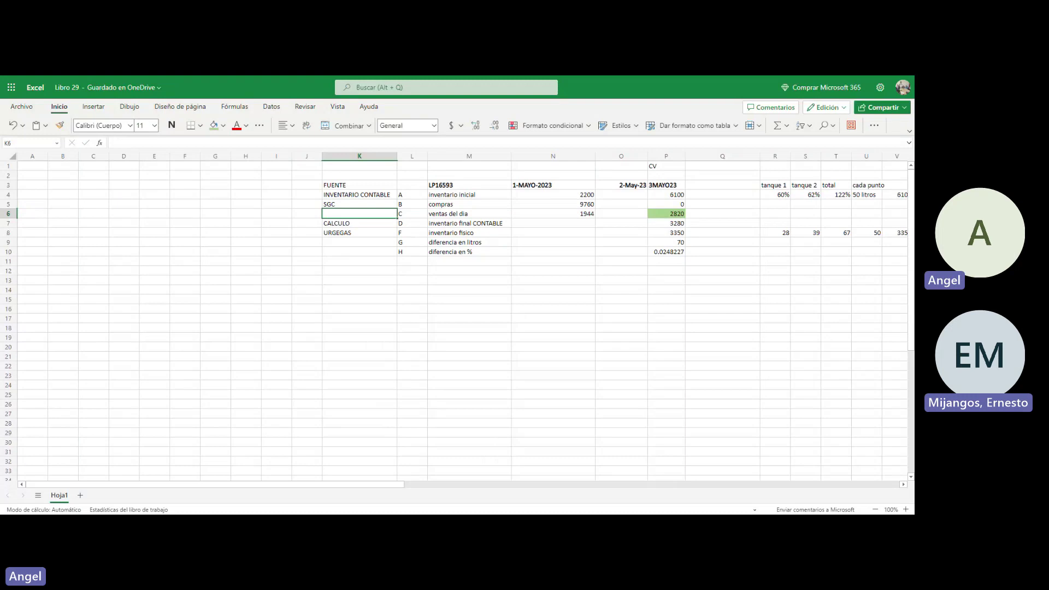
type("SG")
key("Tab")
Step: Make the FUENTE heading in K3 bold
key("Up")
key("Up")
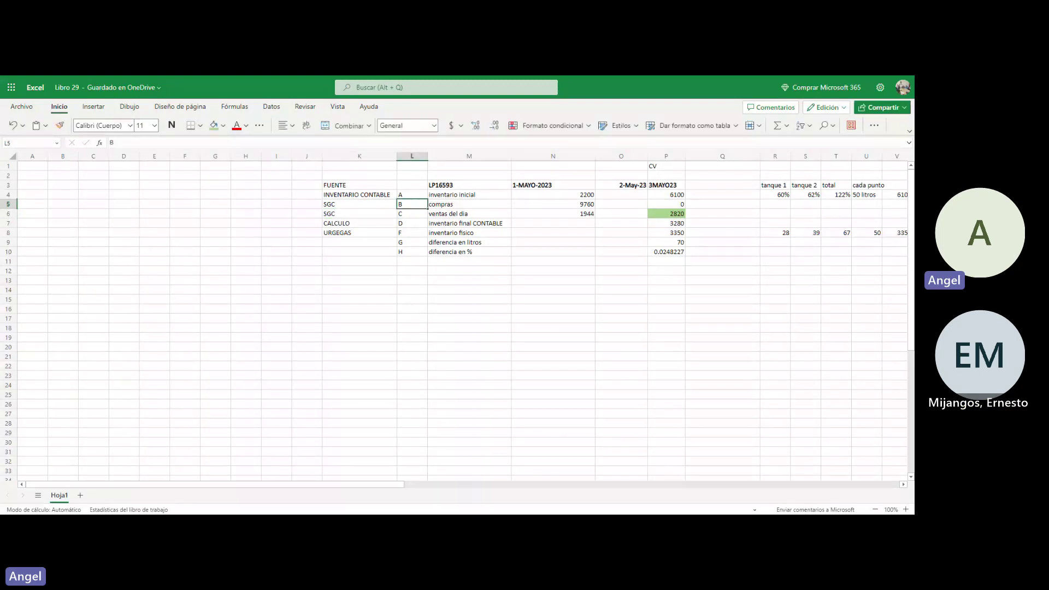
key("Left")
key("Up")
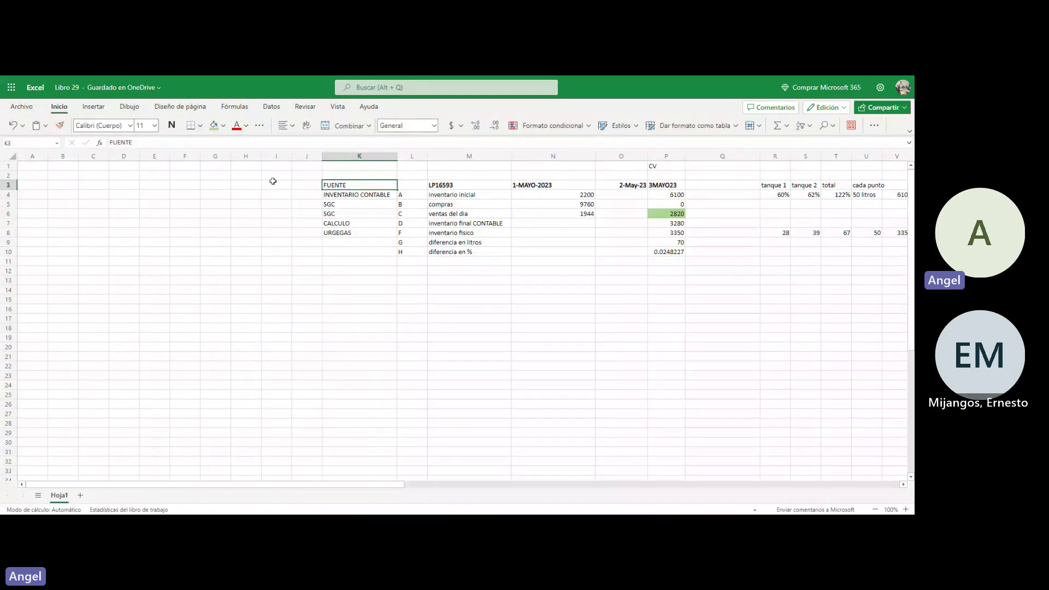
Step: Append (A+B-C) to the inventario final CONTABLE label in M7 and widen column M to fit it
left_click(467, 223)
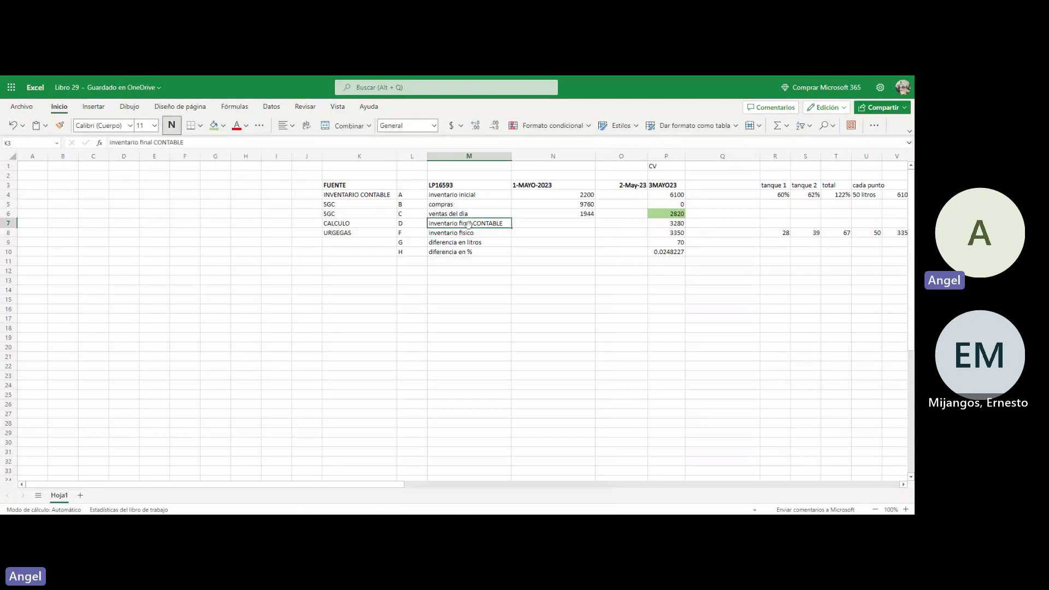
double_click(501, 223)
type("(A+")
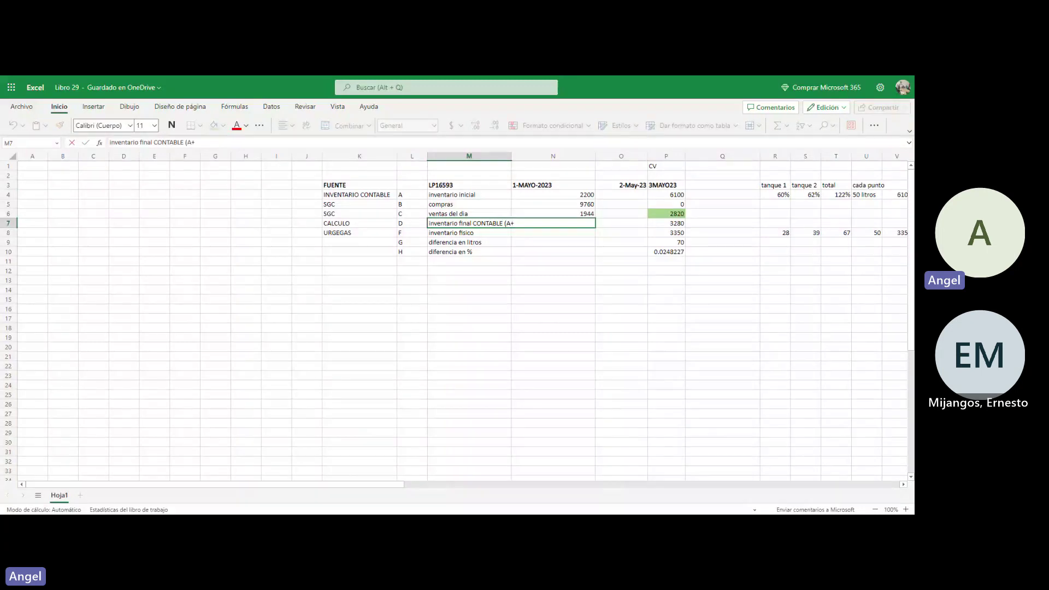
type("B")
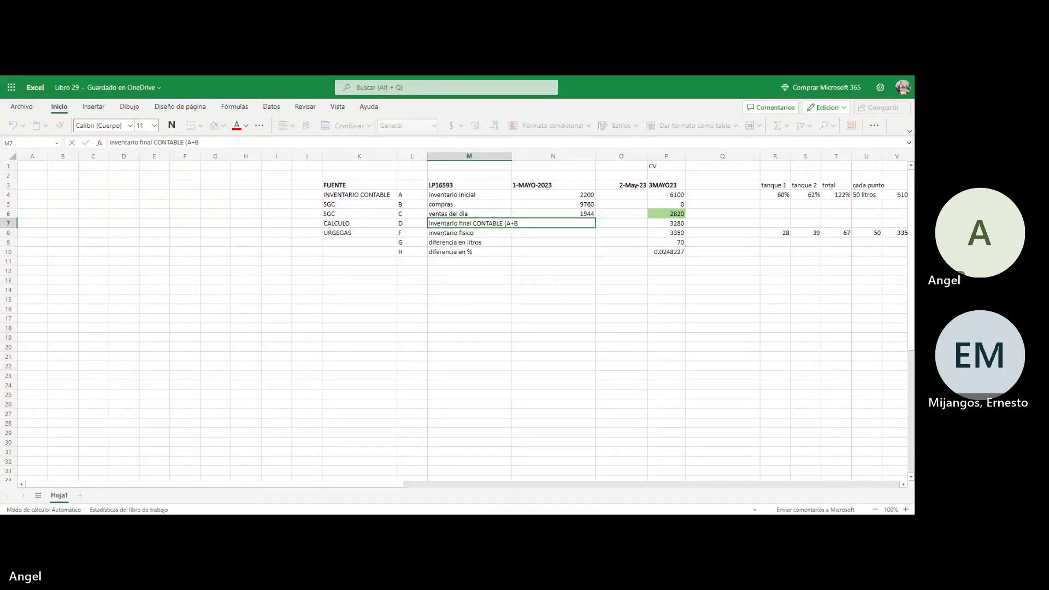
type("-D")
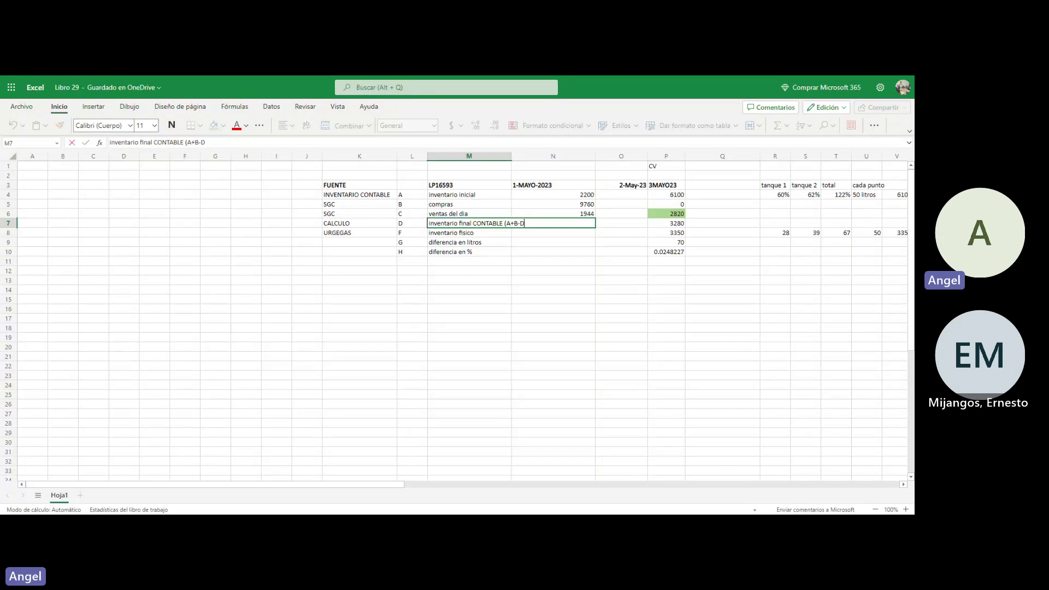
key("BackSpace")
type("C")
key("Return")
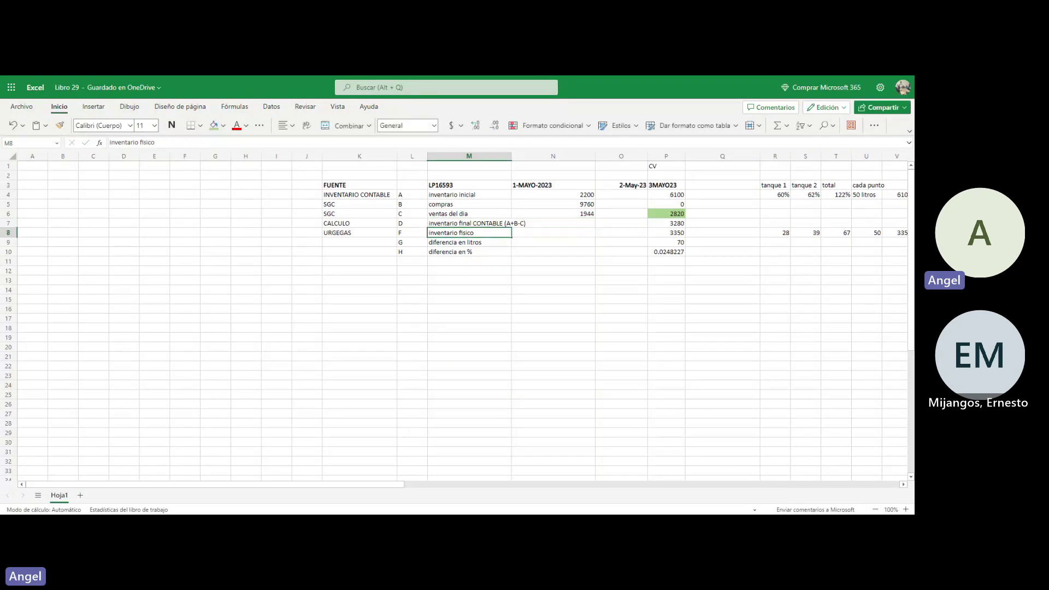
left_click_drag(512, 156, 534, 156)
Step: Append (CARATULAS MANUALES ROCHESTER Y/O URGEGAS) to the inventario fisico label in M8 and widen column M to fit it
key("F2")
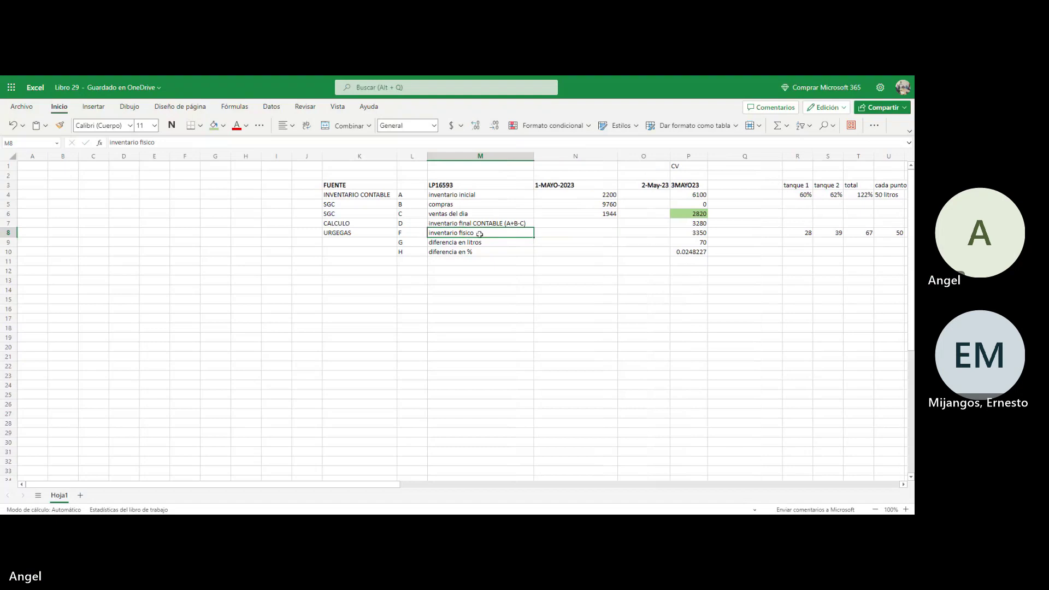
type("(")
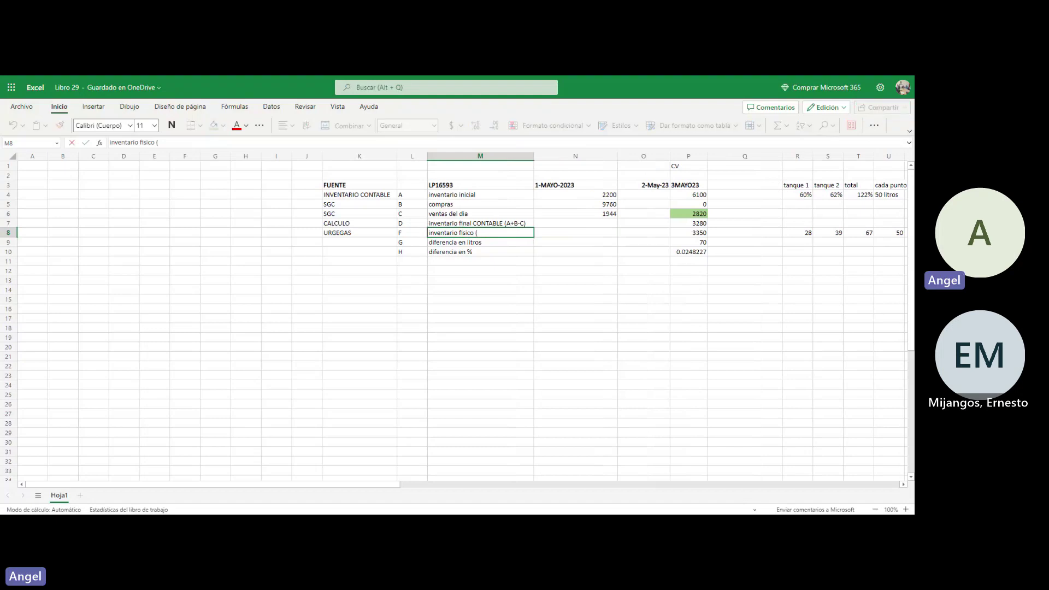
type("CARATULAS MANUALES ROCH")
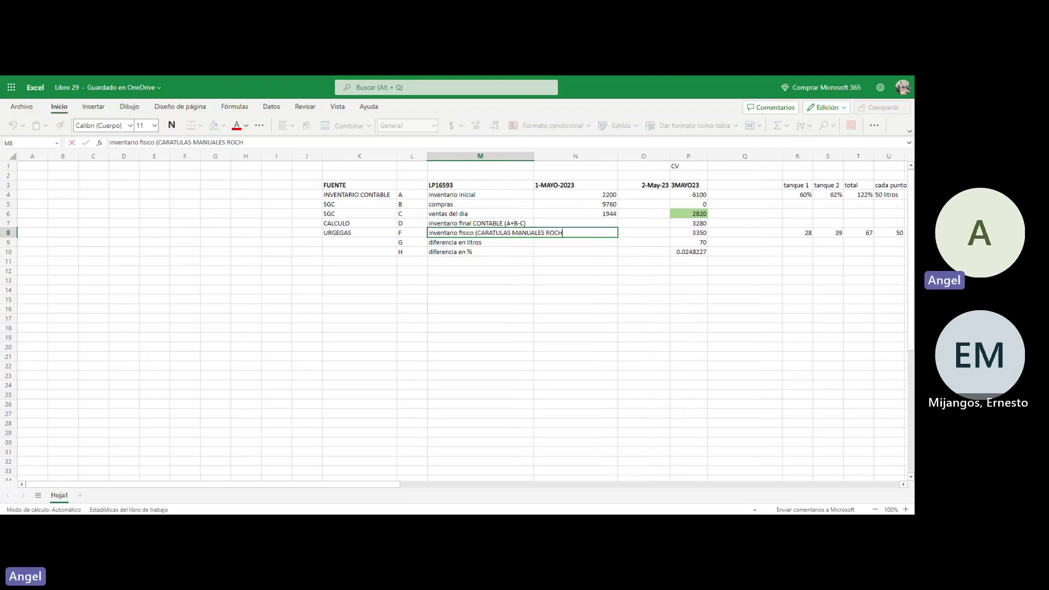
type("ESTER Y")
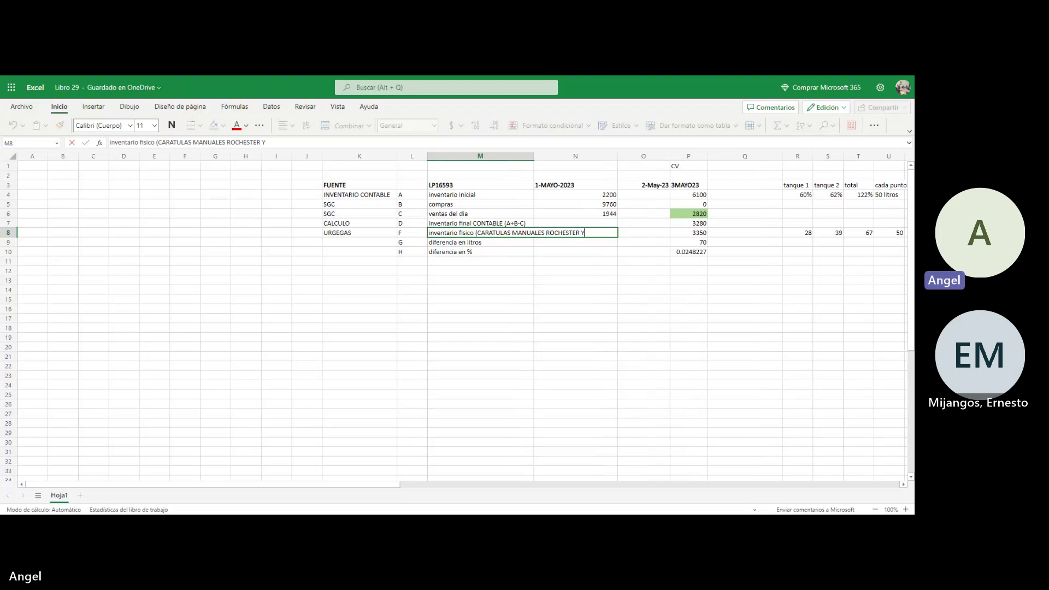
type("/O URGEGAS")
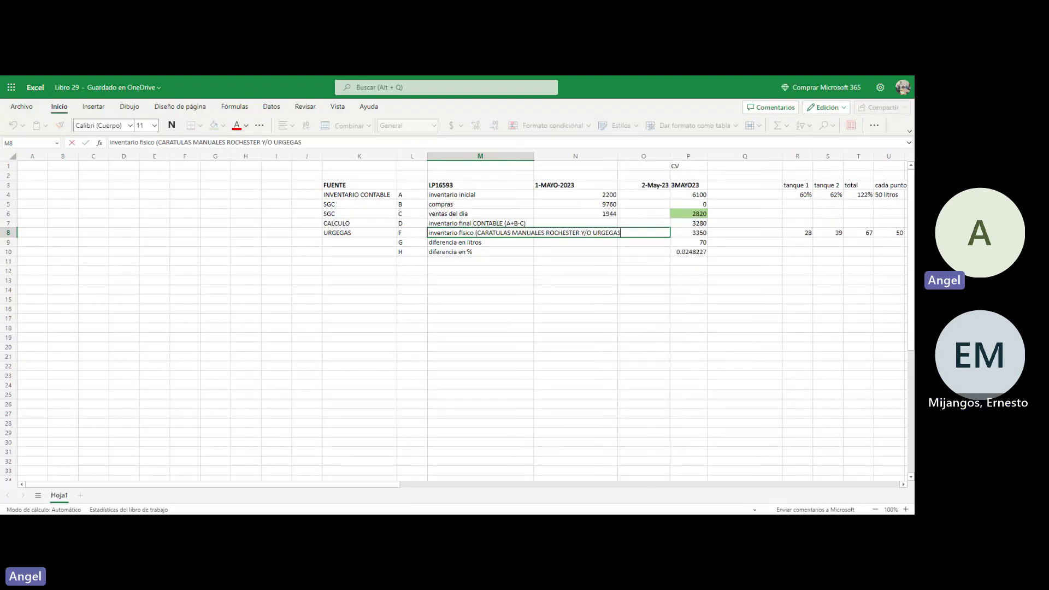
type(")")
key("Return")
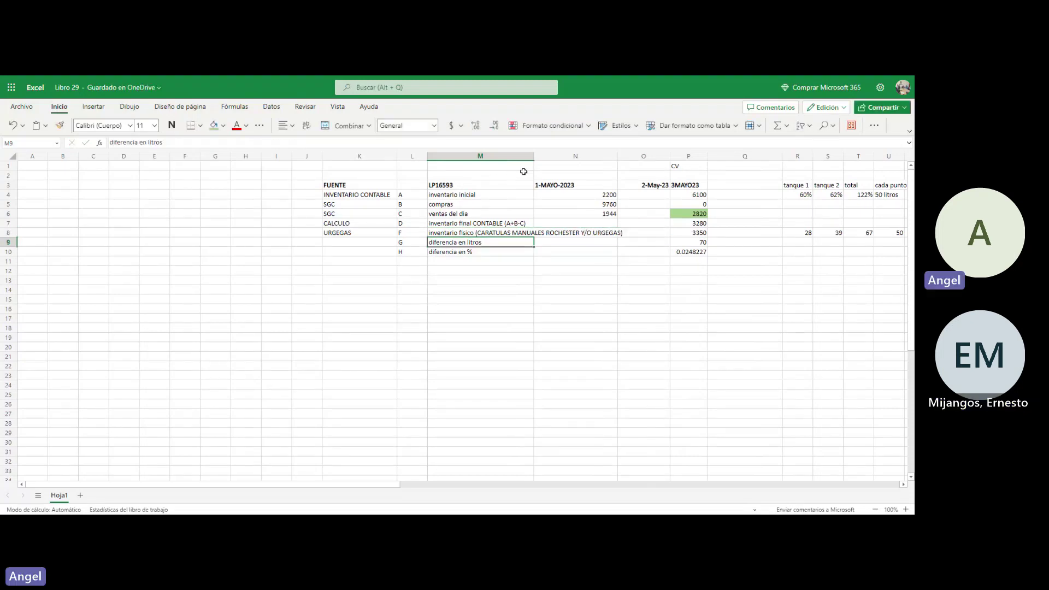
left_click_drag(535, 164, 627, 164)
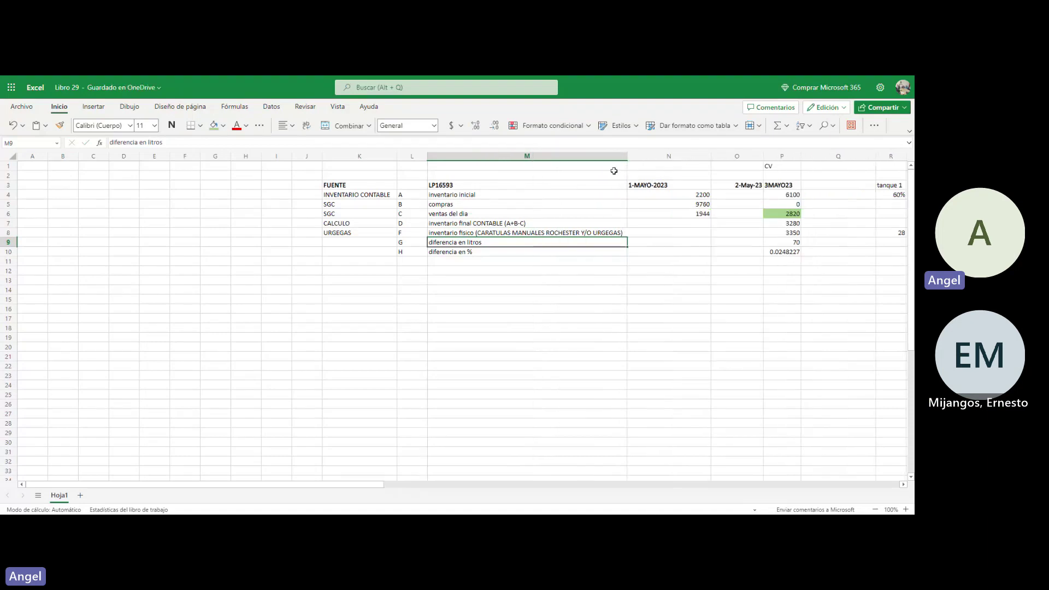
Step: Delete the empty columns A through I before the table
left_click(304, 159)
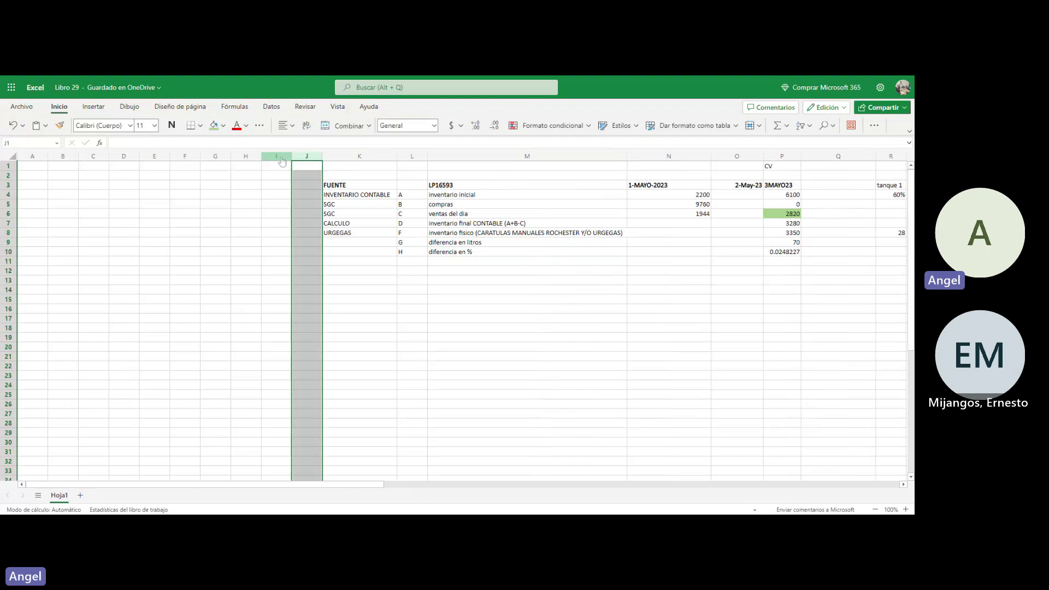
left_click_drag(281, 160, 33, 160)
left_click(276, 159)
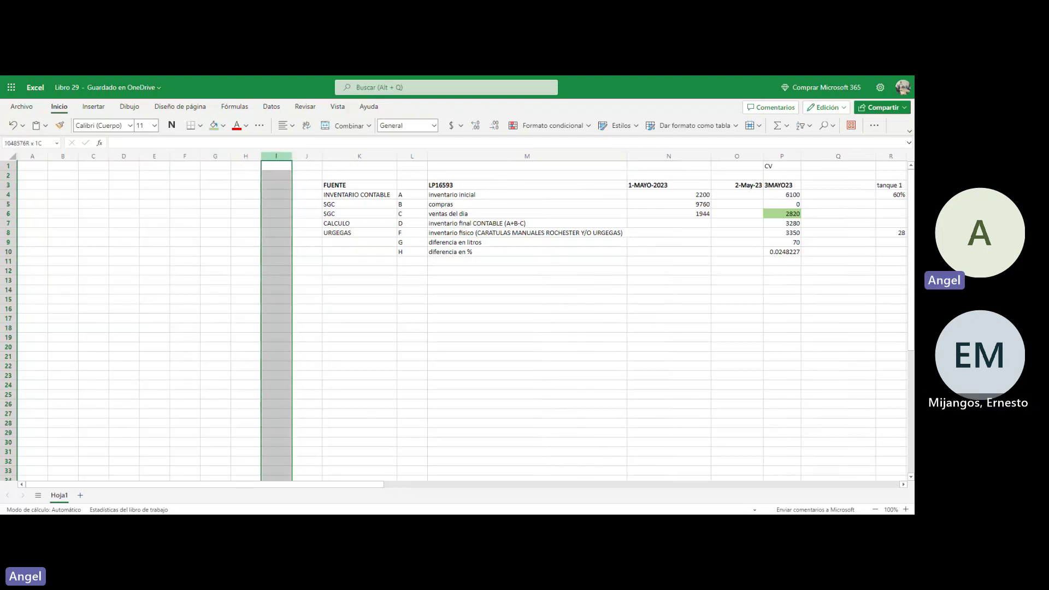
left_click_drag(276, 159, 273, 157)
key("shift+Left")
key("shift+Left")
key("shift+Left")
key("shift+Left")
key("shift+Left")
key("shift+Left")
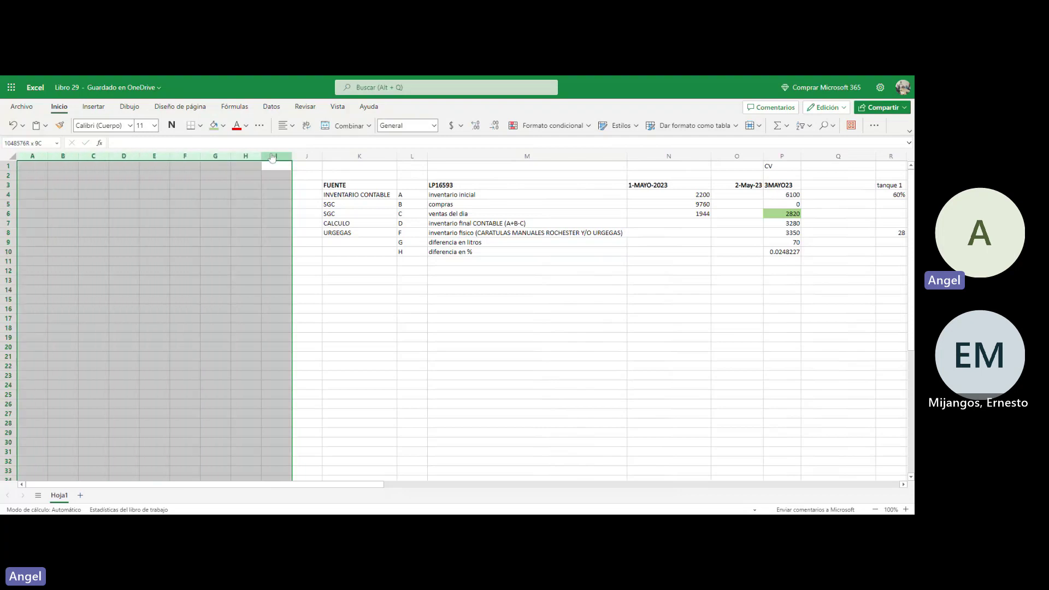
right_click(273, 157)
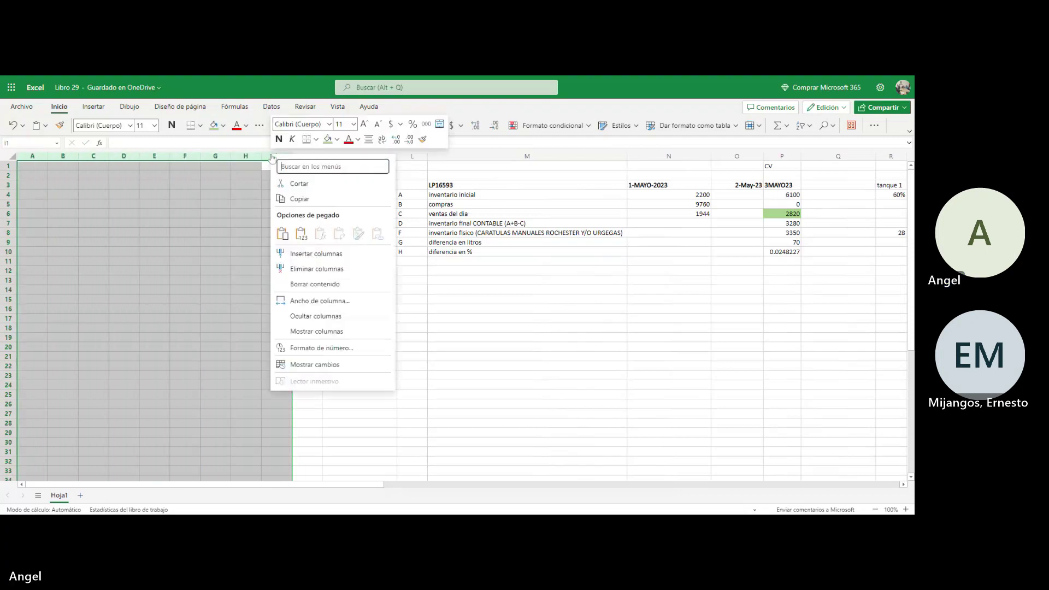
left_click(314, 269)
left_click(516, 256)
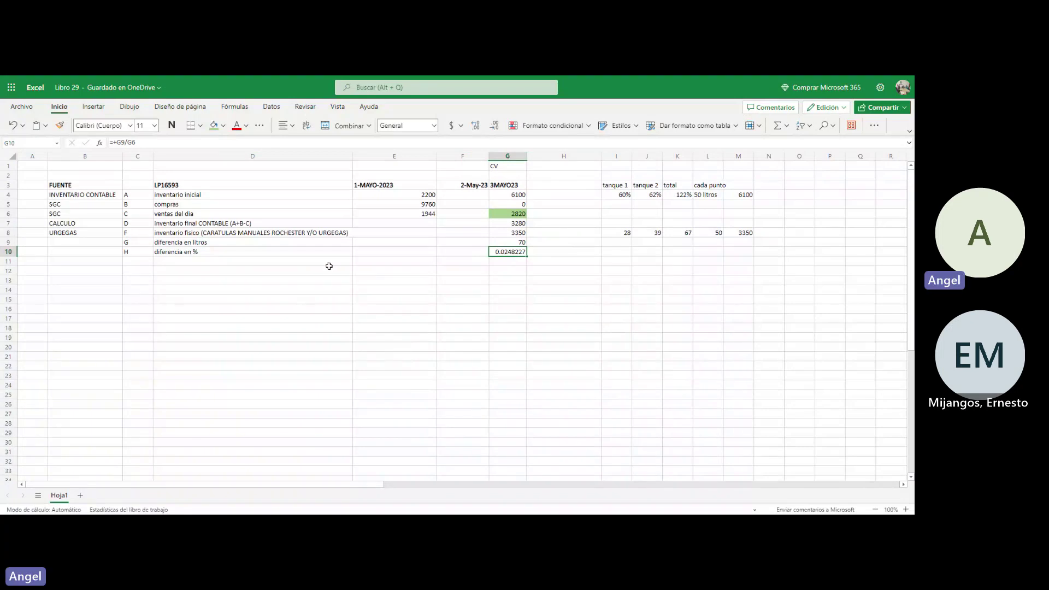
left_click(519, 246)
key("Up")
key("Up")
key("Up")
key("Up")
key("Left")
key("Left")
key("Left")
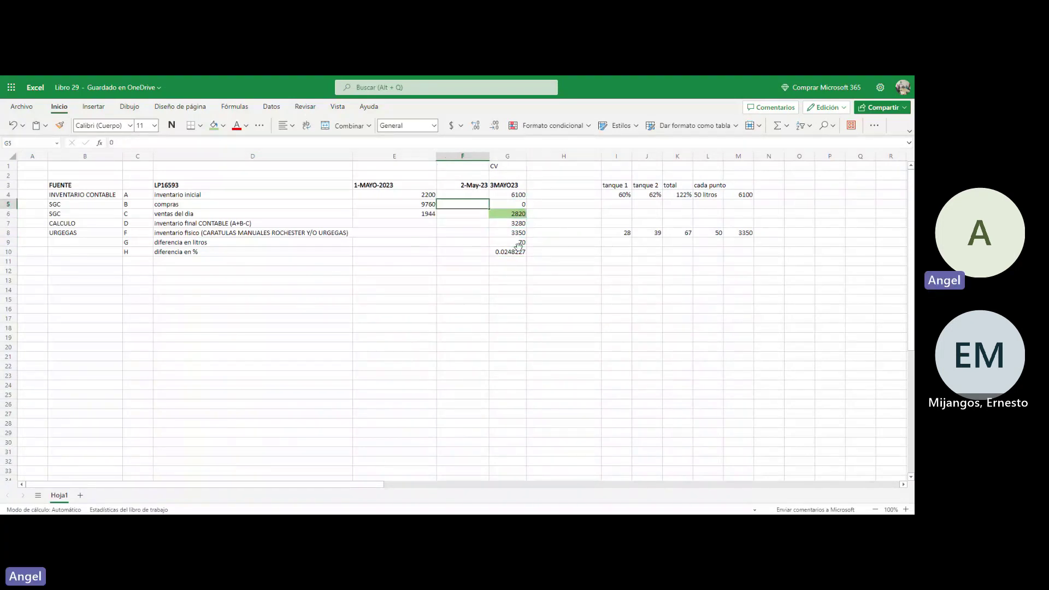
key("Down")
key("Down")
left_click(395, 223)
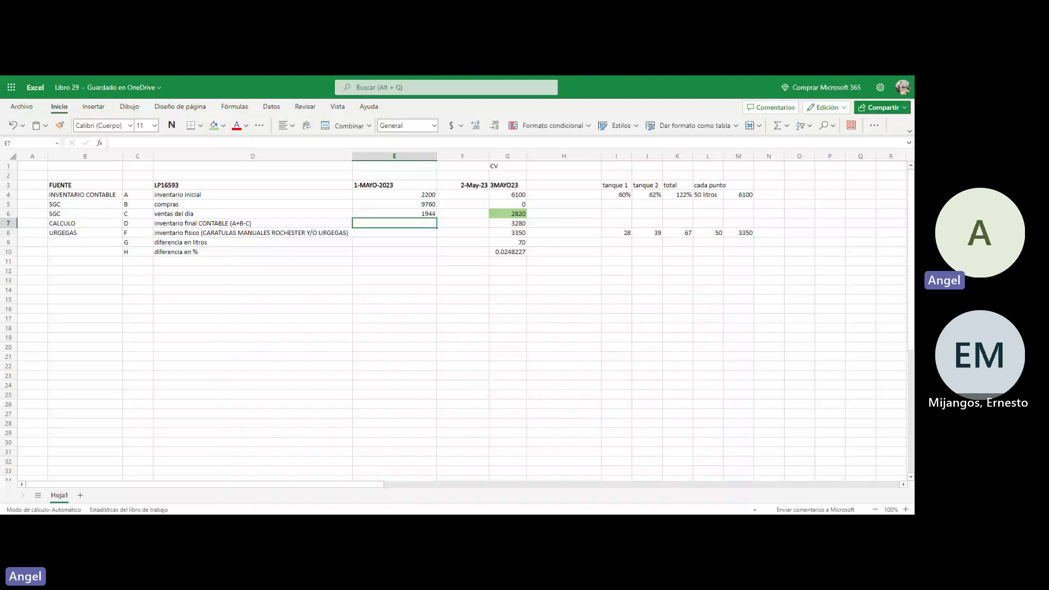
key("Right")
key("Right")
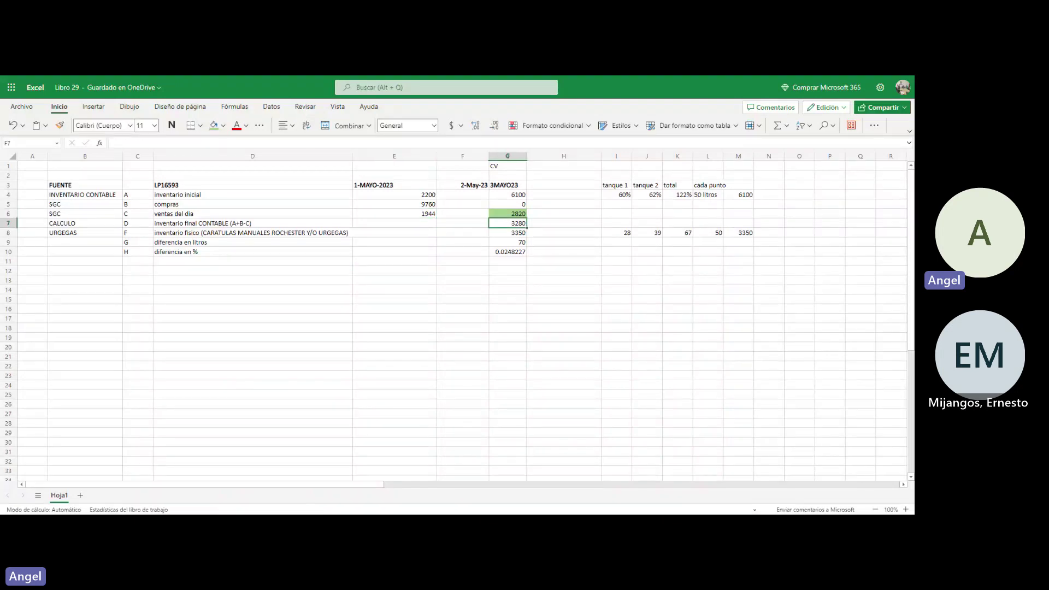
key("Left")
Step: Enter the formula +E4+E5-E6 in E7 to calculate the inventario final CONTABLE for 1-MAYO-2023
left_click(395, 223)
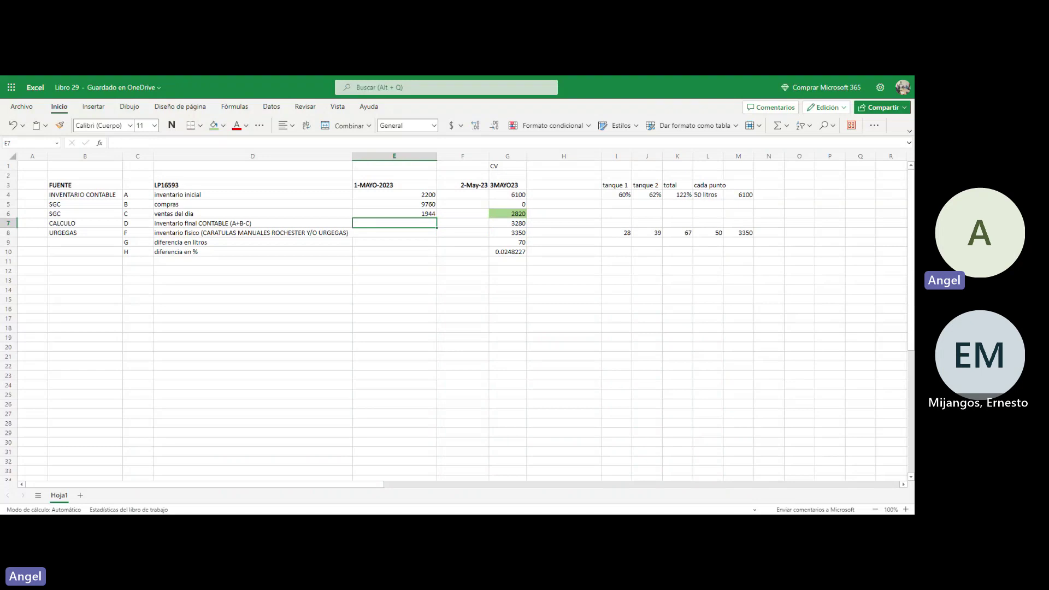
type("+")
left_click(420, 195)
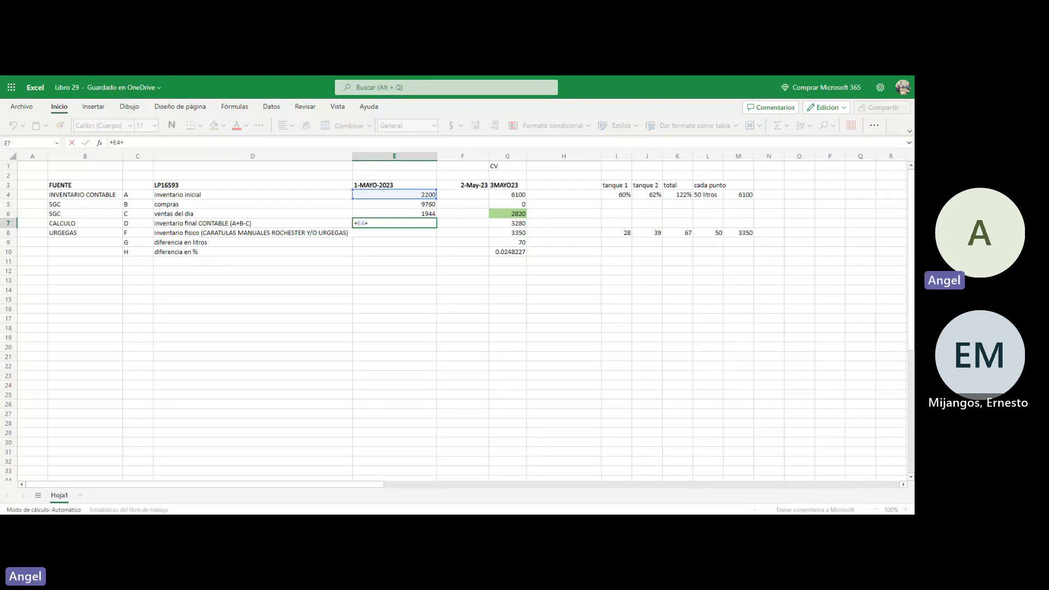
type("+")
left_click(419, 205)
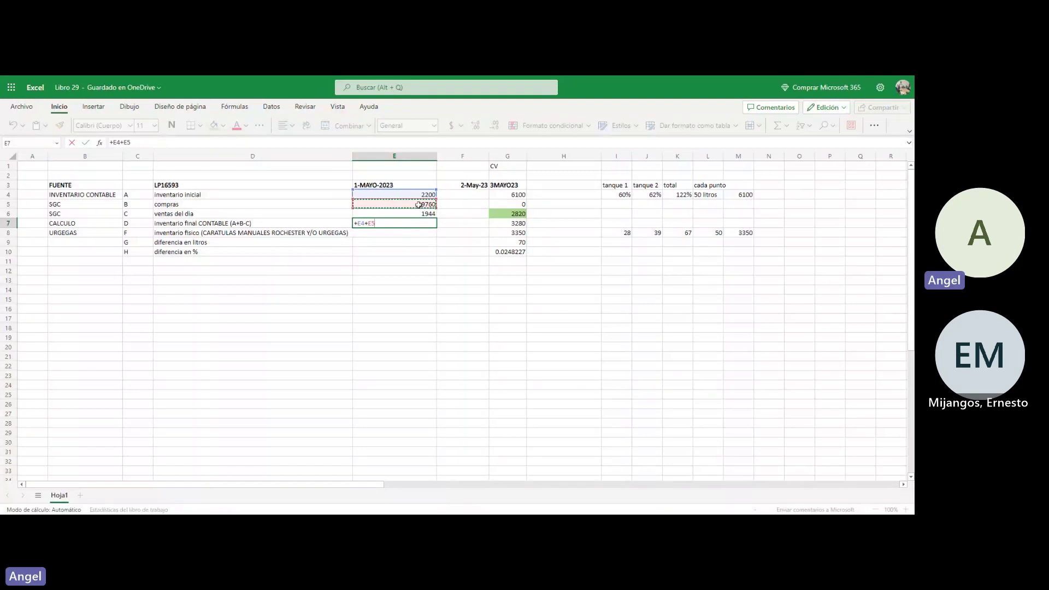
type("-")
left_click(418, 214)
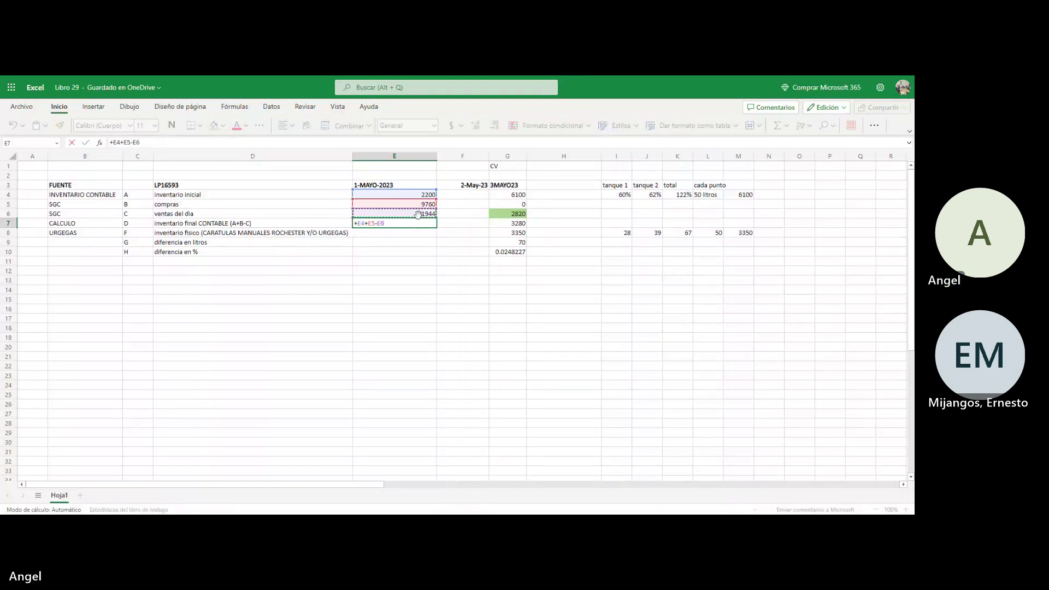
key("Return")
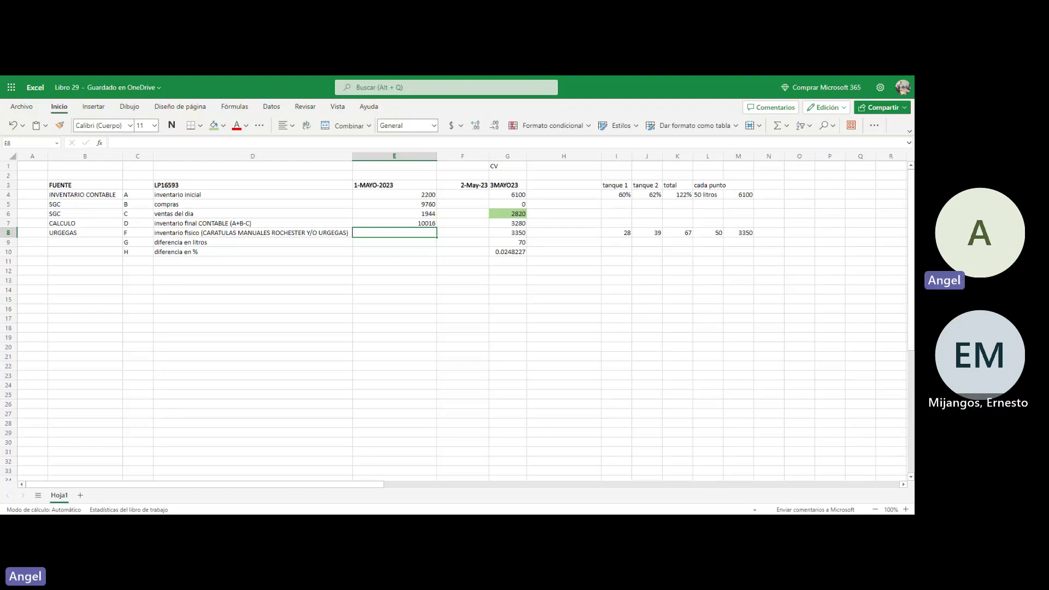
Step: Enter the formula +(+100+100)*50 in E8 as the inventario fisico for 1-MAYO-2023
type("+100")
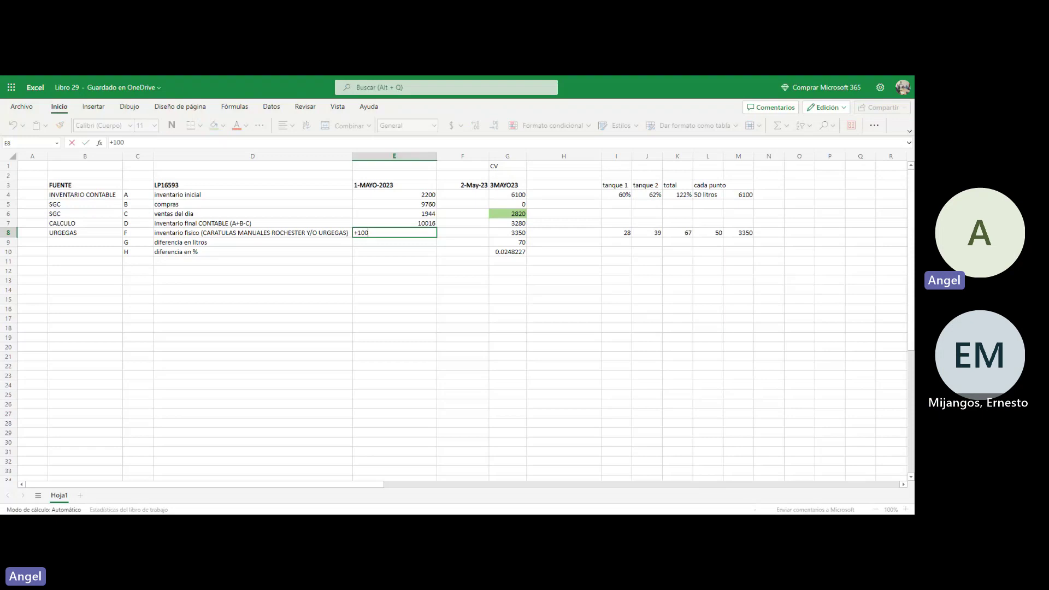
type("+100)")
key("ctrl+Return")
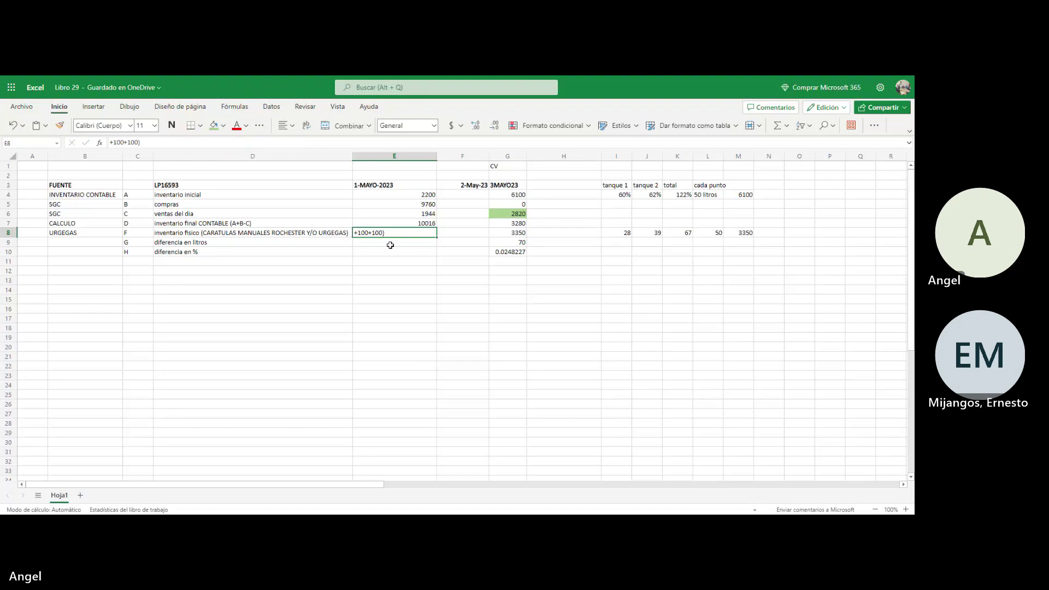
double_click(357, 233)
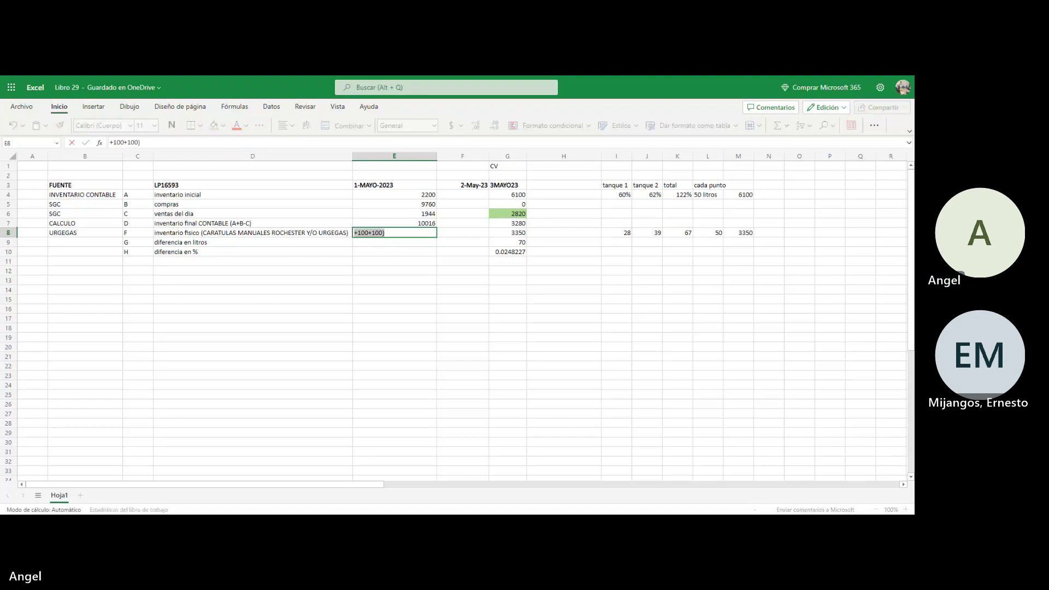
type("(")
key("End")
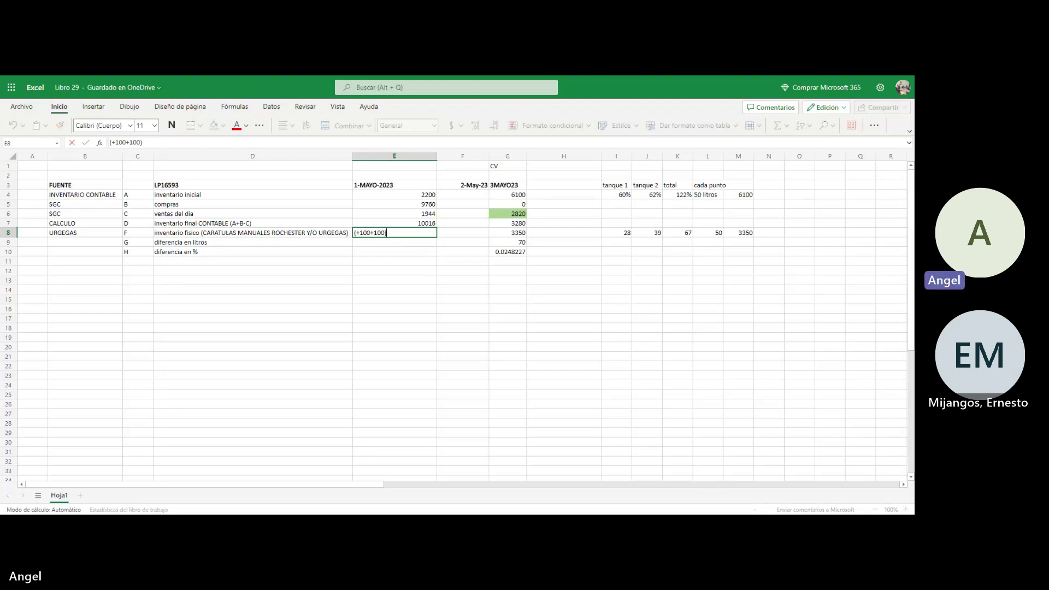
type("*50")
key("ctrl+Return")
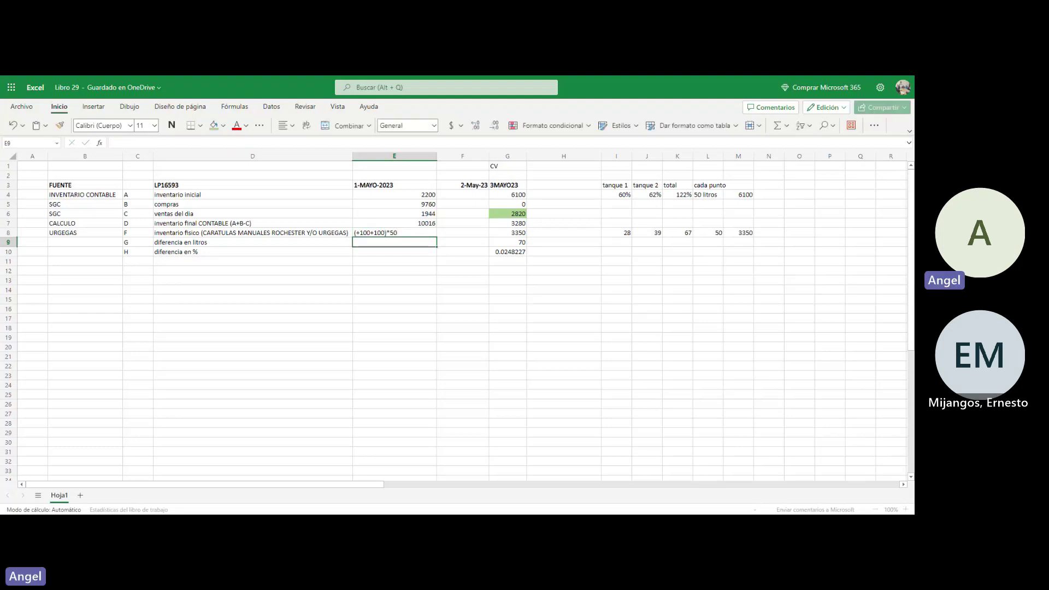
double_click(355, 232)
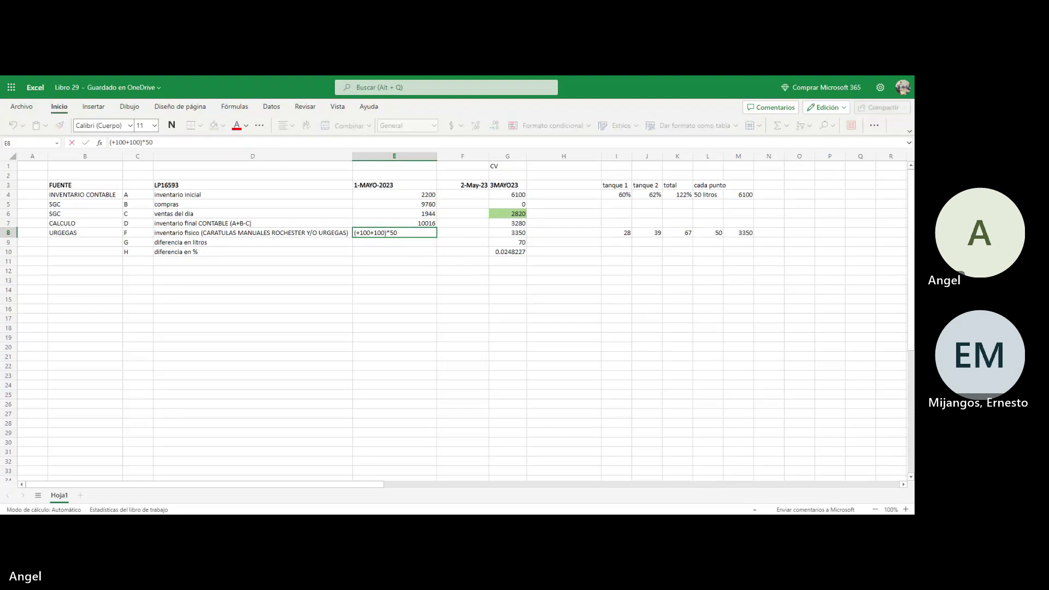
type("+")
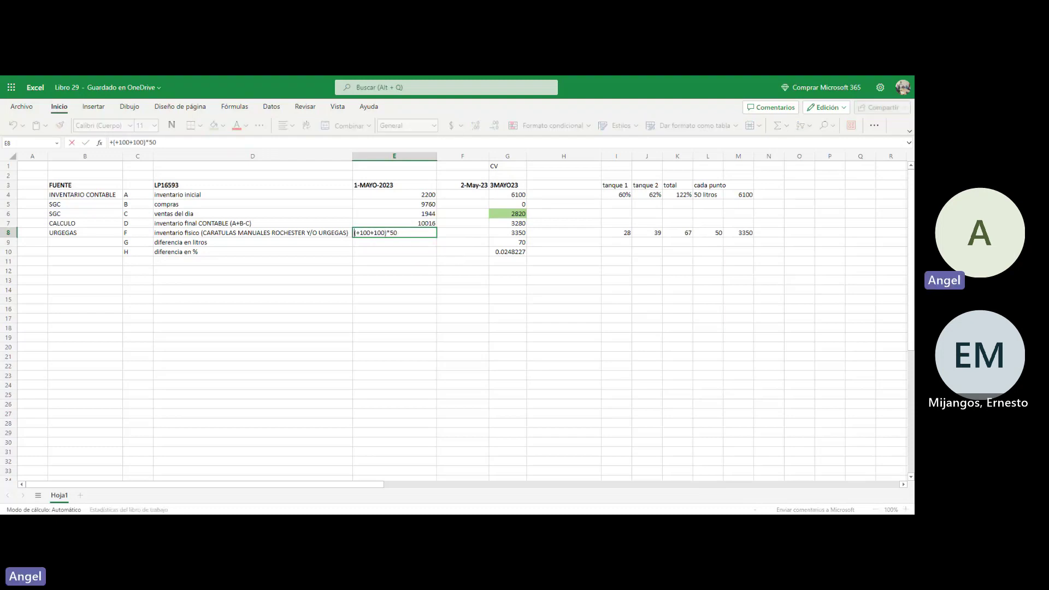
key("ctrl+Return")
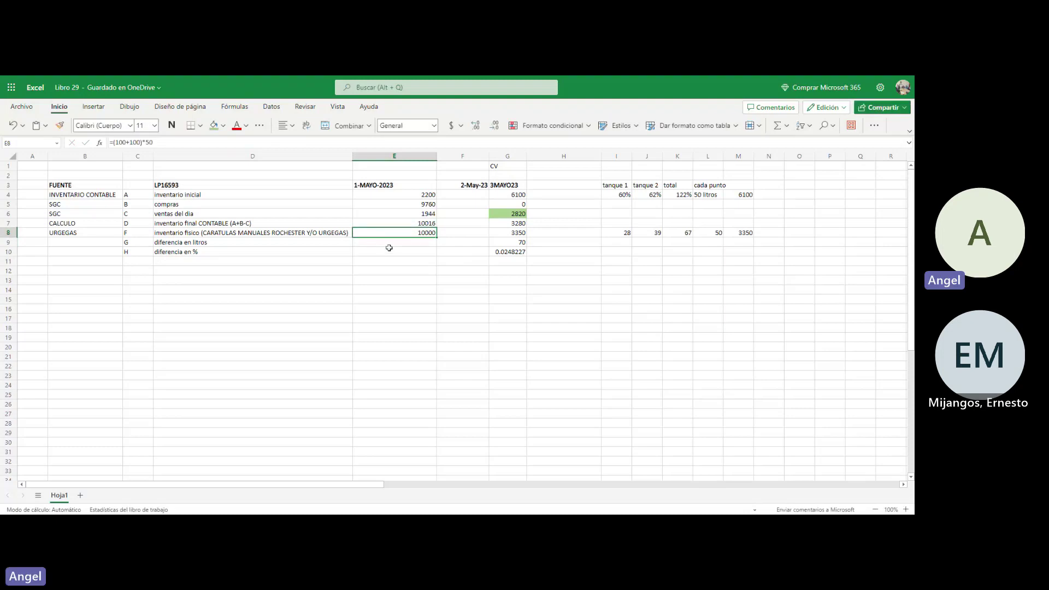
Step: Calculate the diferencia en litros for 1-MAYO-2023 in E9 with the formula +E8-E7
left_click(396, 241)
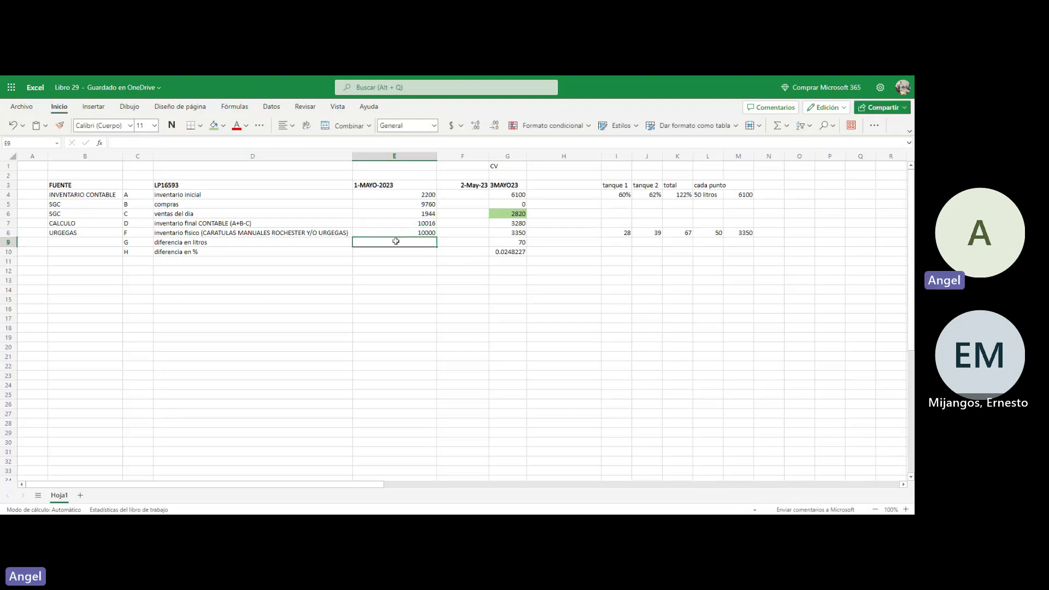
type("+")
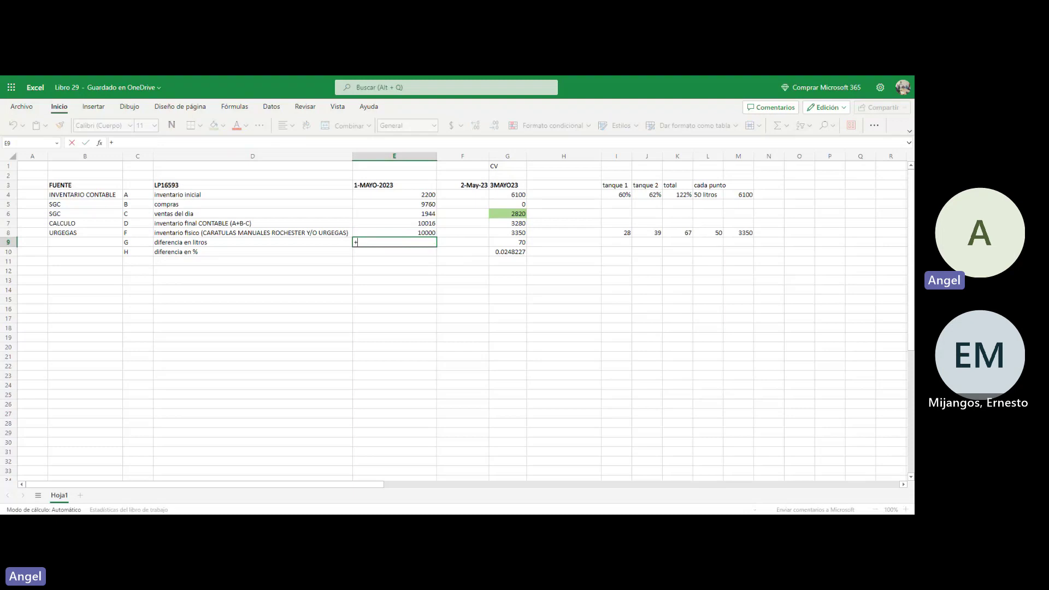
left_click(419, 231)
type("-")
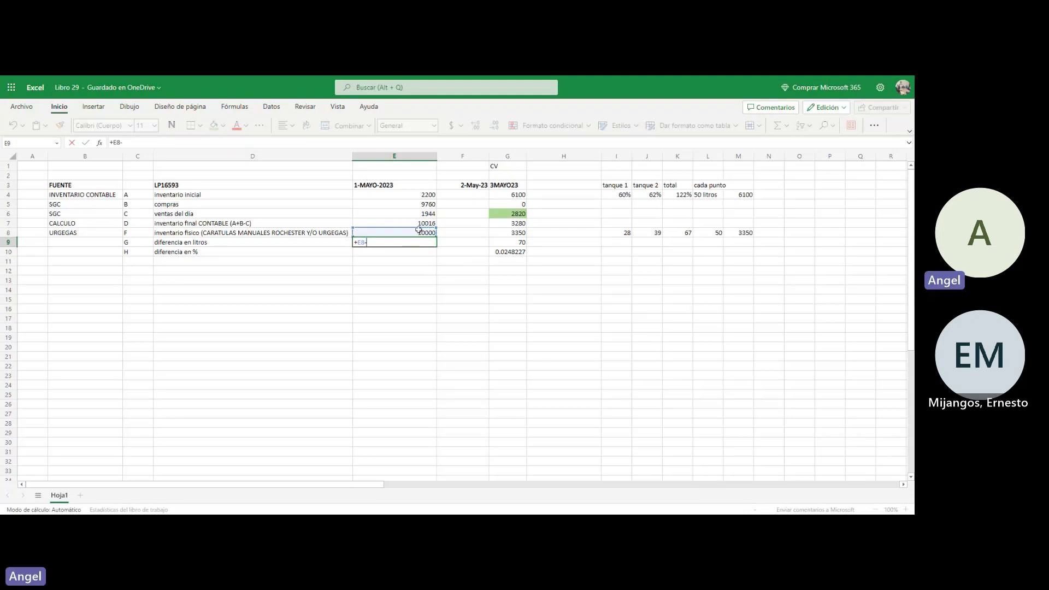
left_click(421, 223)
key("Return")
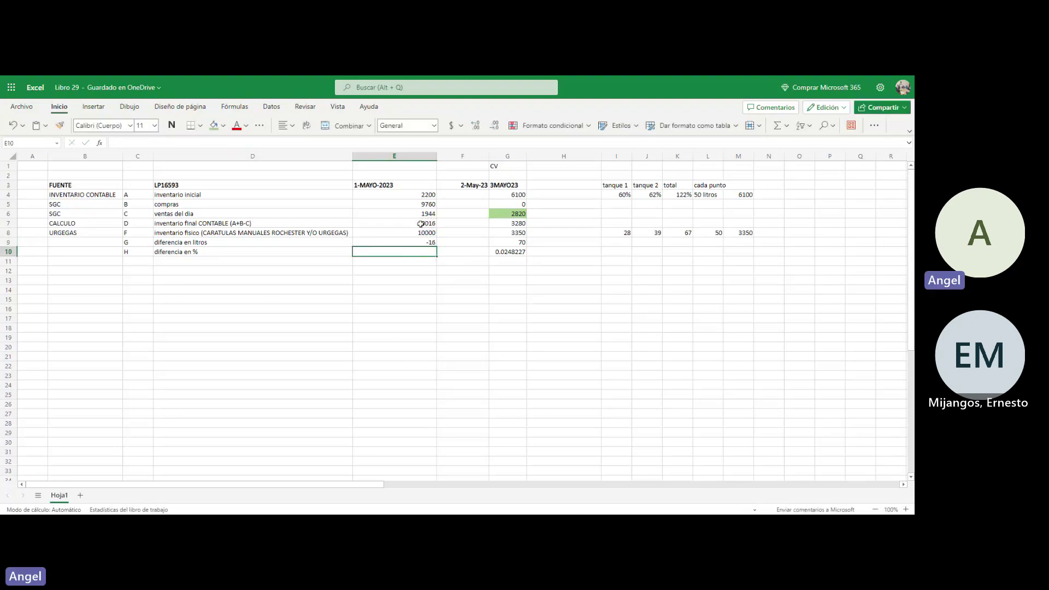
Step: Calculate the diferencia en % for 1-MAYO-2023 in E10 with the formula +E9/E6
type("+")
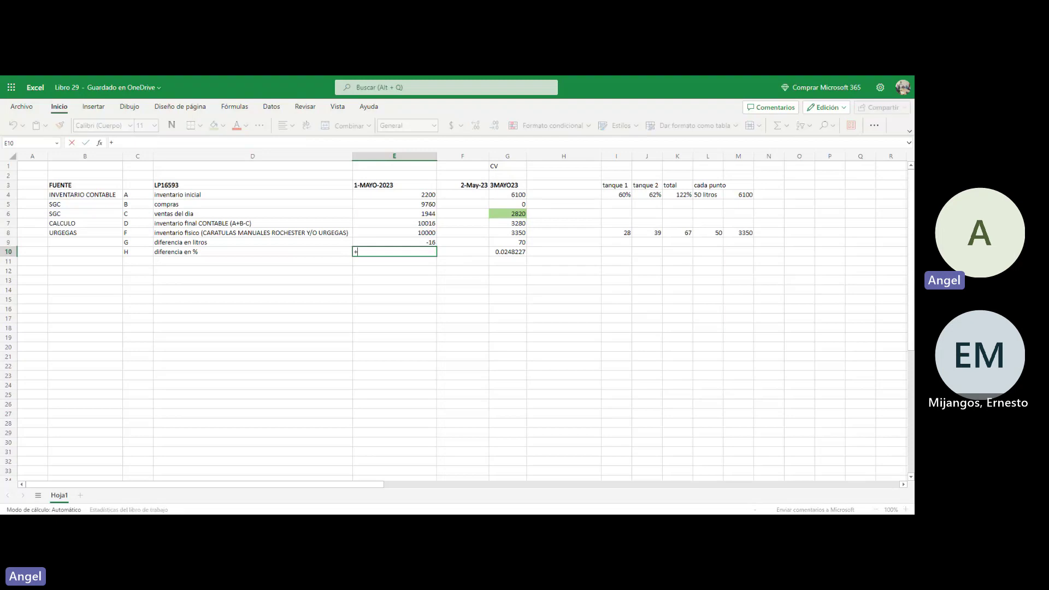
left_click(416, 241)
type("/")
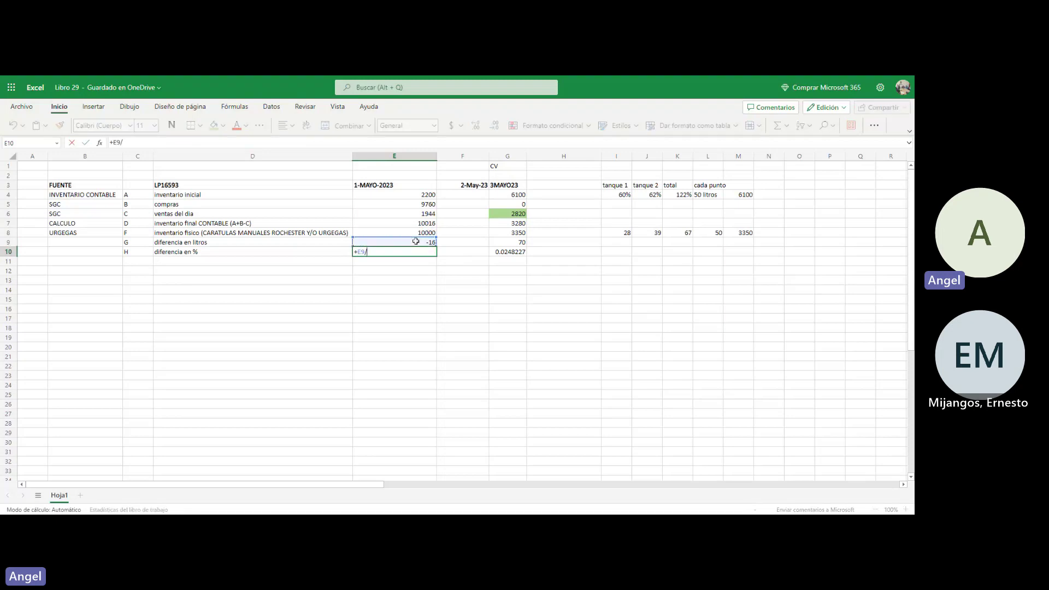
left_click(427, 215)
key("ctrl+Return")
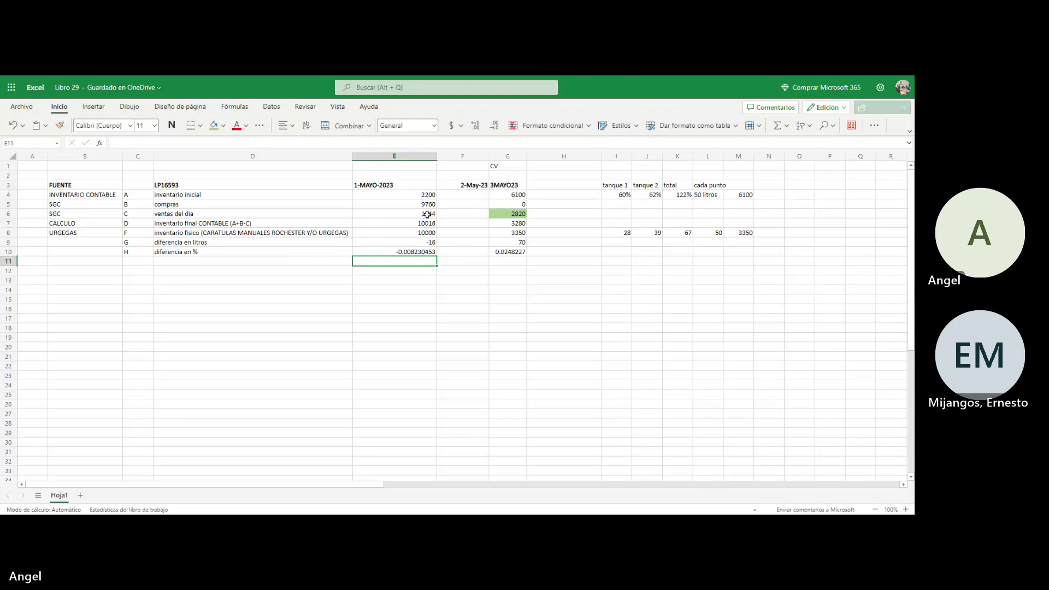
Step: Add row I in row 11 with the label CUMPLE ANEXO 30, 31 Y 32 and the value SI for 1-MAYO-2023
double_click(146, 261)
type("I")
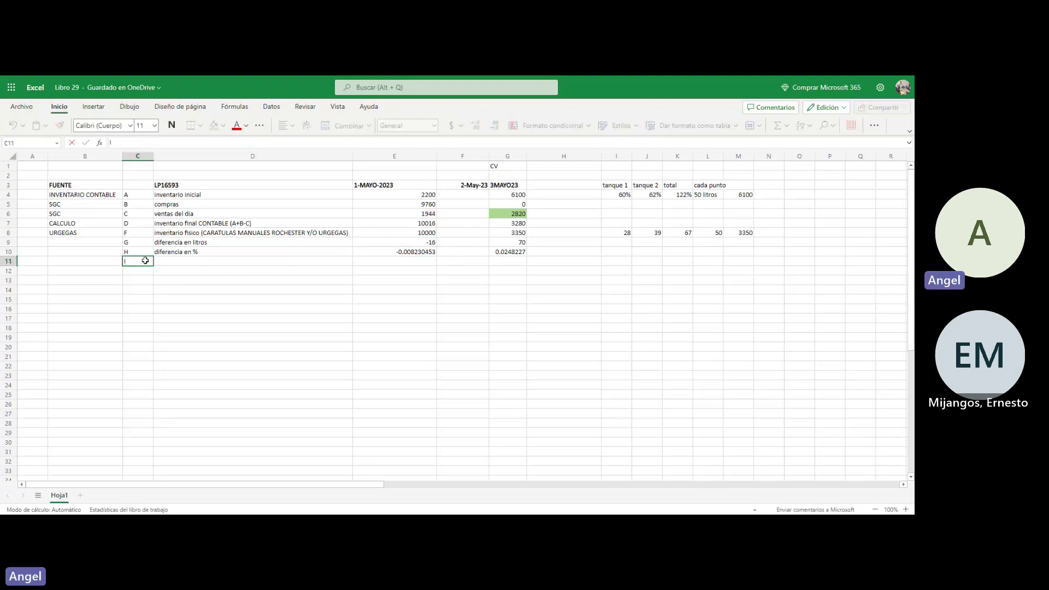
key("Tab")
type("CUMP")
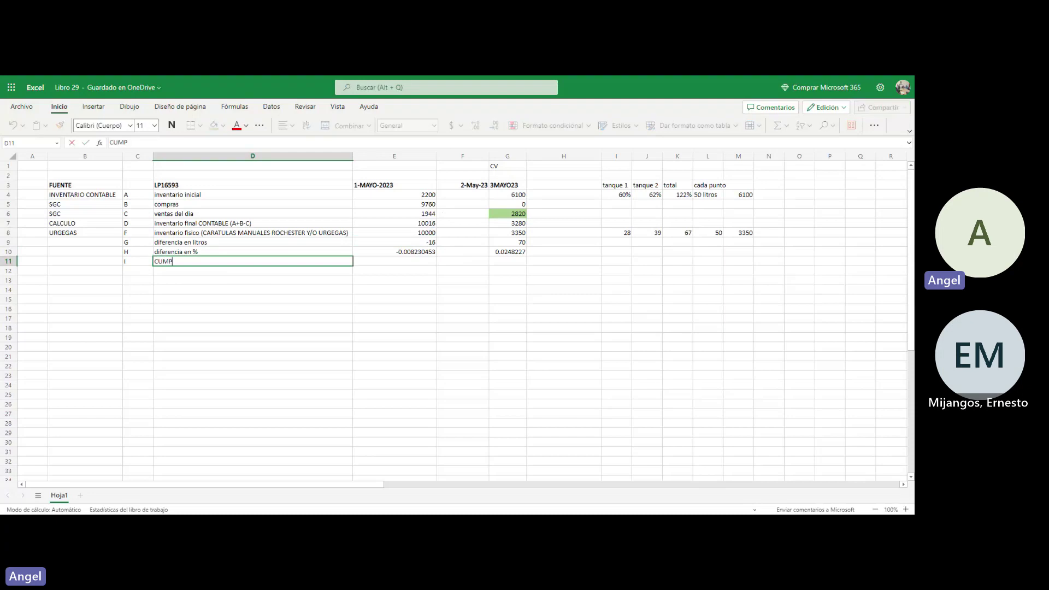
type("LE ANEXO")
key("BackSpace")
key("BackSpace")
key("BackSpace")
type("EXO 30, 31 Y 32")
key("Tab")
type("SI")
key("Return")
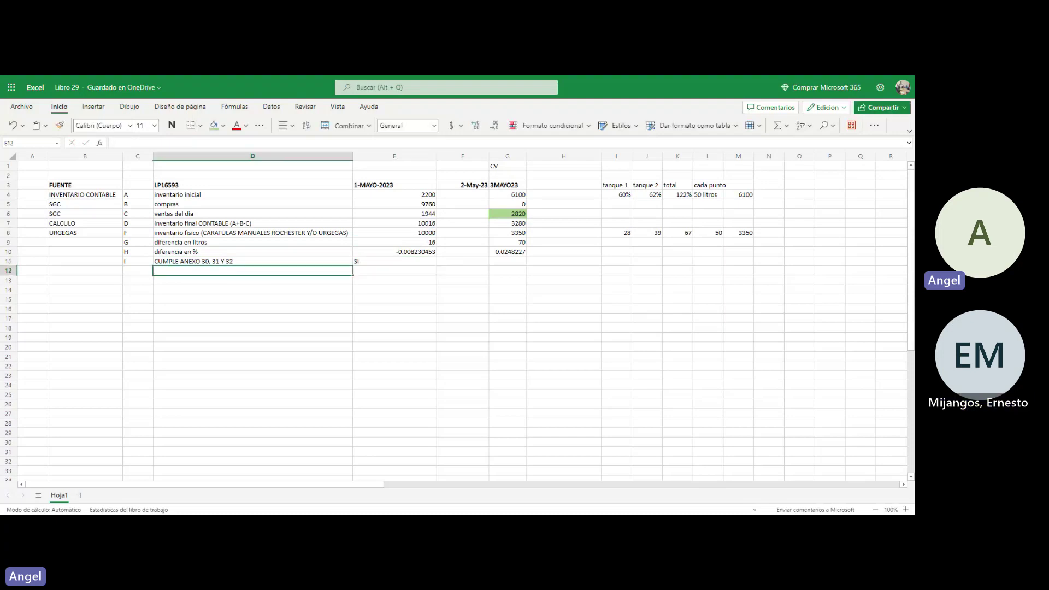
Step: Add row J in row 12 with the label SI CUMPLE ENVIAR ARCHIVO JSON (XML Y PDF)
key("Left")
type("J")
key("Tab")
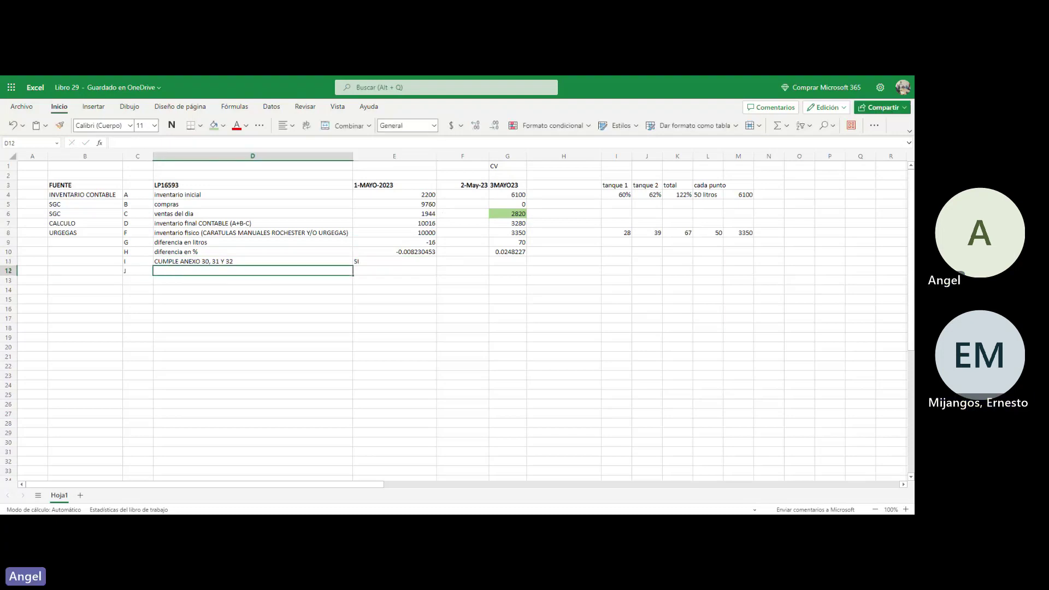
type("SI CUMPLE ENVIA")
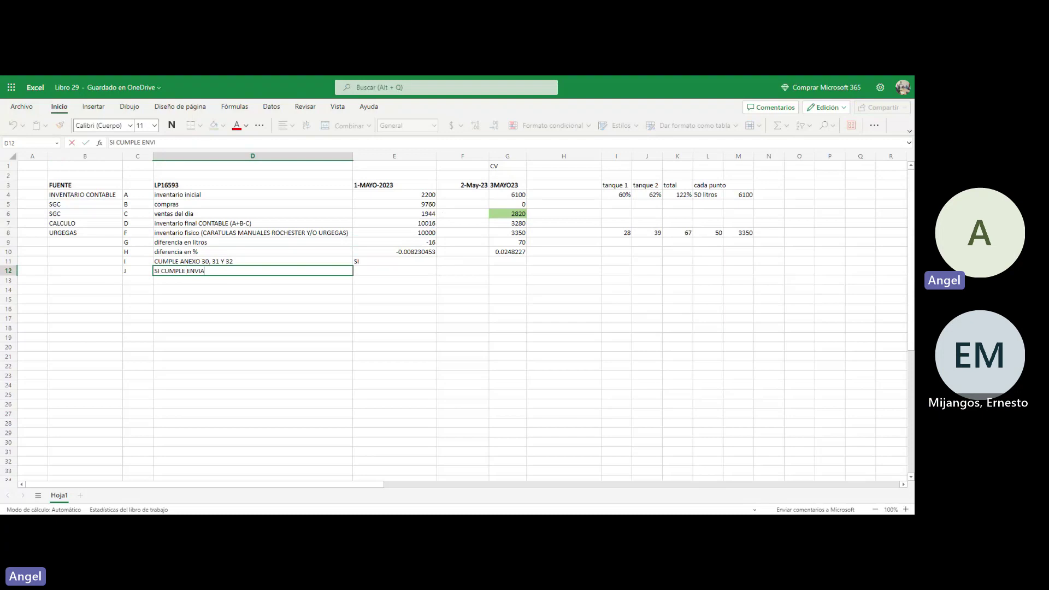
type("R ARCH9IV")
key("BackSpace")
key("BackSpace")
type("IVO JSON (XML Y PD")
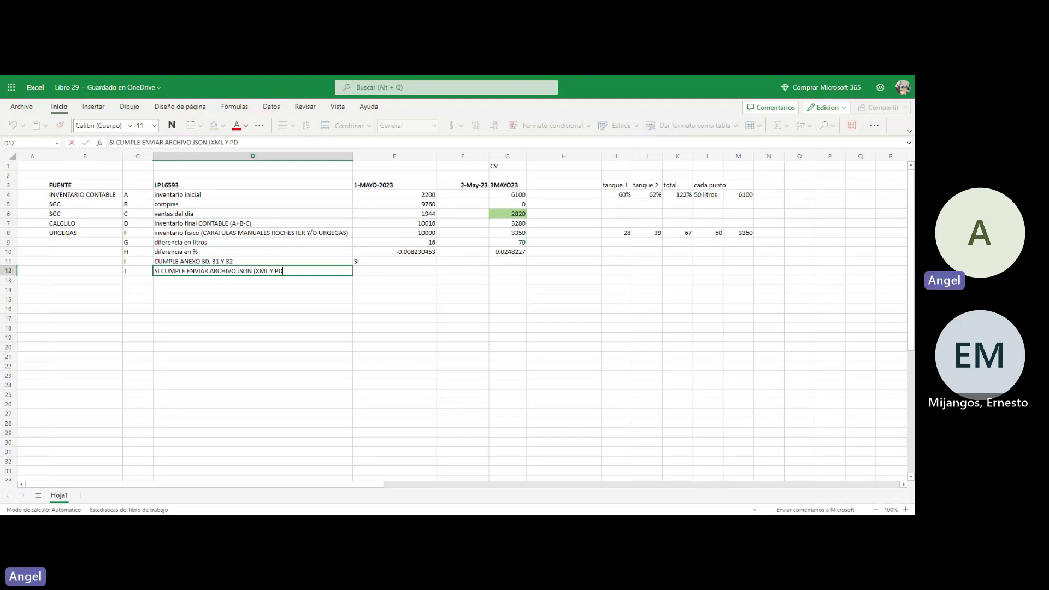
type("F")
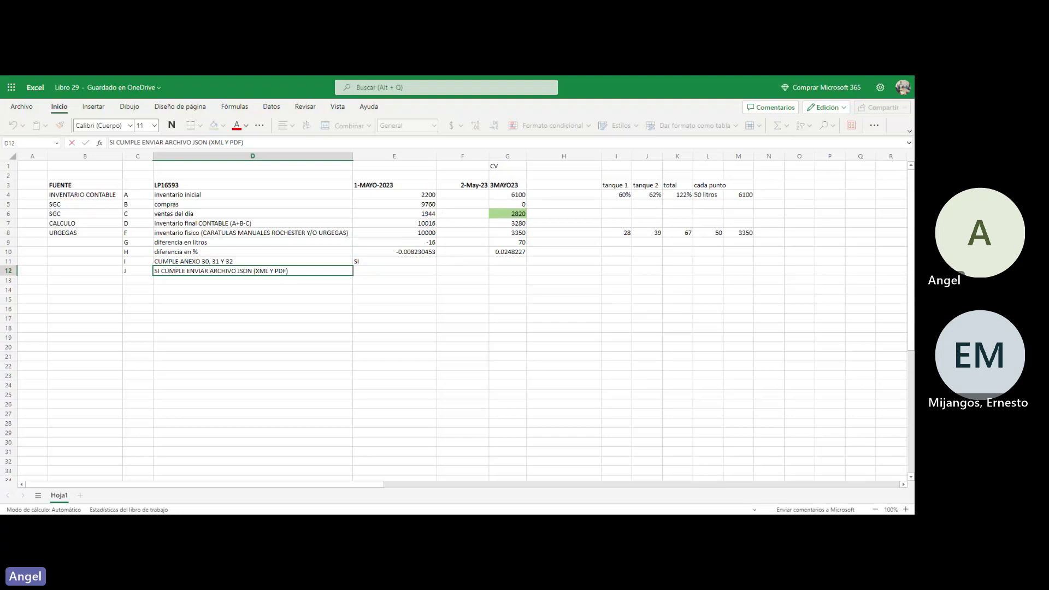
type(")")
key("Return")
key("Up")
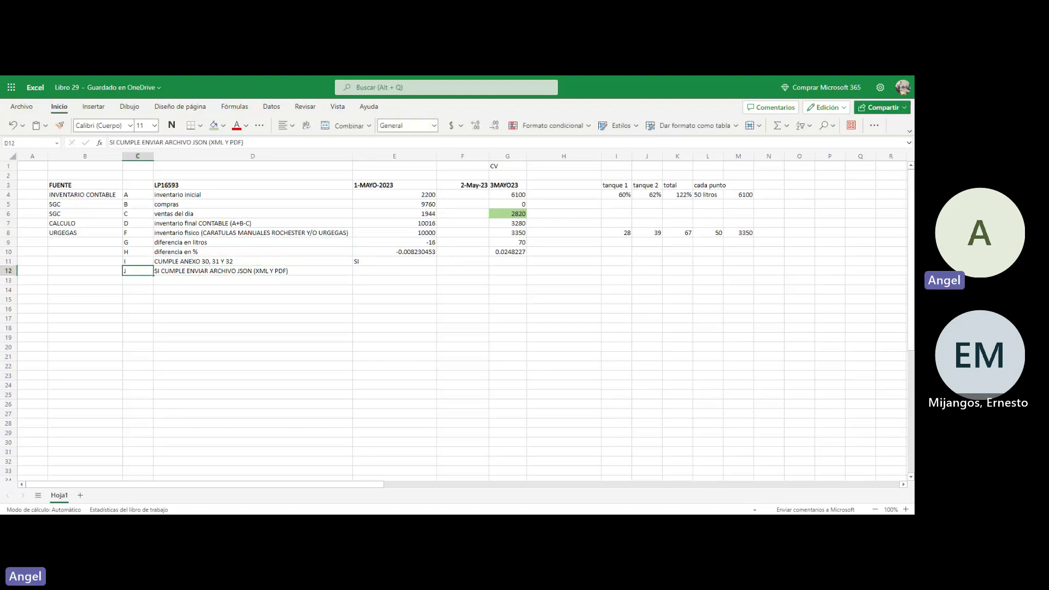
Step: Append the formula note (+F-D) to the diferencia en litros label in D9
left_click(84, 261)
key("Up")
key("Up")
key("Up")
key("Down")
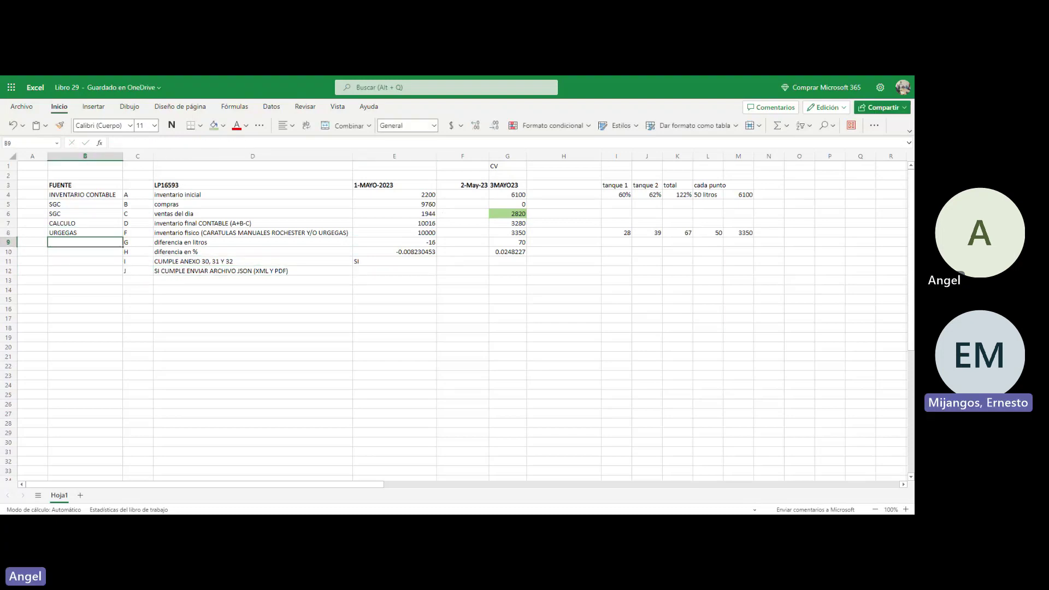
left_click(385, 242)
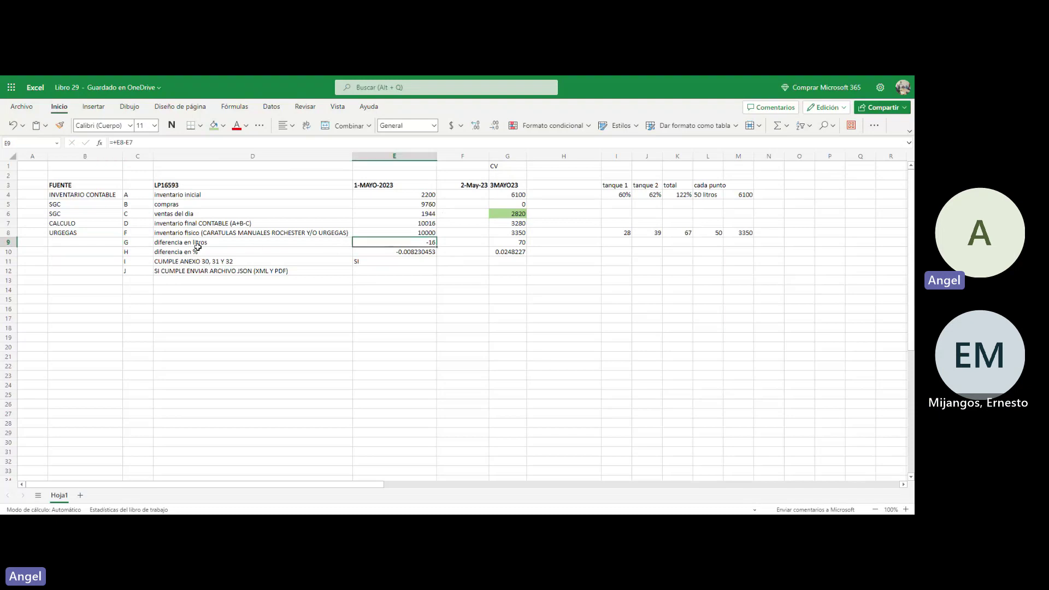
left_click(97, 243)
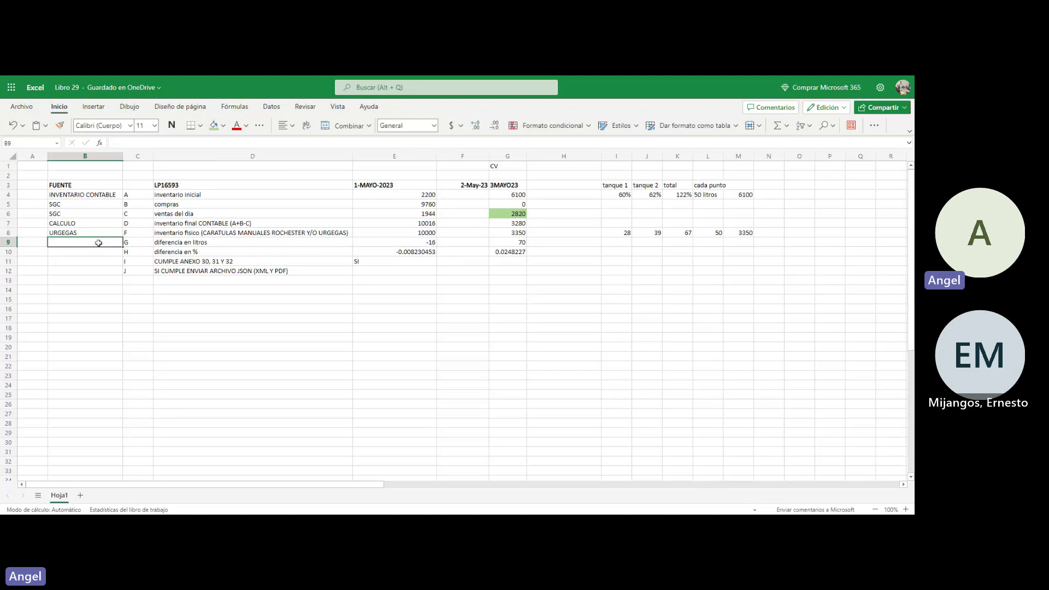
left_click(180, 244)
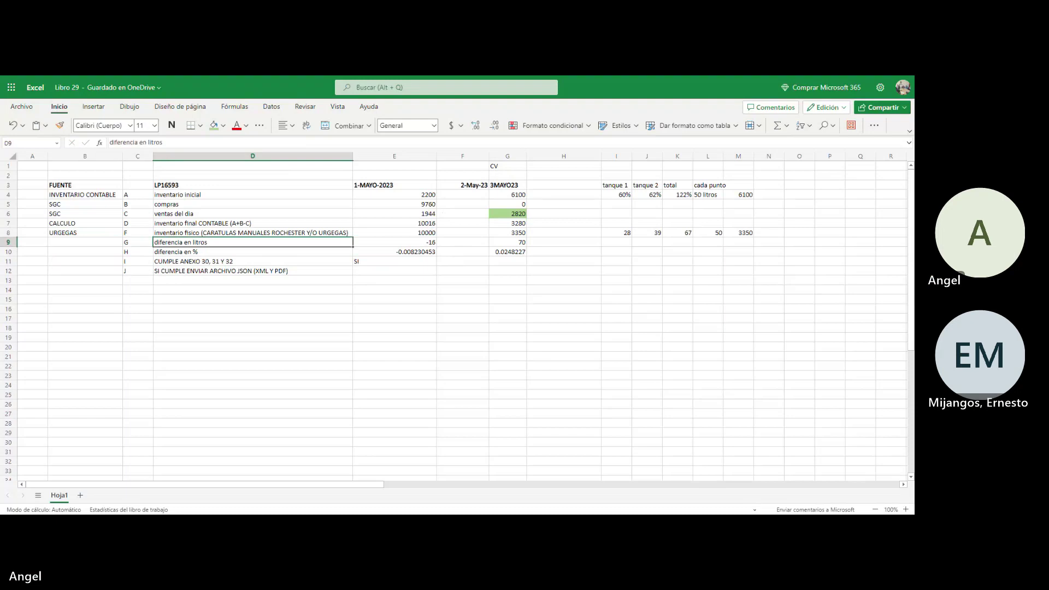
key("F2")
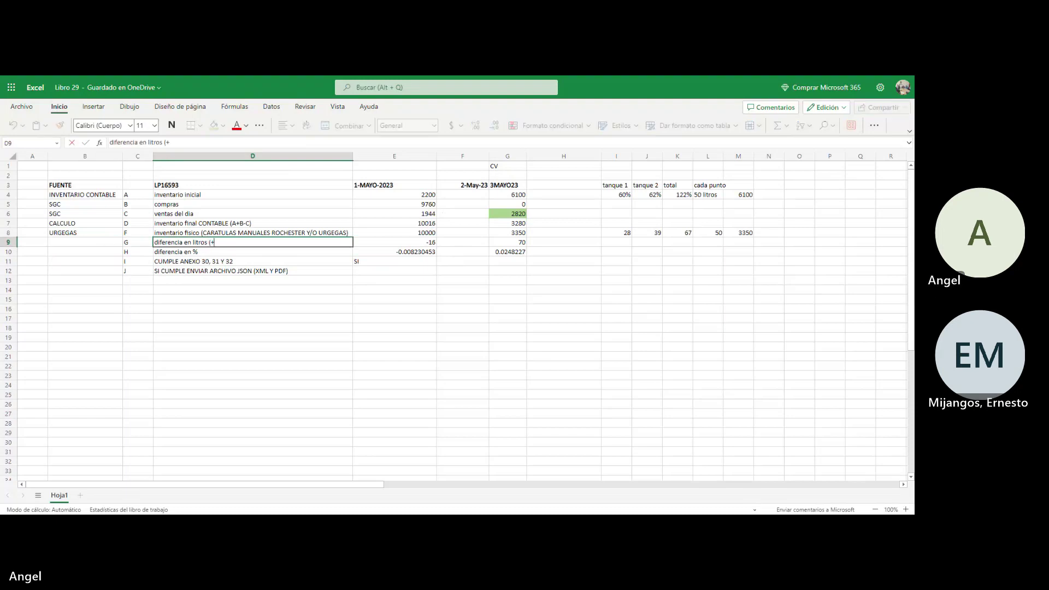
type("F")
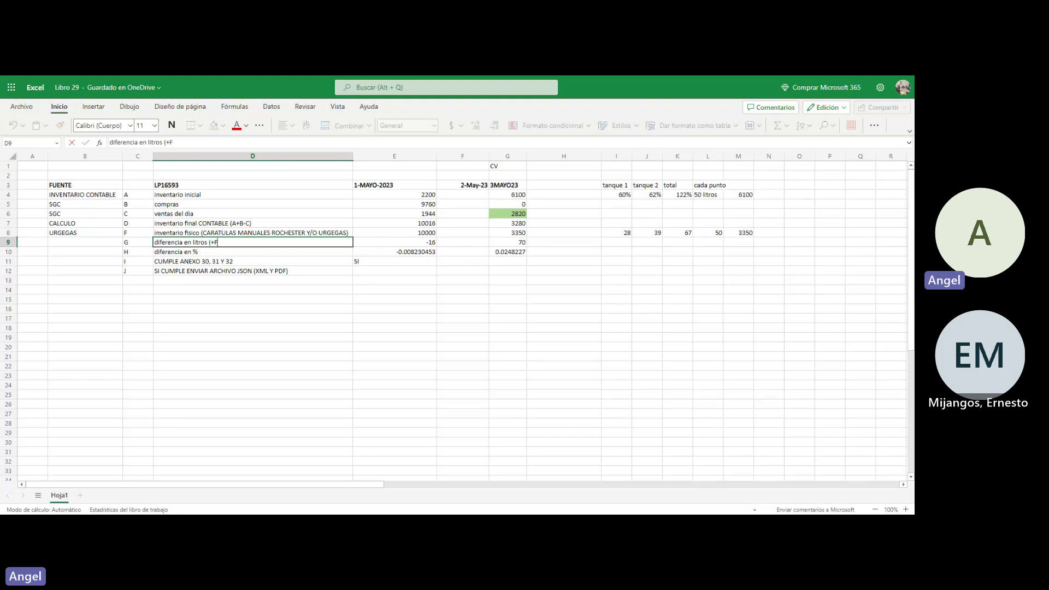
type("-D)")
key("Return")
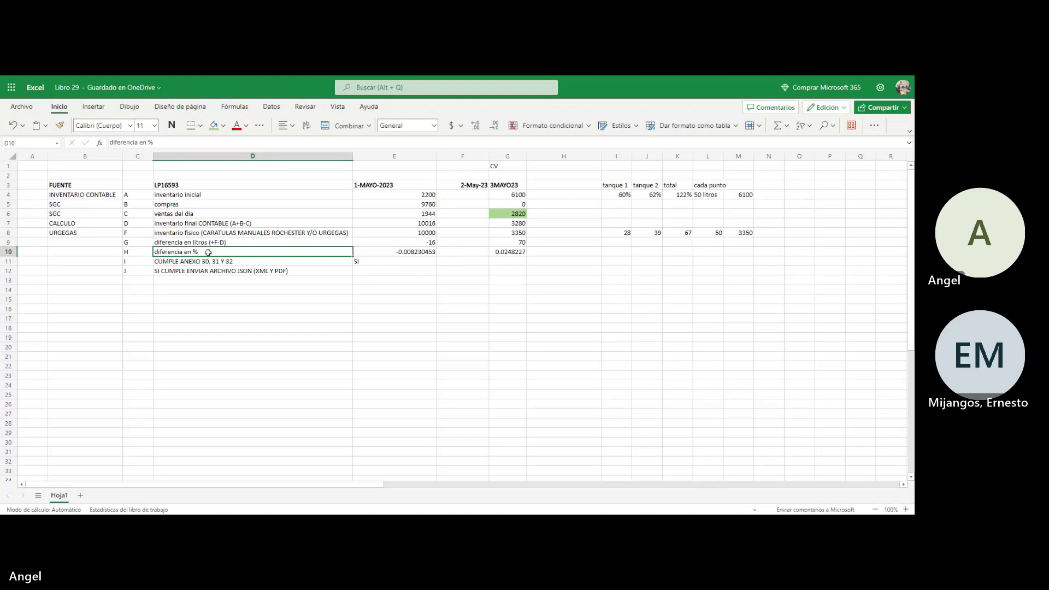
Step: Append the formula note (+G/C) to the diferencia en % label in D10
double_click(208, 252)
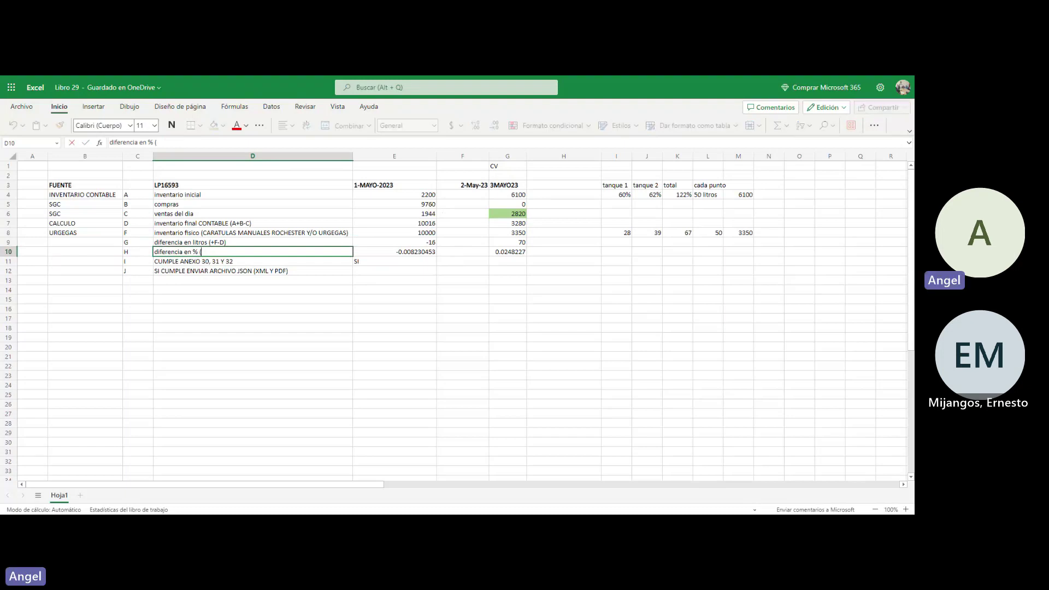
type("(+G")
type("/")
type("C")
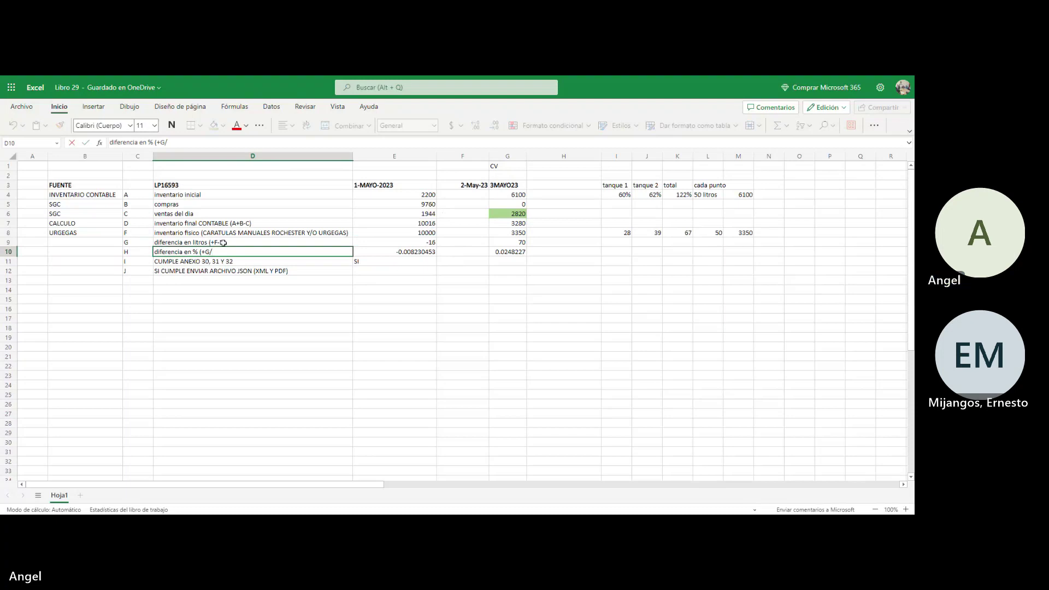
key("Return")
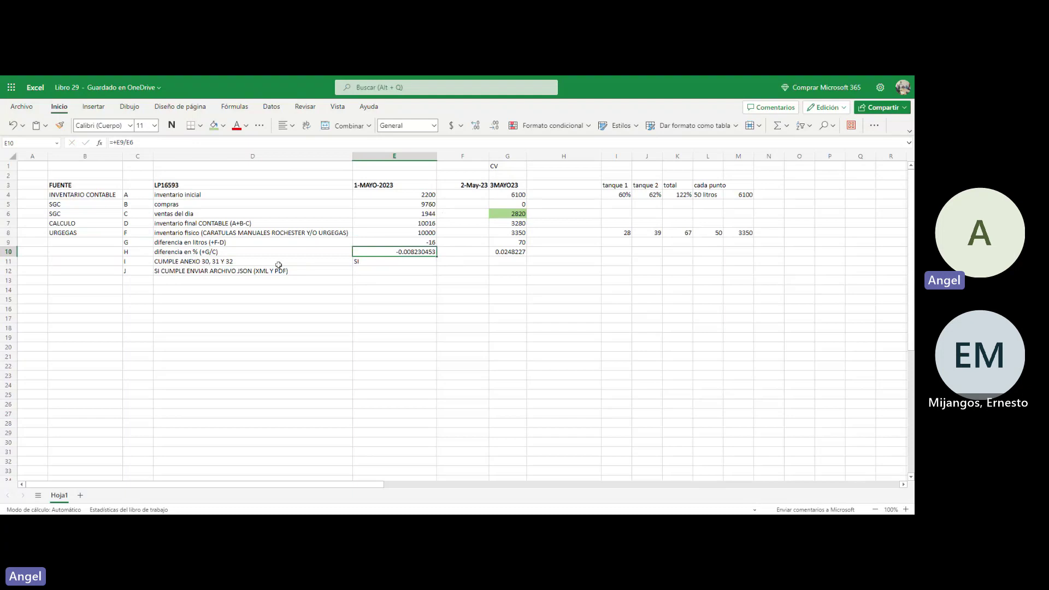
Step: Extend the label in D11 with the tolerance and question mark so it reads CUMPLE ANEXO 30, 31 Y 32 (+/- 1%) ?
double_click(242, 261)
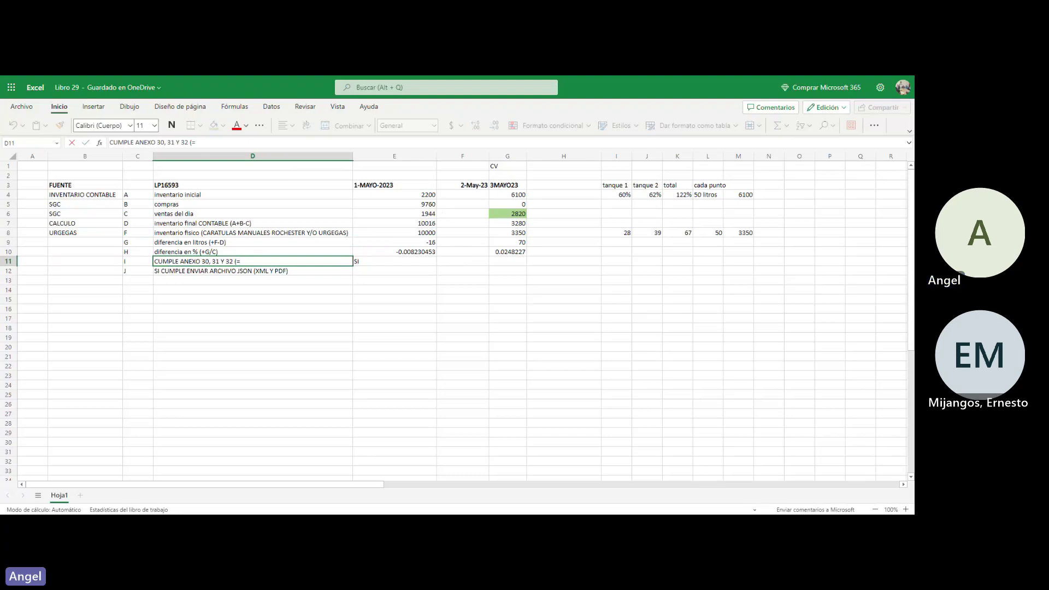
key("BackSpace")
type("+/")
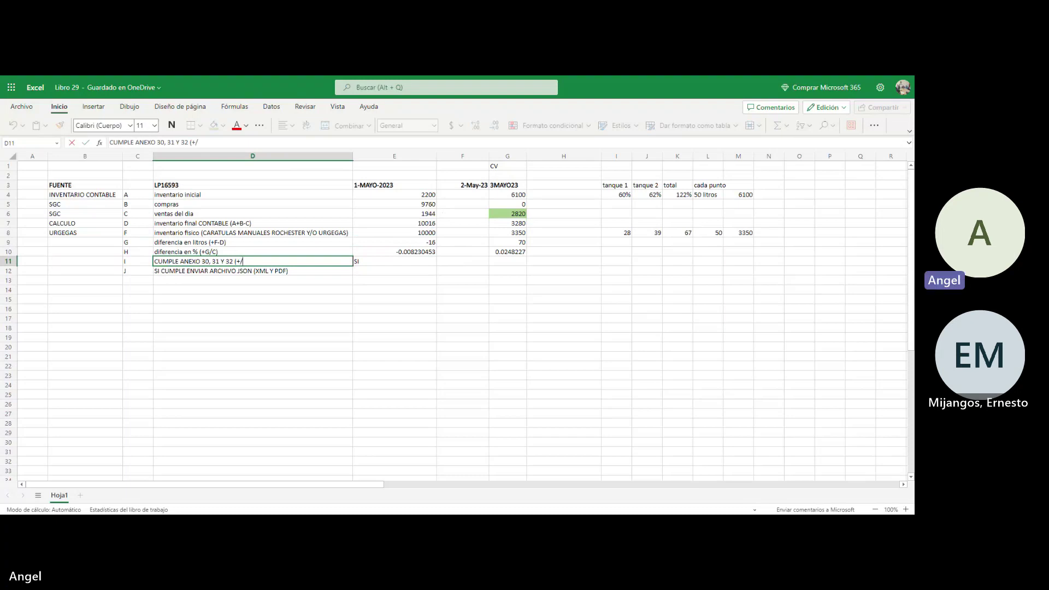
type("- 1%")
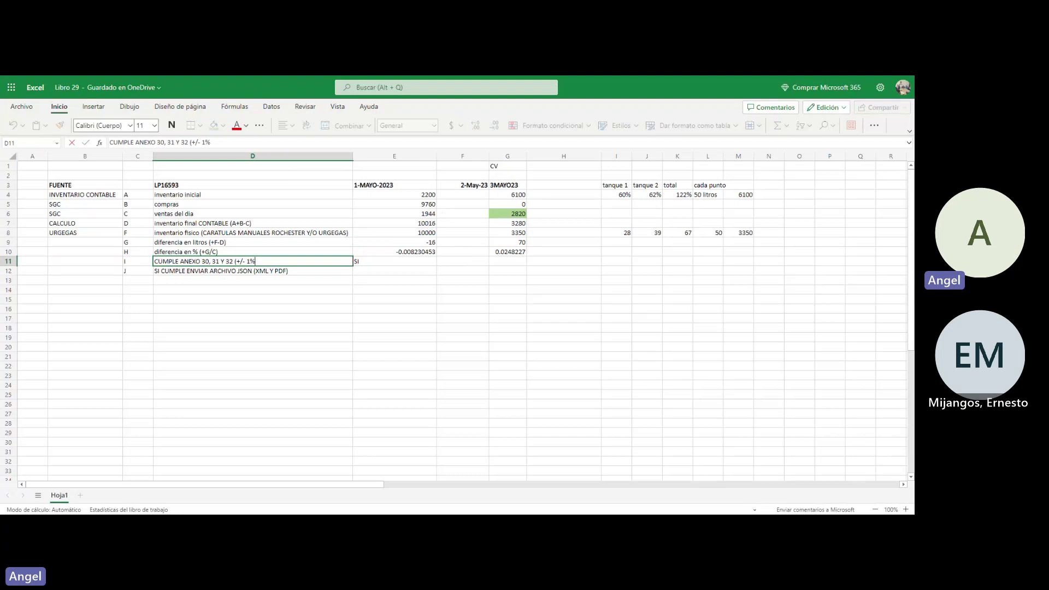
type(") ?")
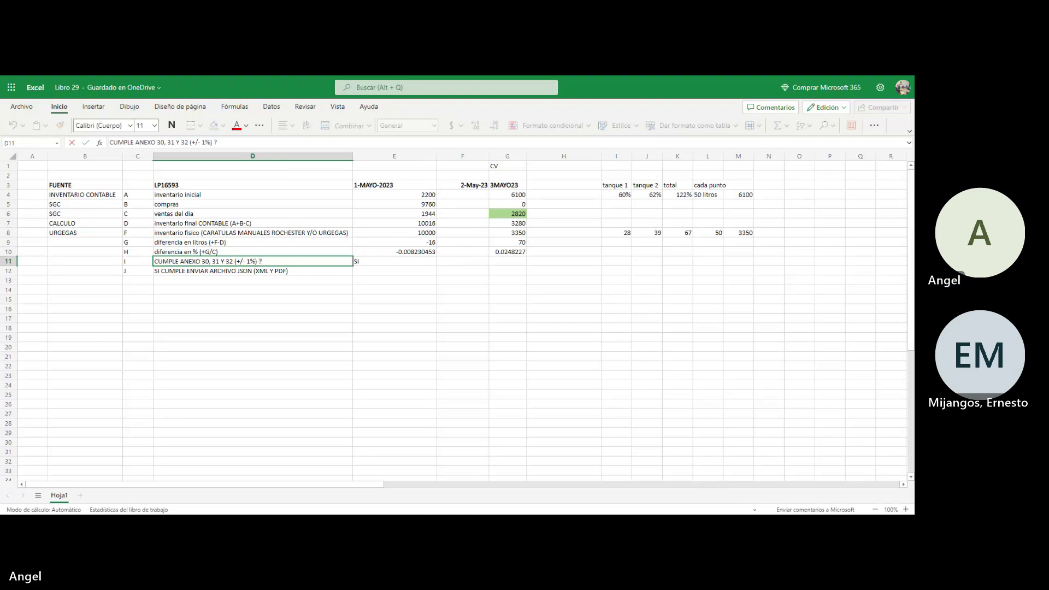
key("Return")
left_click(395, 271)
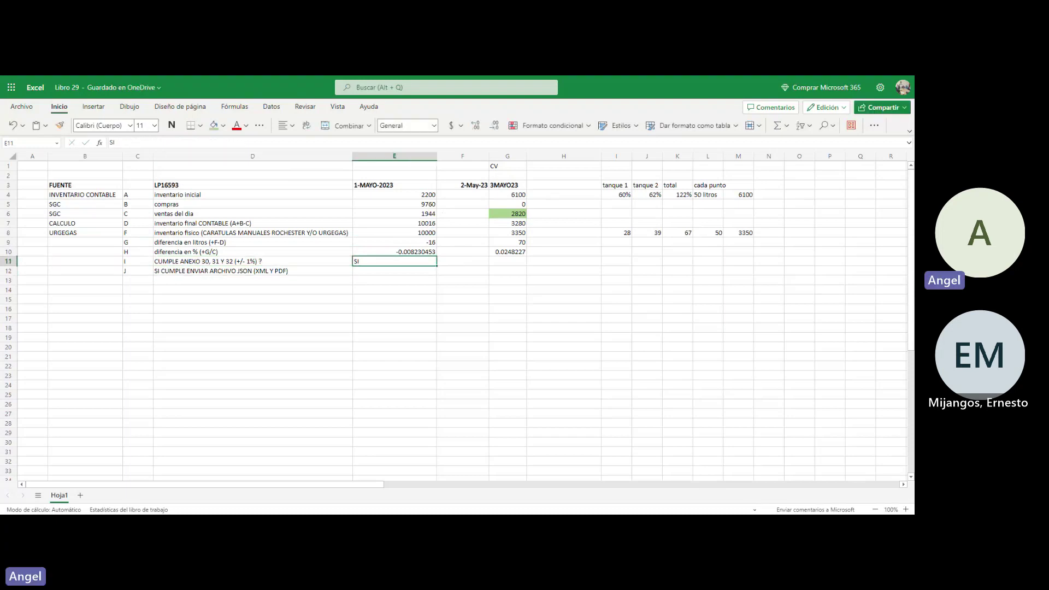
Step: Replace the text in D12 with SI ES SI ENVIAR FILE JSON, SI ES NO, SE TIENEN 72 HRS PARA CORREGIR DESVIACION
left_click(252, 271)
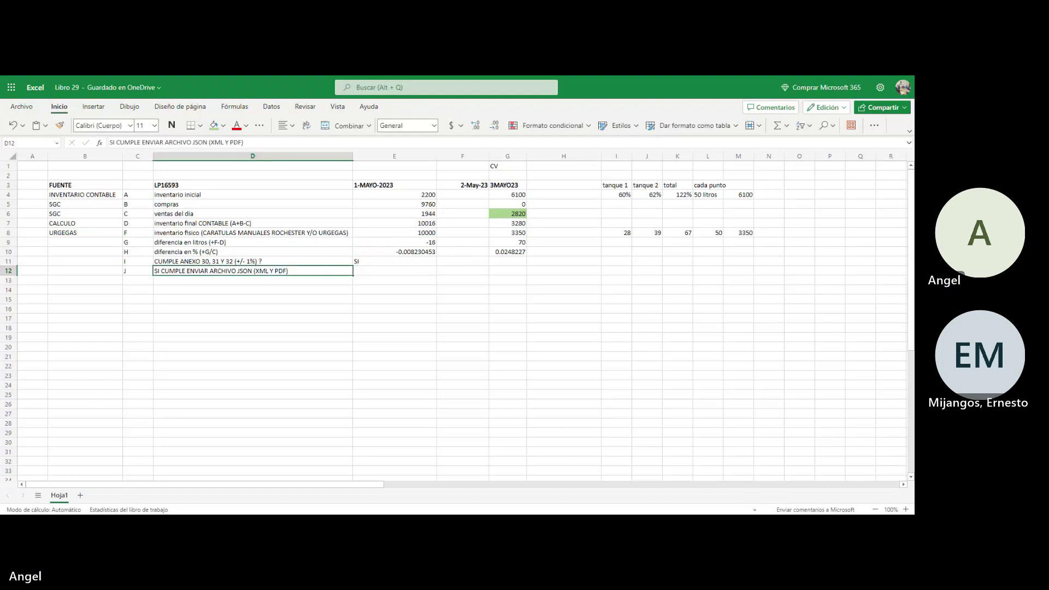
type("SI ES SI ENVIAR")
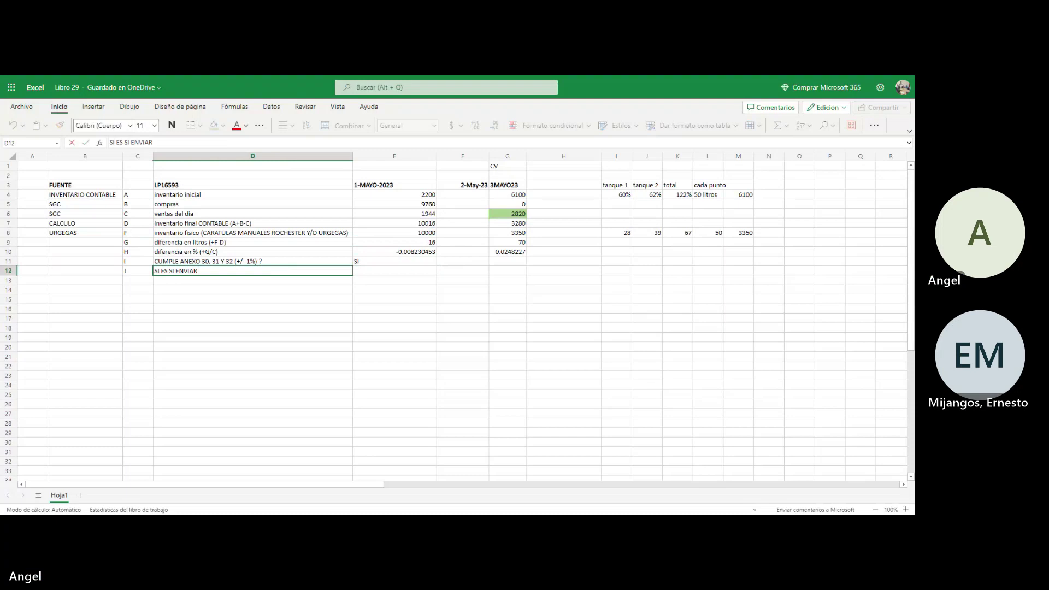
type(" FILE SJH")
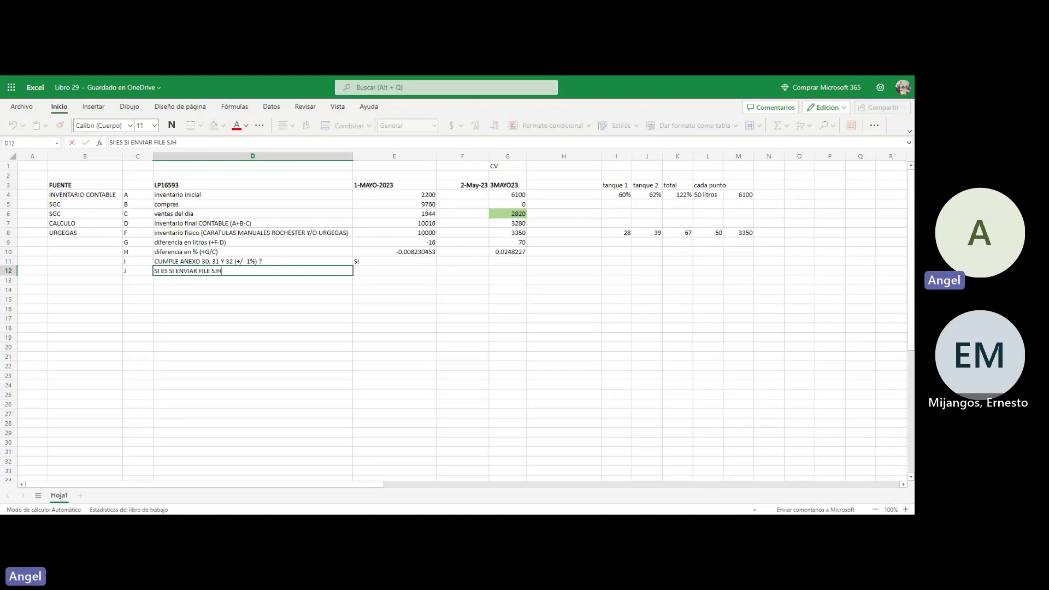
key("BackSpace")
key("BackSpace")
key("BackSpace")
type("JSON, SI ES NO, SE TIENE")
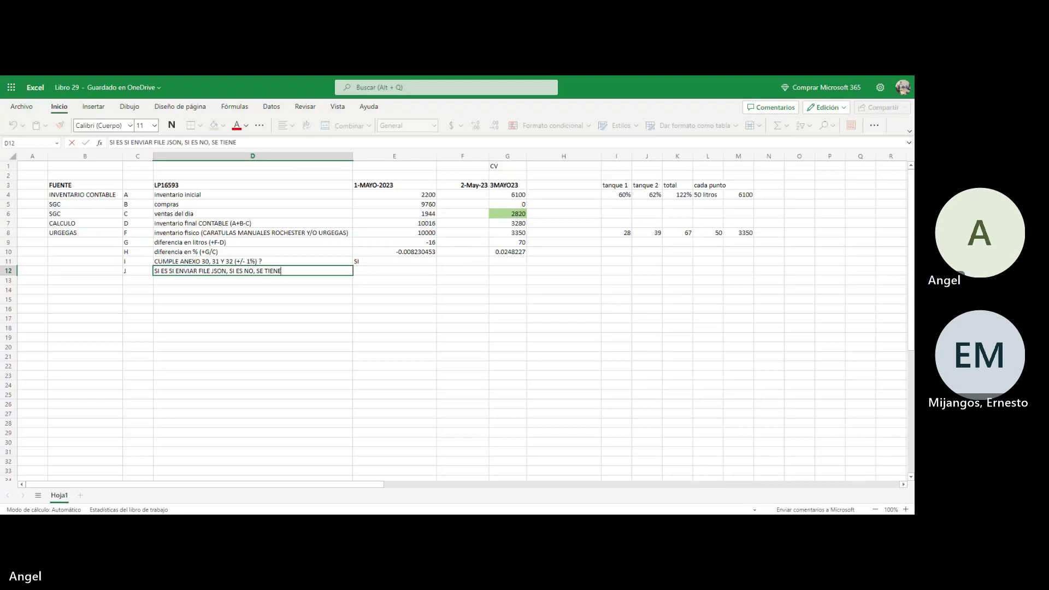
type("N")
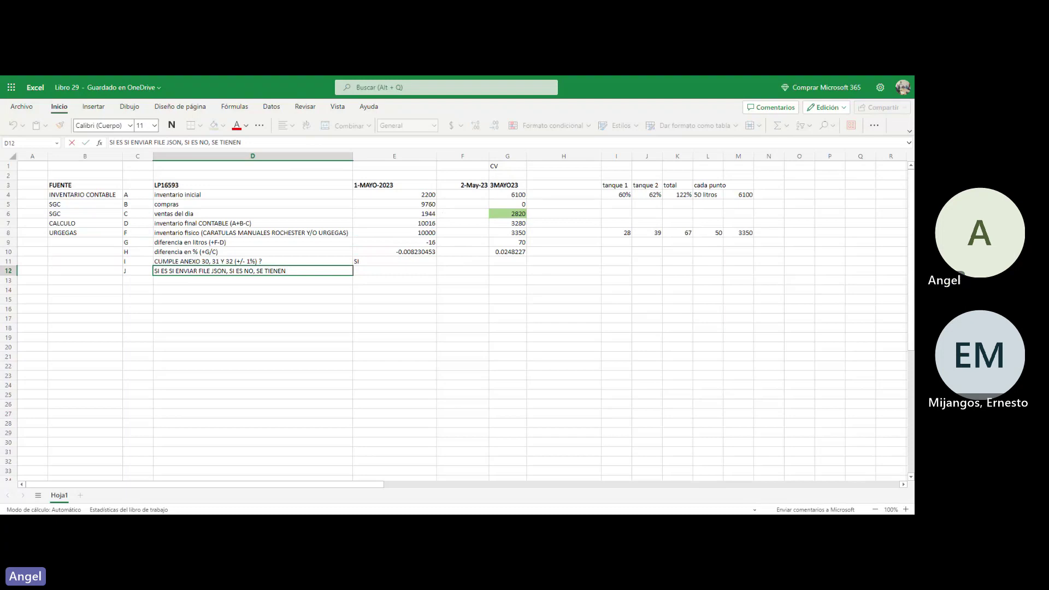
type(" 72 HRS PAR")
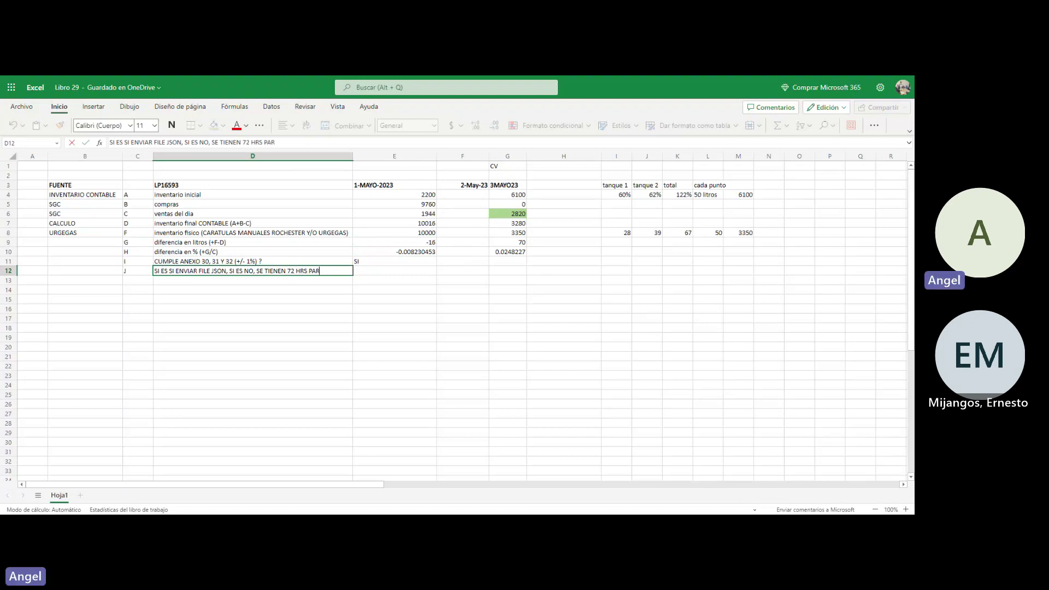
type("A CORRE")
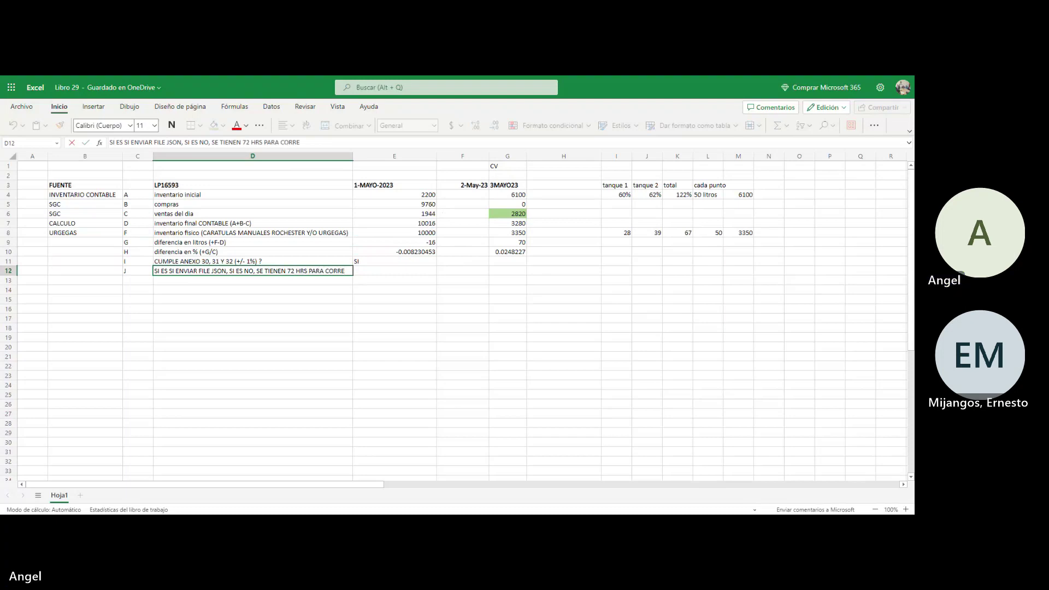
type("GIR DESVIACION.")
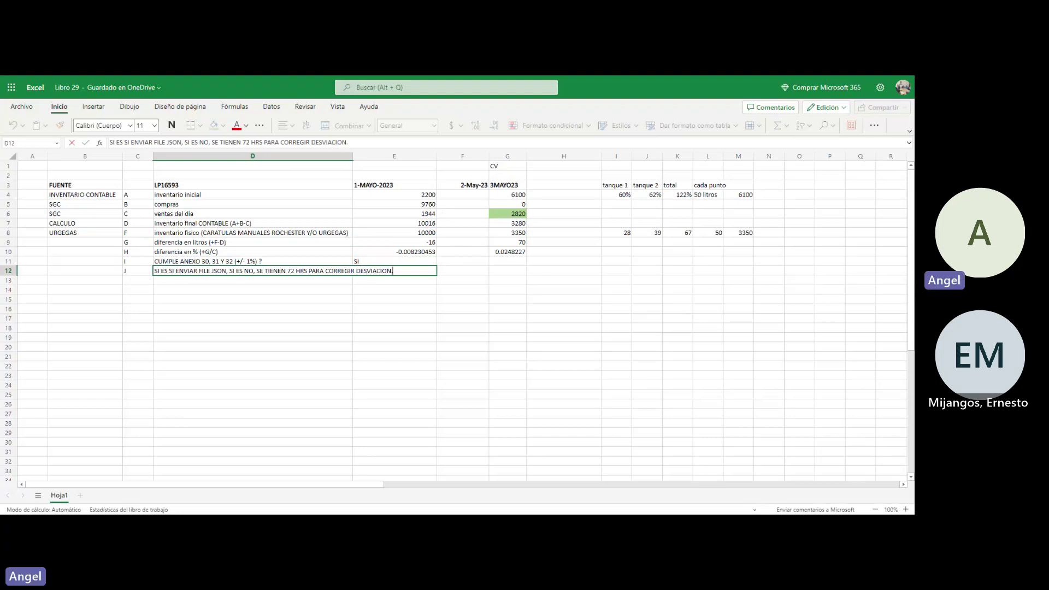
key("Return")
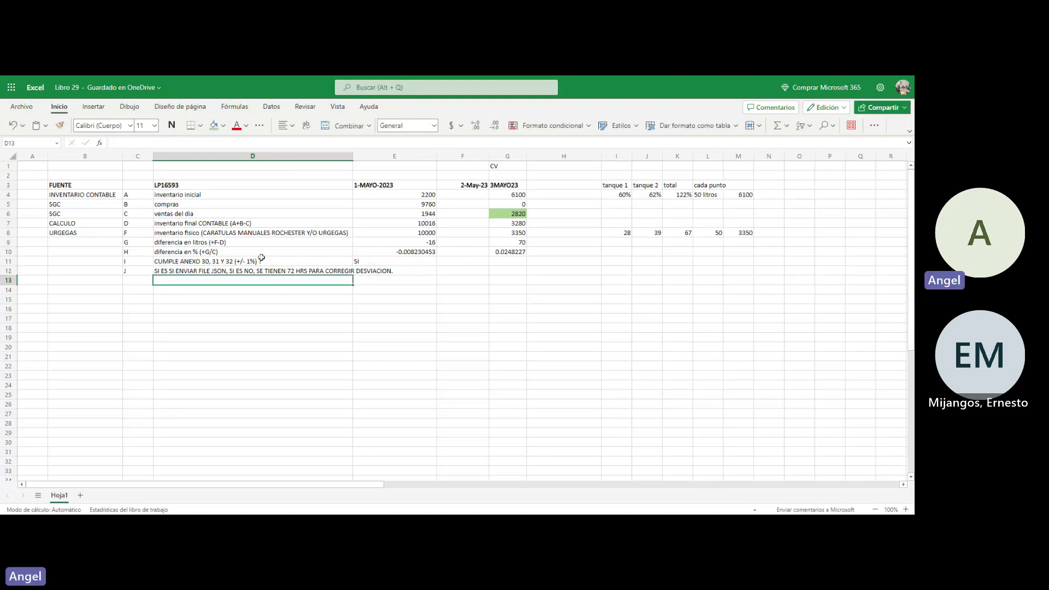
Step: Widen column D so that the whole note in D12 fits inside it
left_click_drag(353, 156, 410, 156)
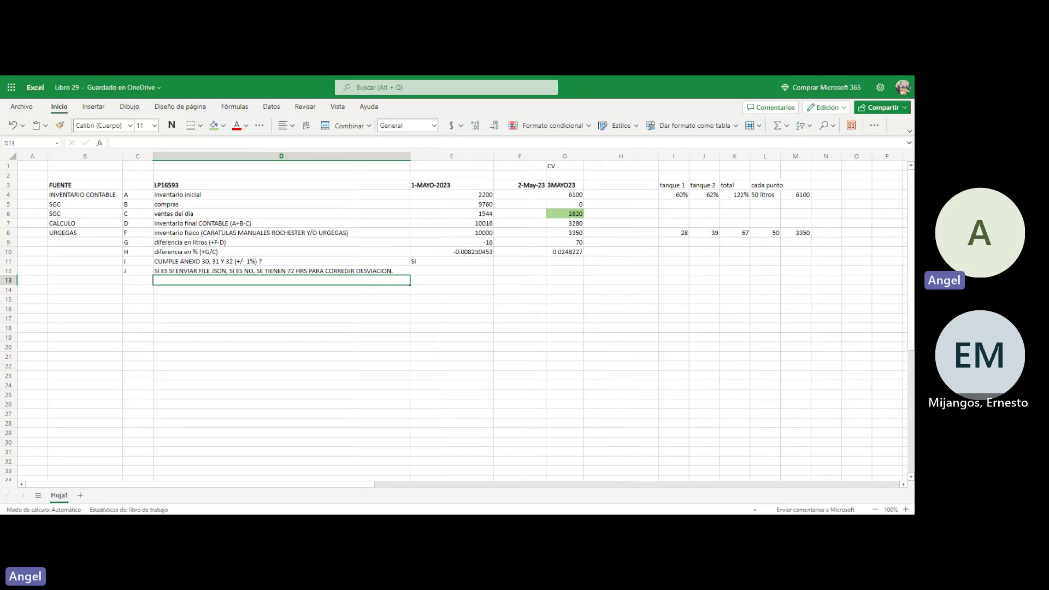
left_click(424, 273)
left_click(444, 263)
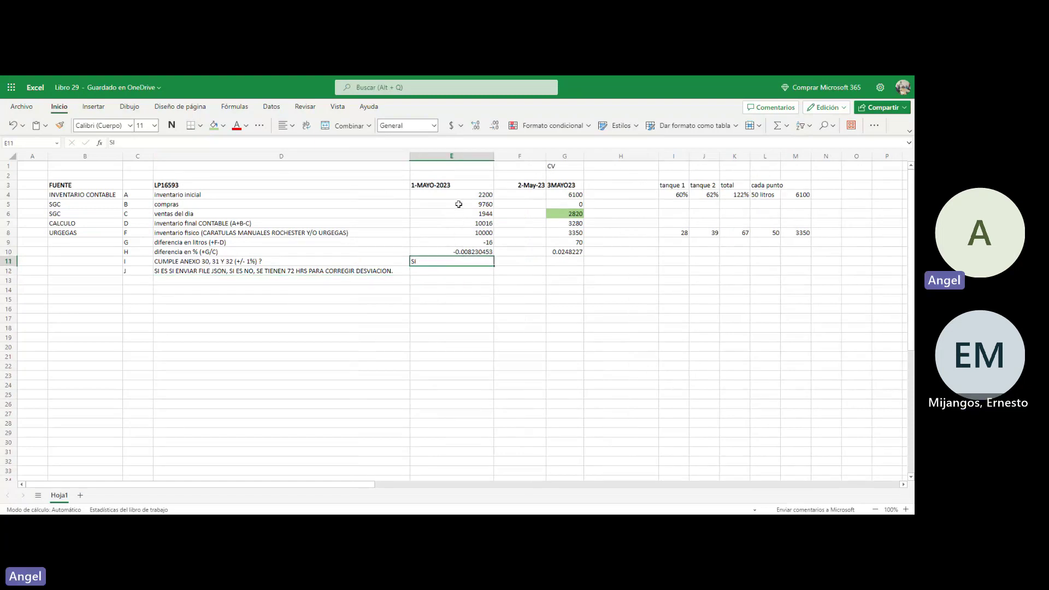
left_click(465, 252)
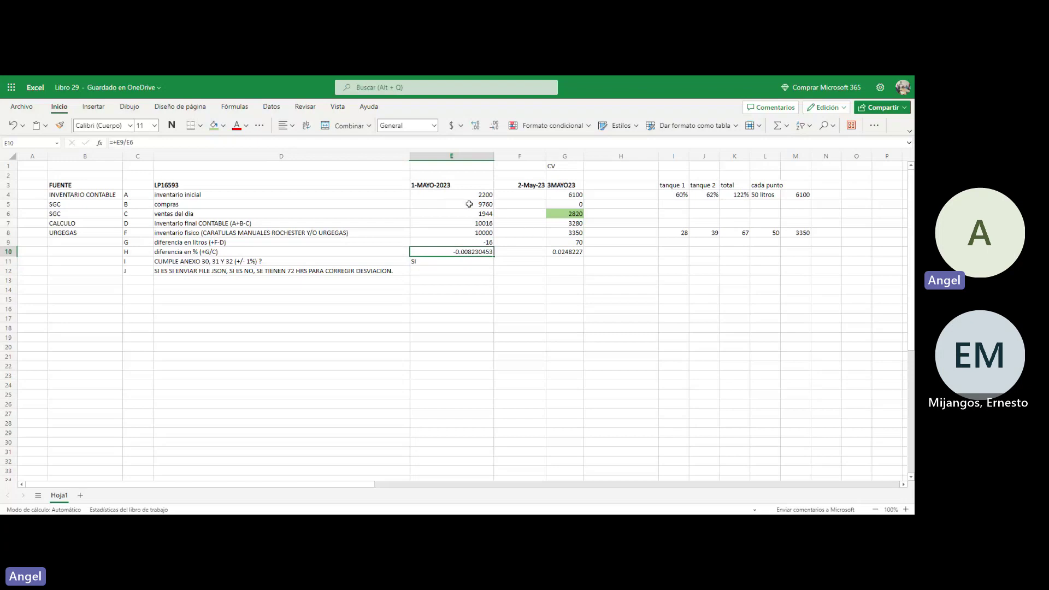
left_click(462, 126)
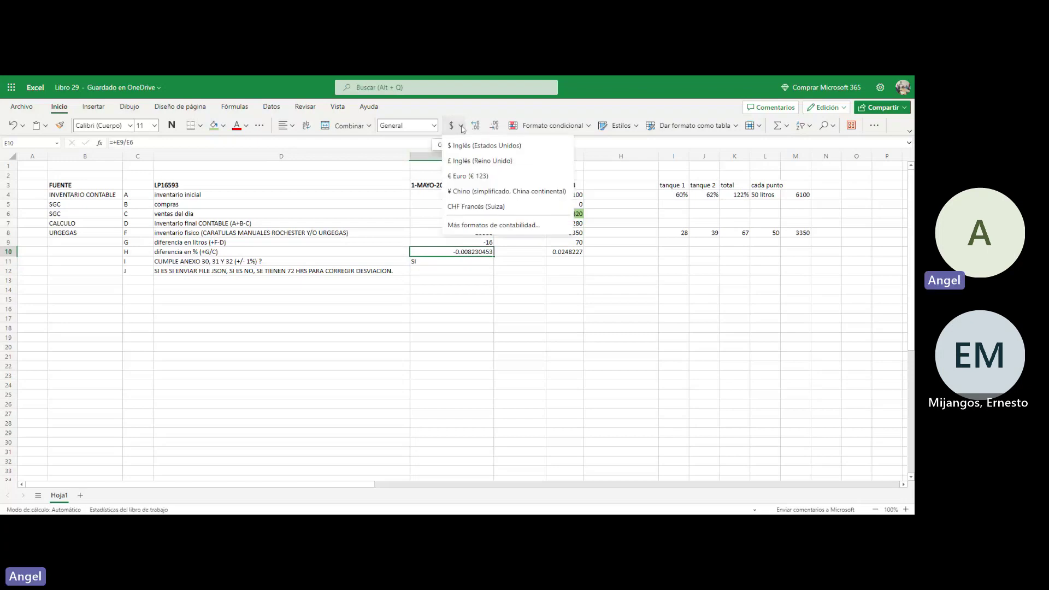
right_click(478, 252)
key("Escape")
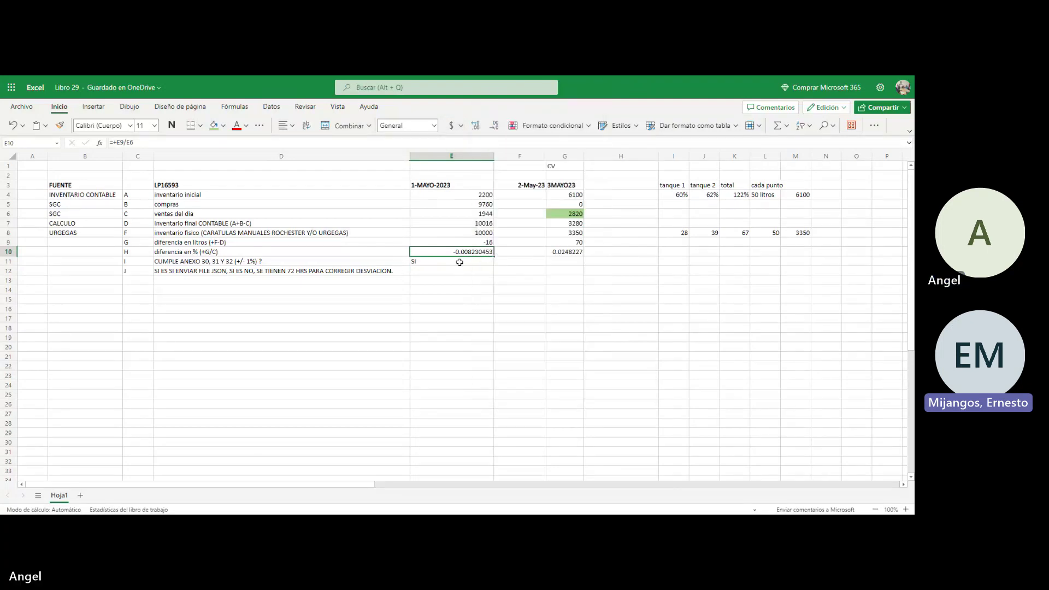
left_click(472, 242)
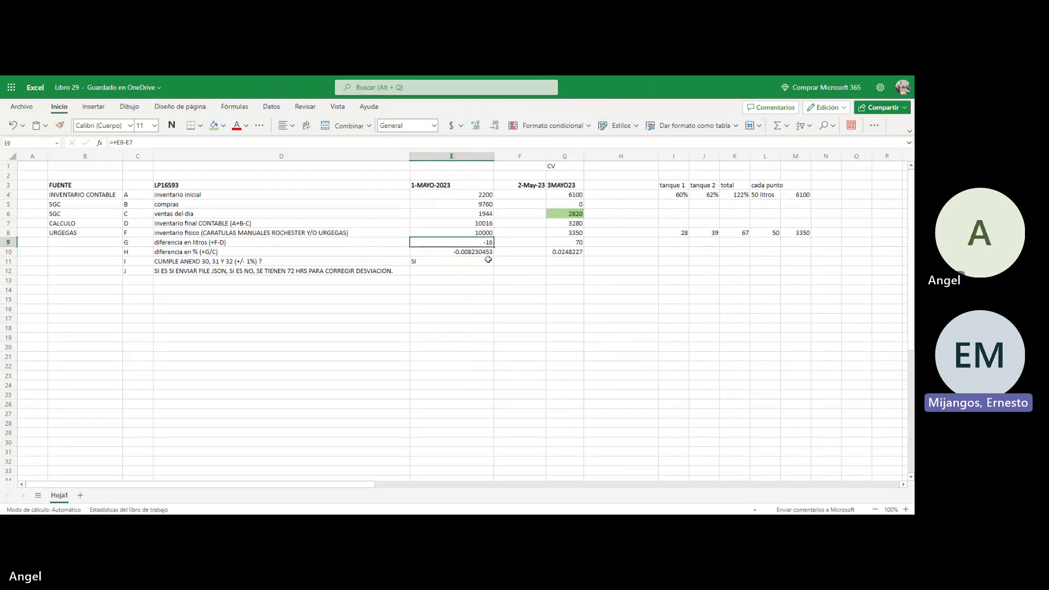
left_click(559, 243)
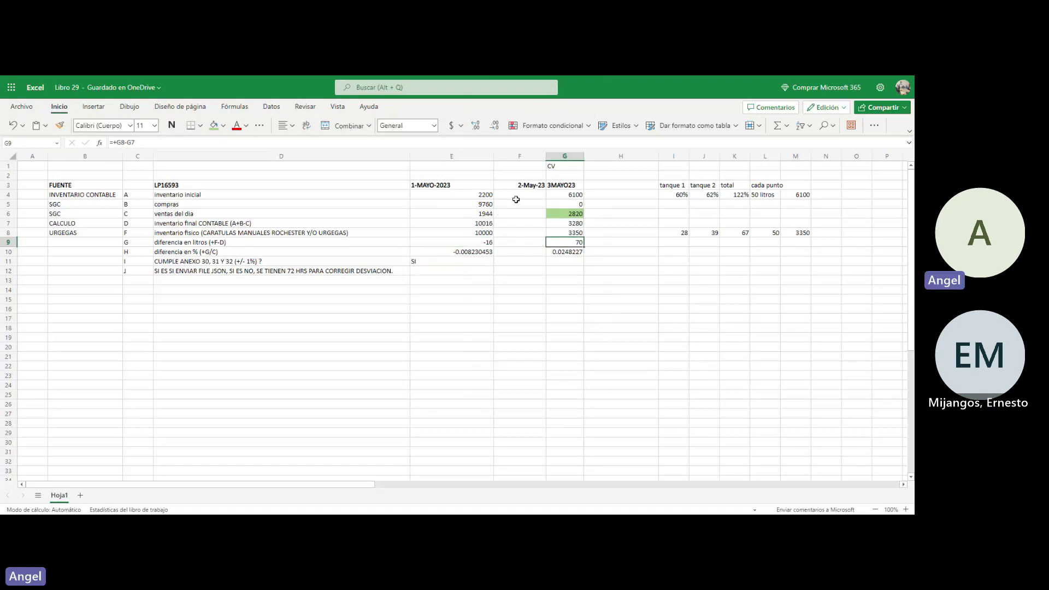
left_click(486, 243)
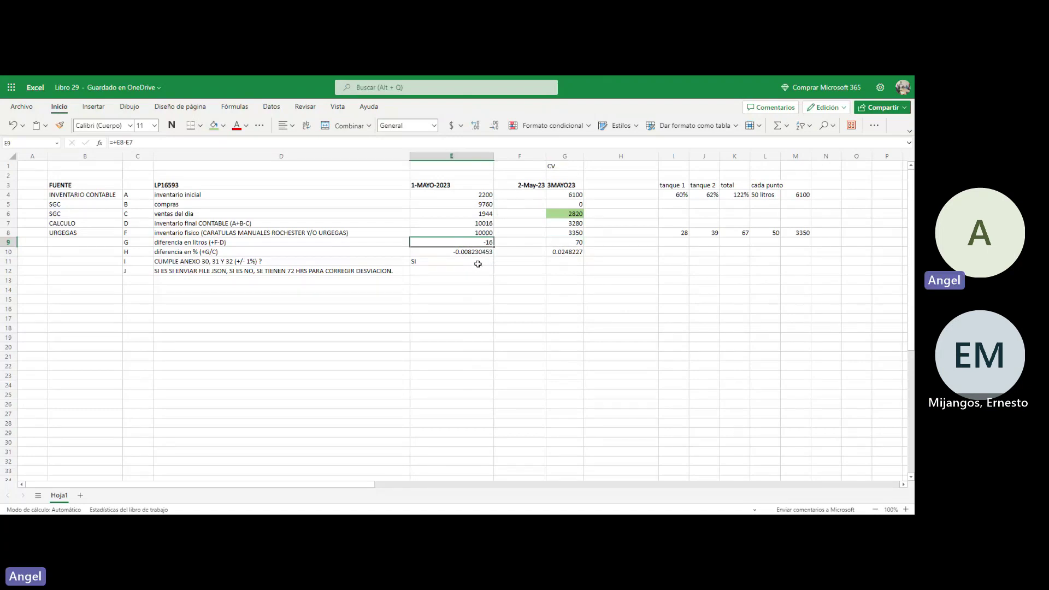
left_click(469, 294)
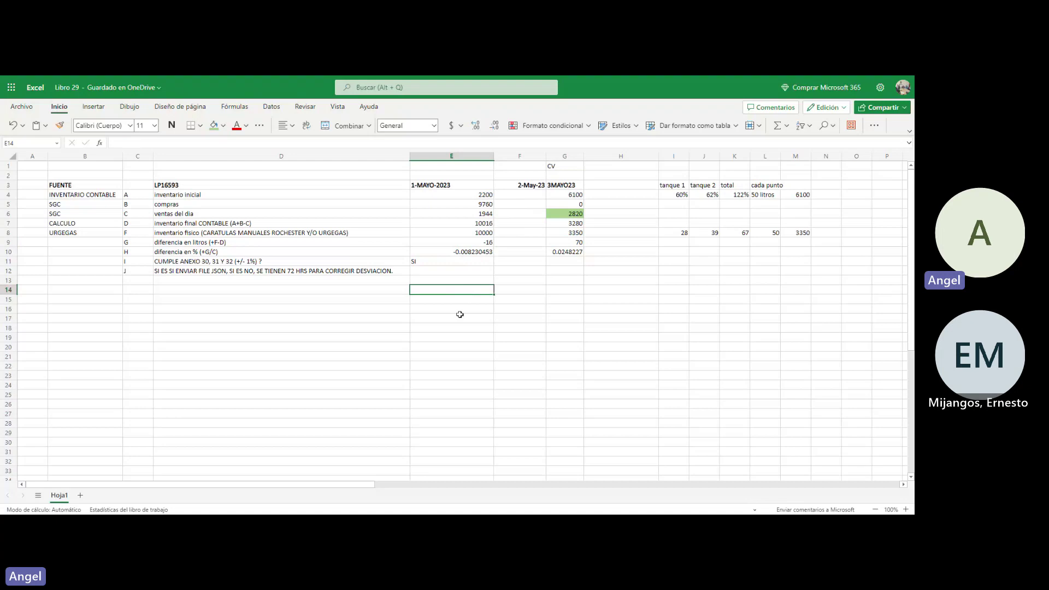
type("=+E")
key("BackSpace")
key("BackSpace")
key("BackSpace")
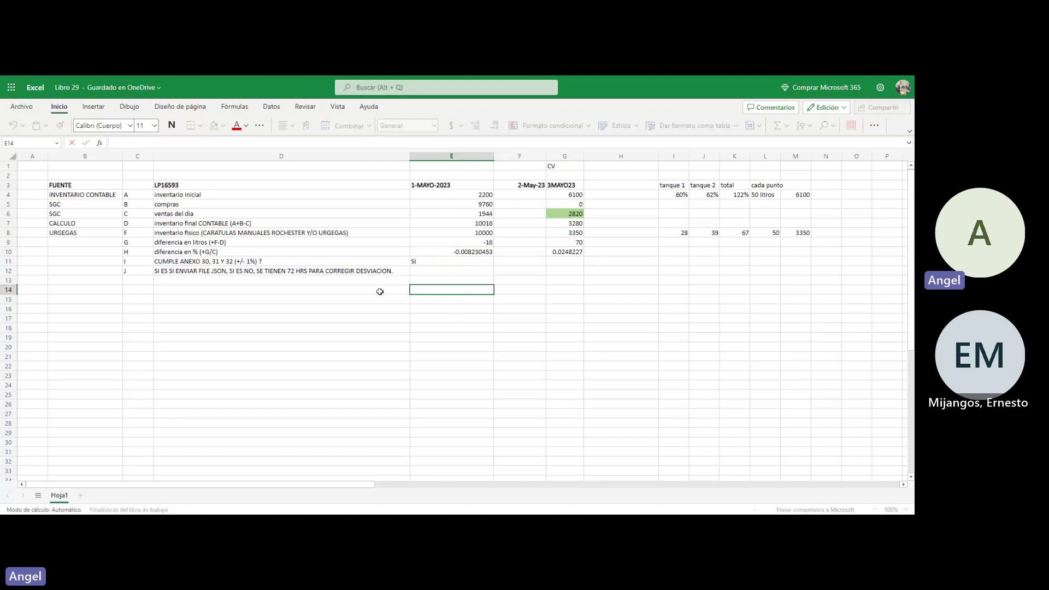
Step: Enter the note SI ES NEGATIVO ES PERDIDA O MERMA Y LO MANDAS A OTROS GASTOS EN TU CONTABILIDAD. in D17
left_click(268, 317)
type("SI ")
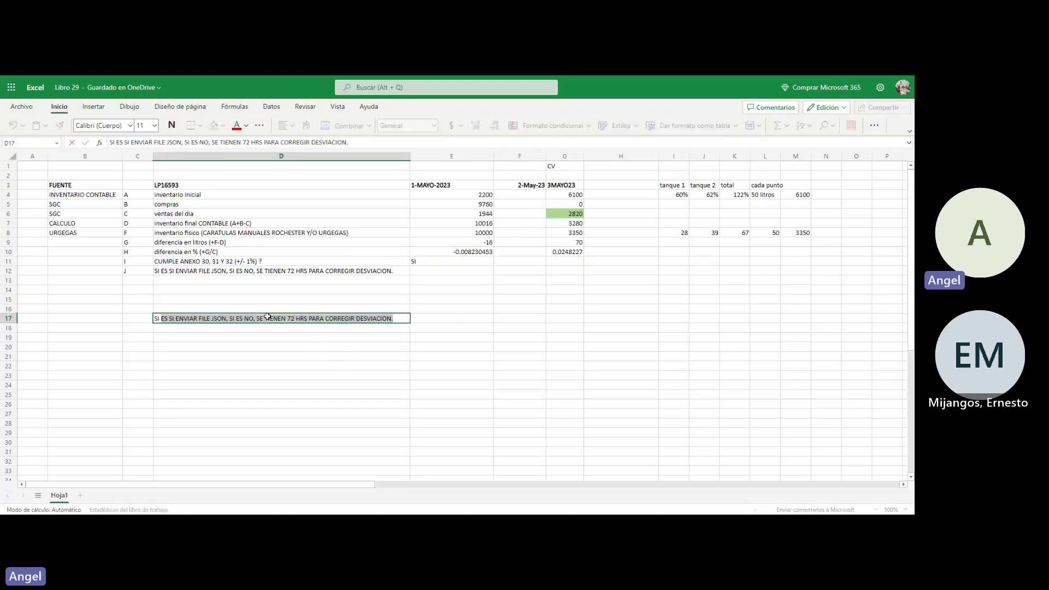
type("ES NEGATIU")
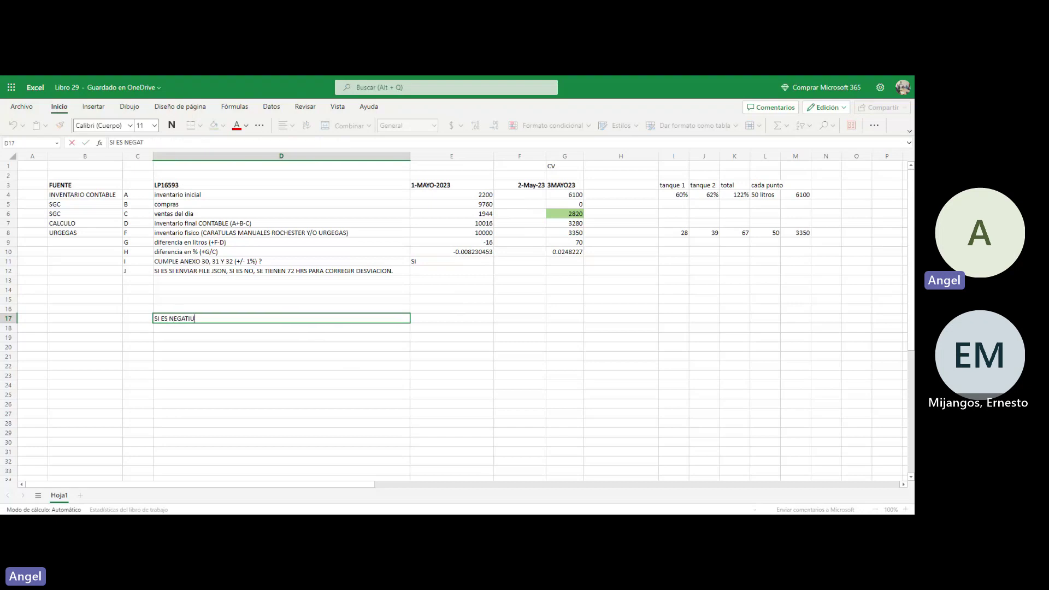
type("V ES PERDIADDA O MERMA Y LO MANDA")
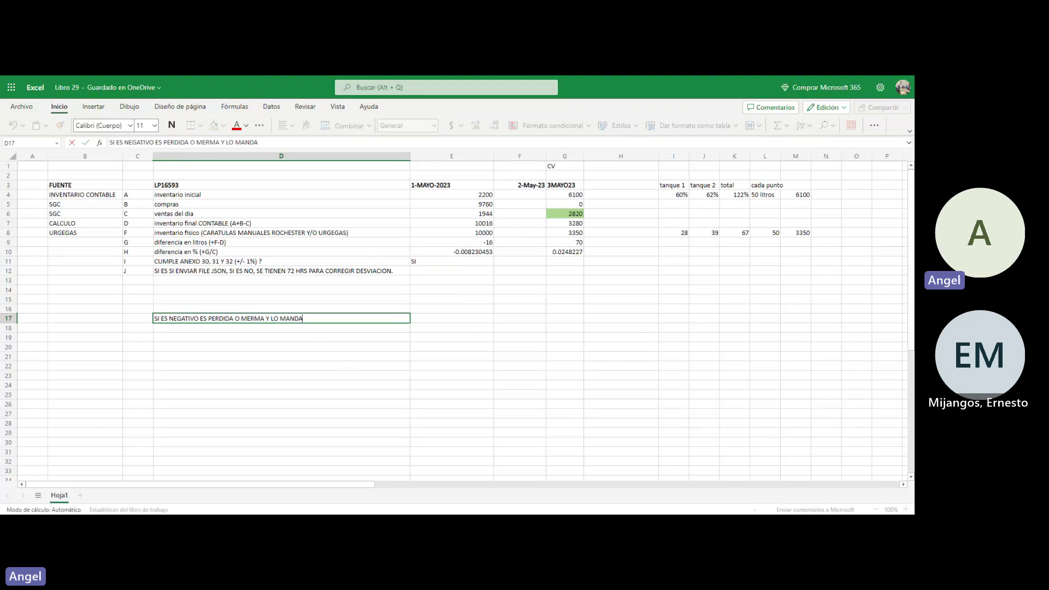
type("S A OTROS GASTOS")
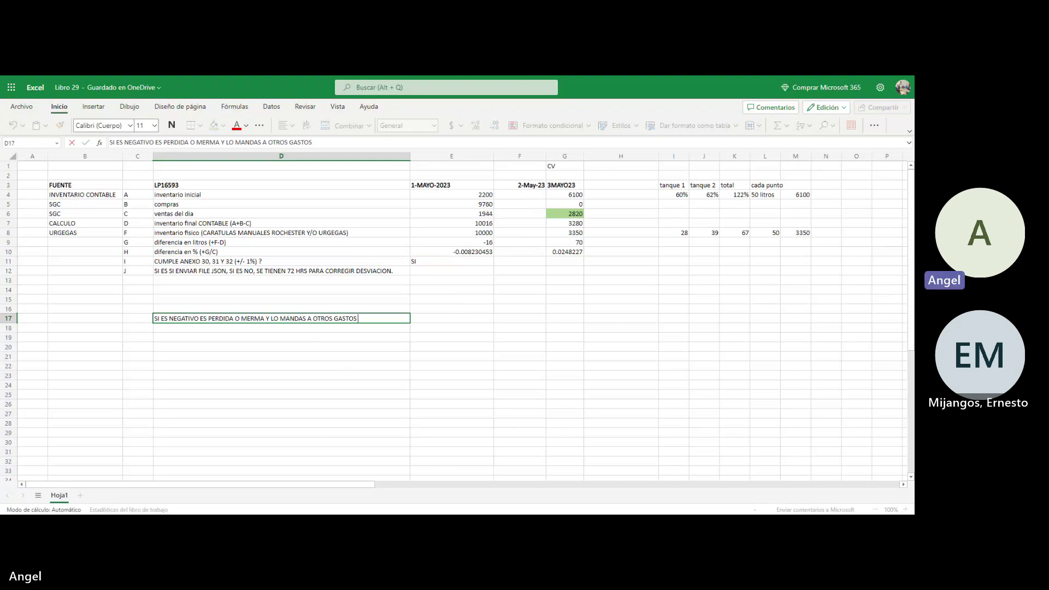
type(" EN TU COTA")
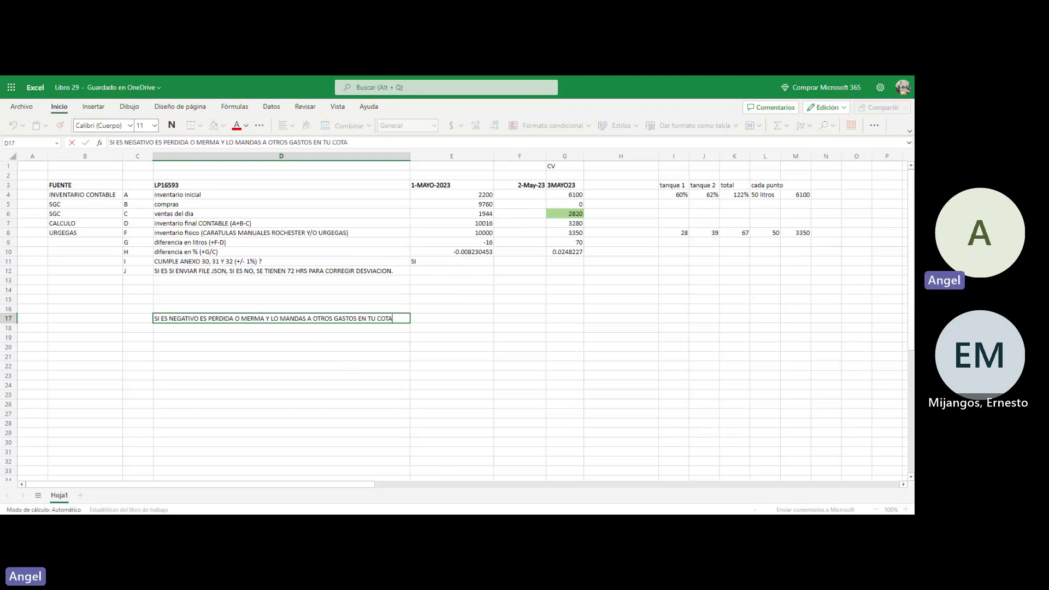
key("BackSpace")
key("BackSpace")
type("N")
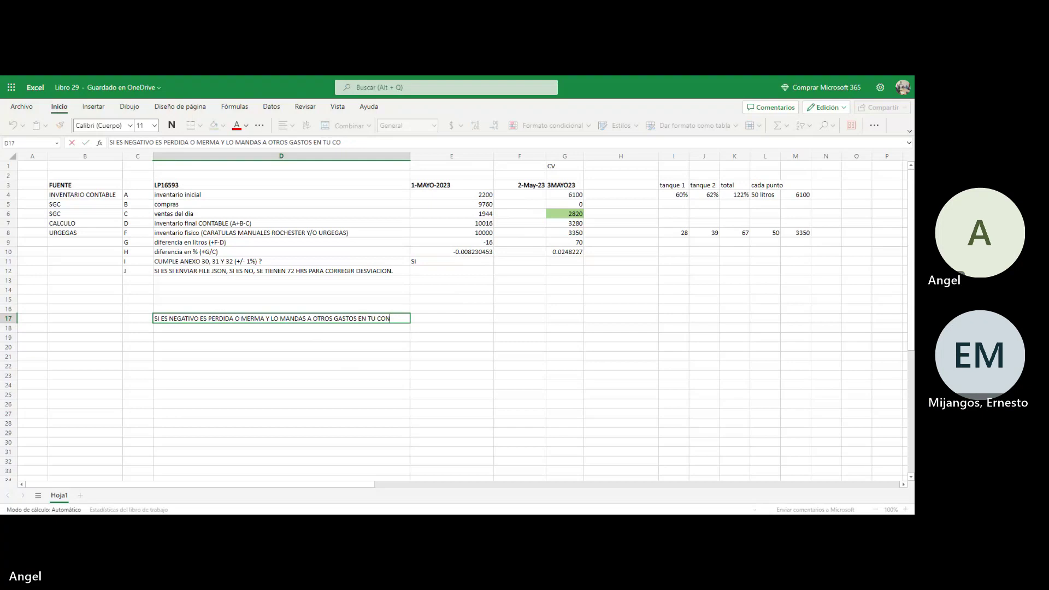
type("TABILIDAD.")
key("Return")
Step: Enter the note SI ES POSITIVO ES INGRESO Y LO MANDAS A OTROS INGRESOS EN TU CONTABILIDAD in D18
type("SI")
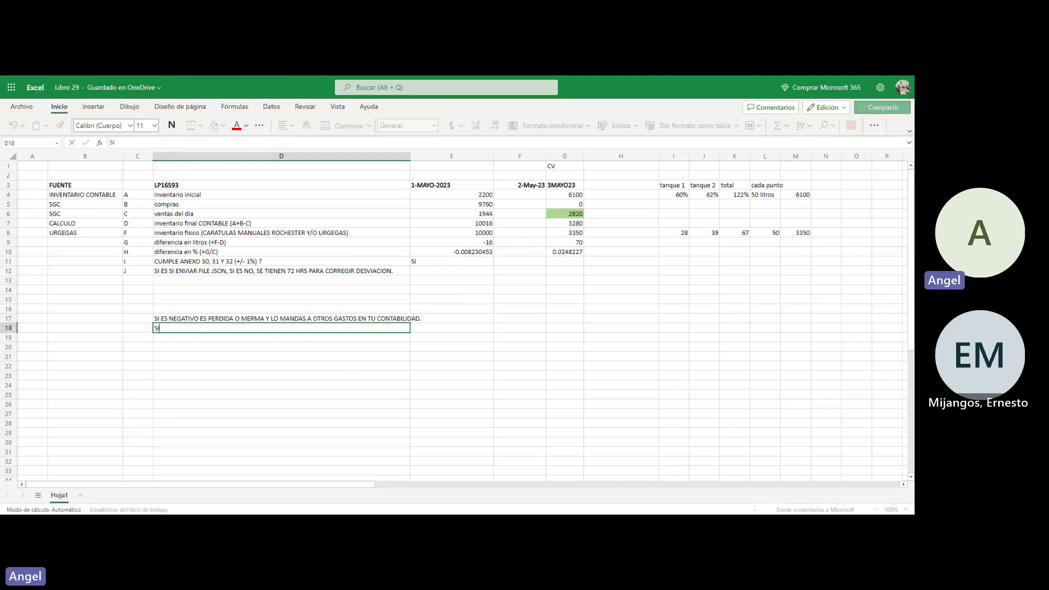
type(" E4SS POI")
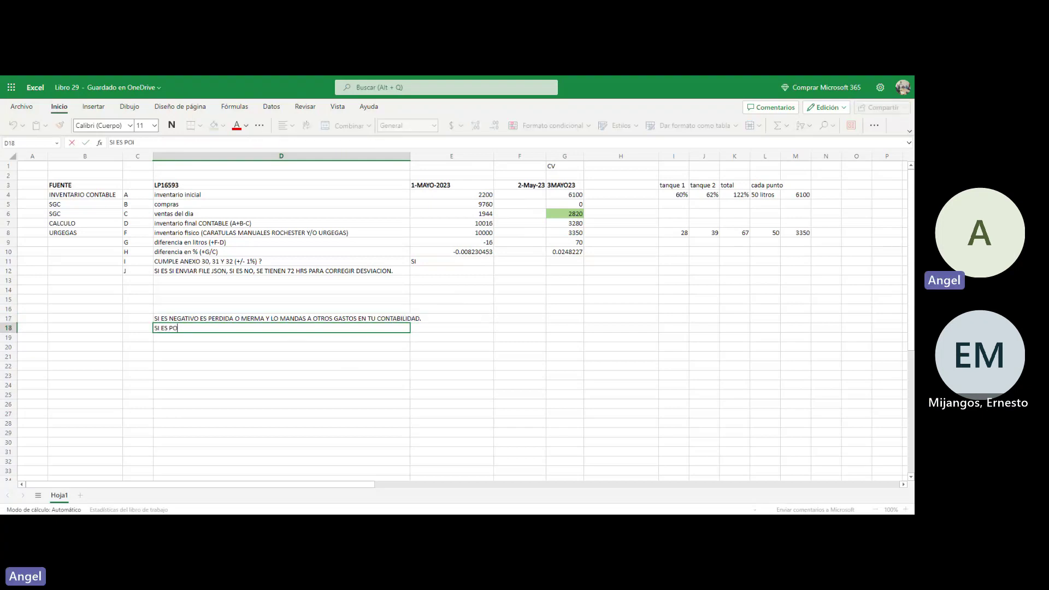
type("ITIVO ES INGRESO")
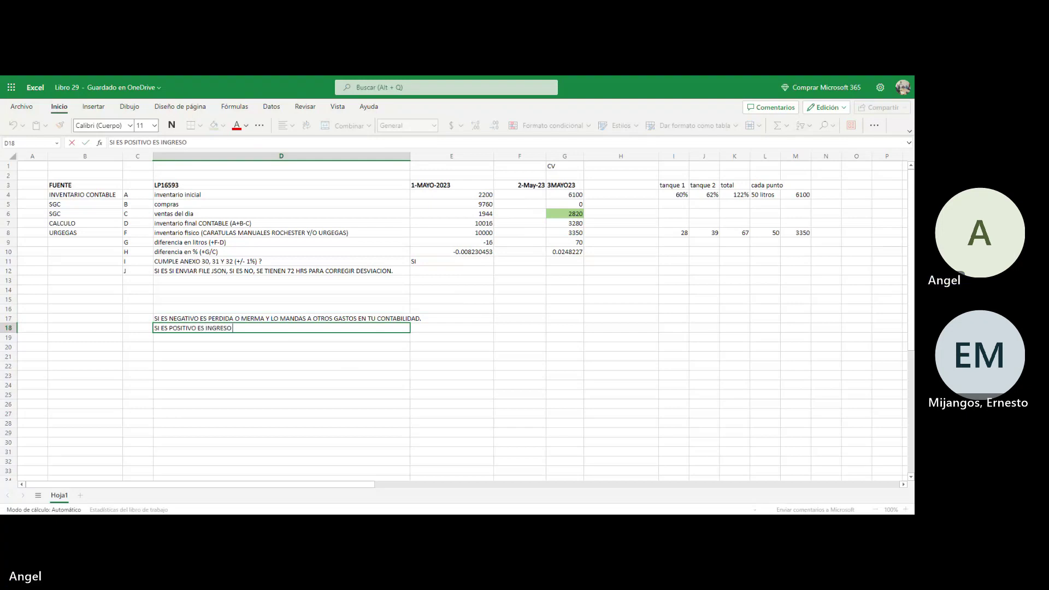
type(" Y LO MANDAS A O")
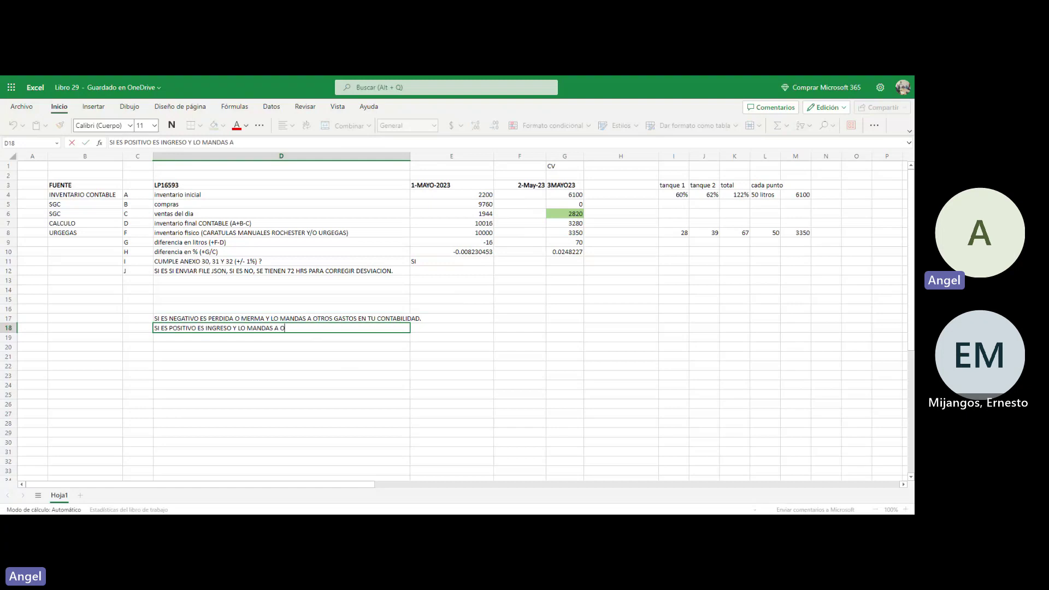
type("TROS INGRESOS EN TU")
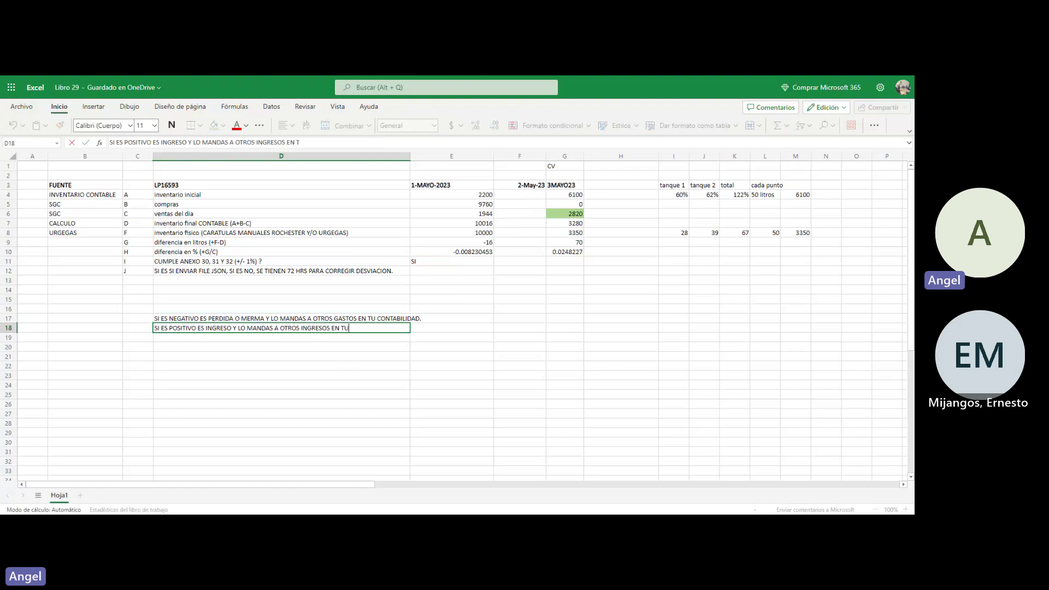
type(" CONTABILIDAD")
key("Return")
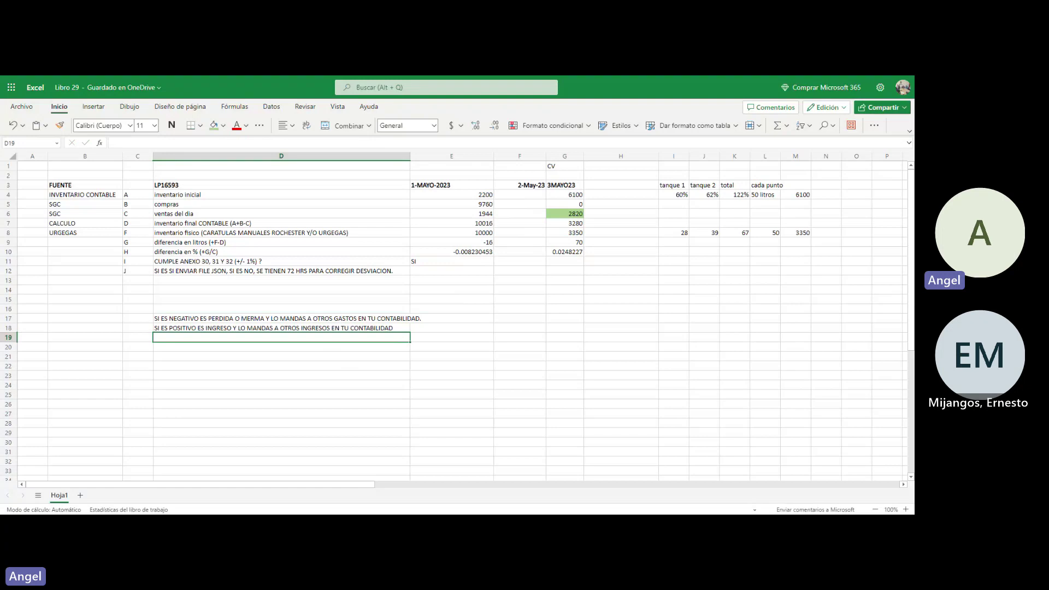
Step: Try a green font color on the 1 of the tolerance in the D11 label
double_click(244, 262)
key("shift+Home")
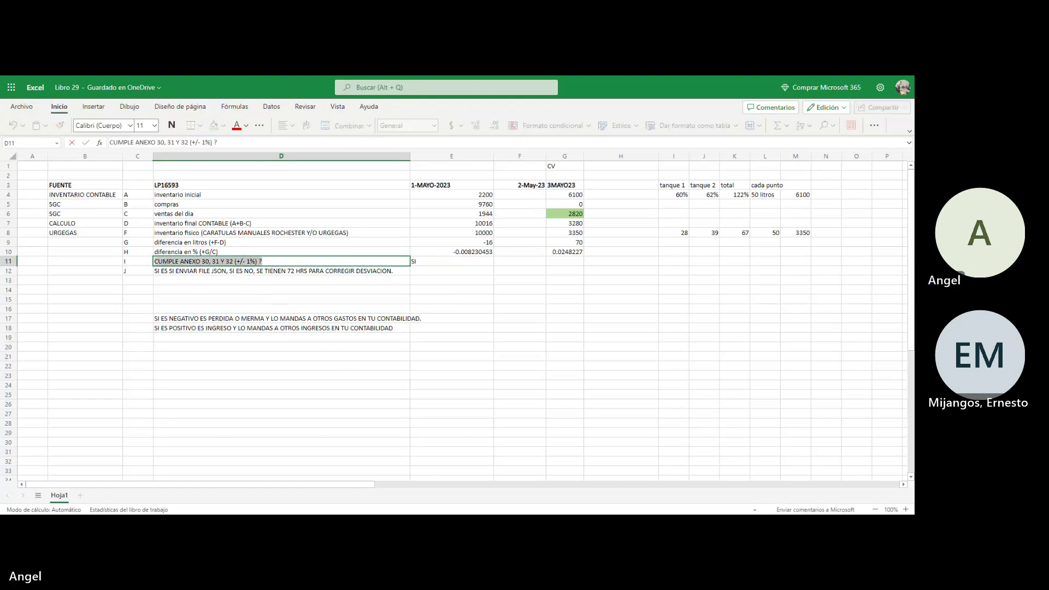
left_click(248, 261)
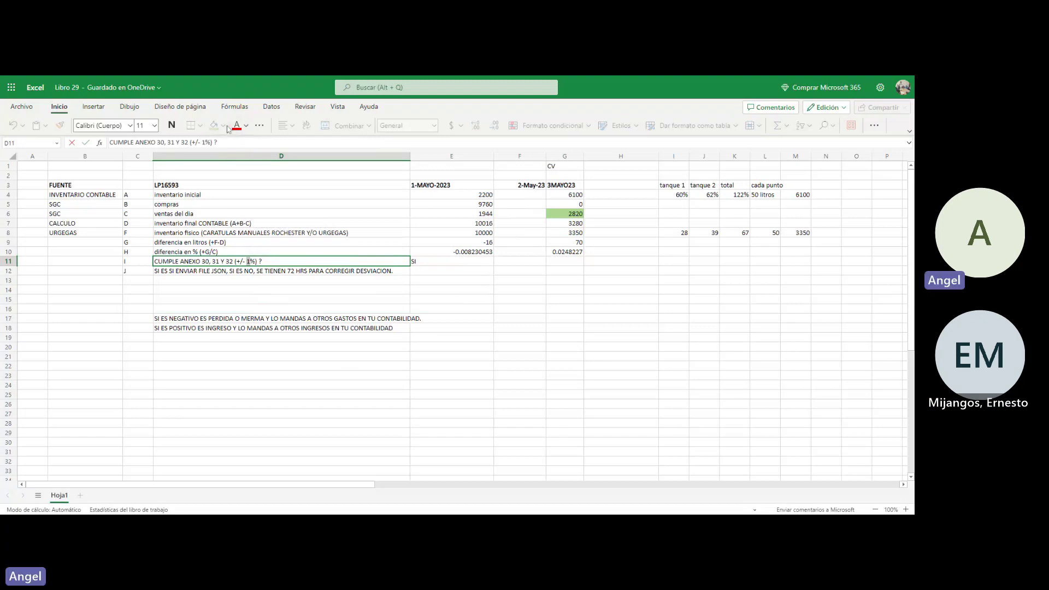
left_click(247, 127)
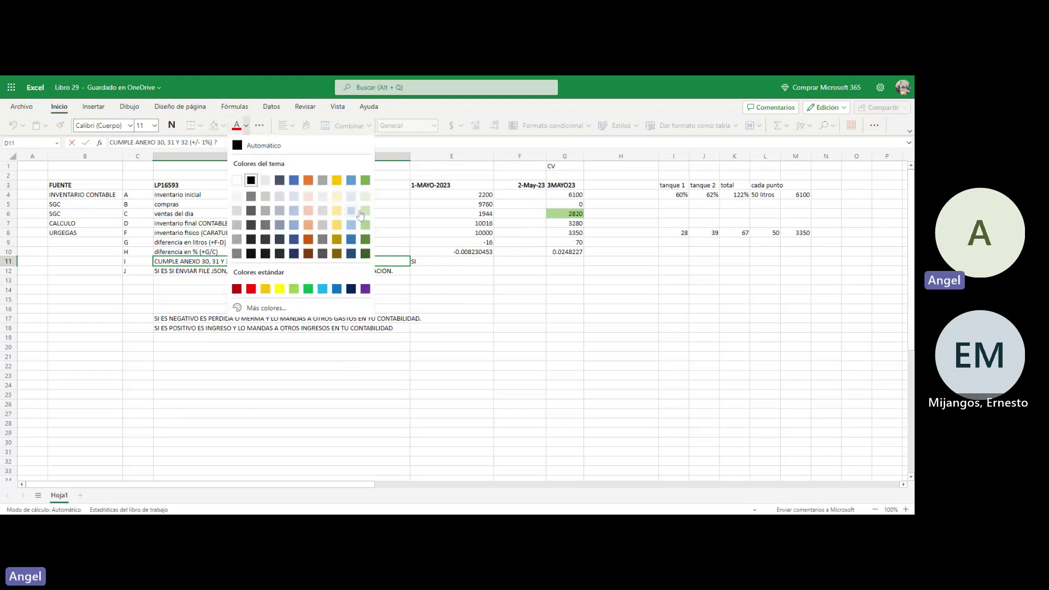
left_click(365, 238)
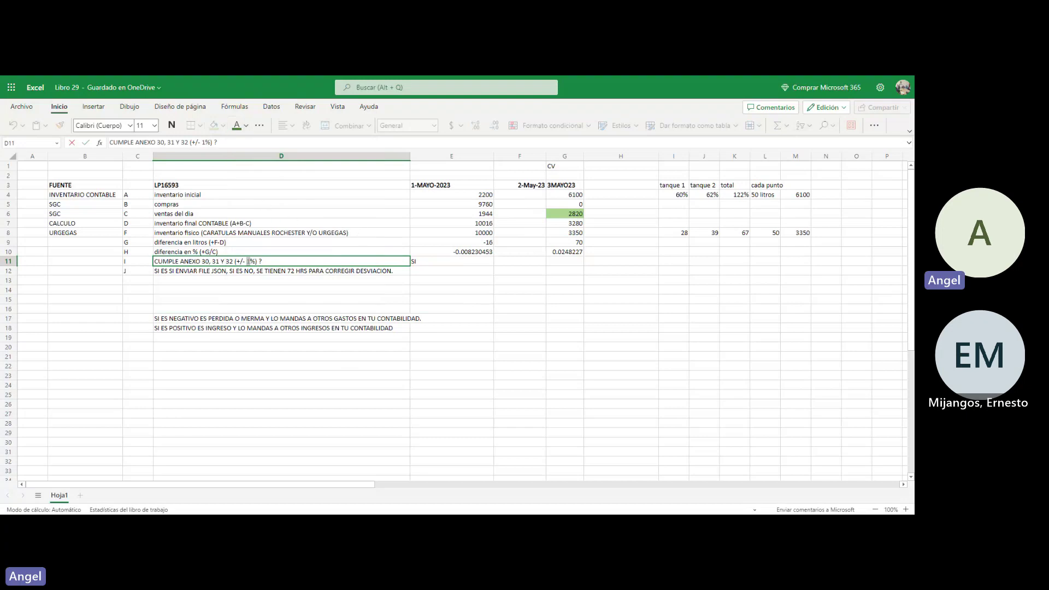
left_click(248, 128)
left_click(255, 243)
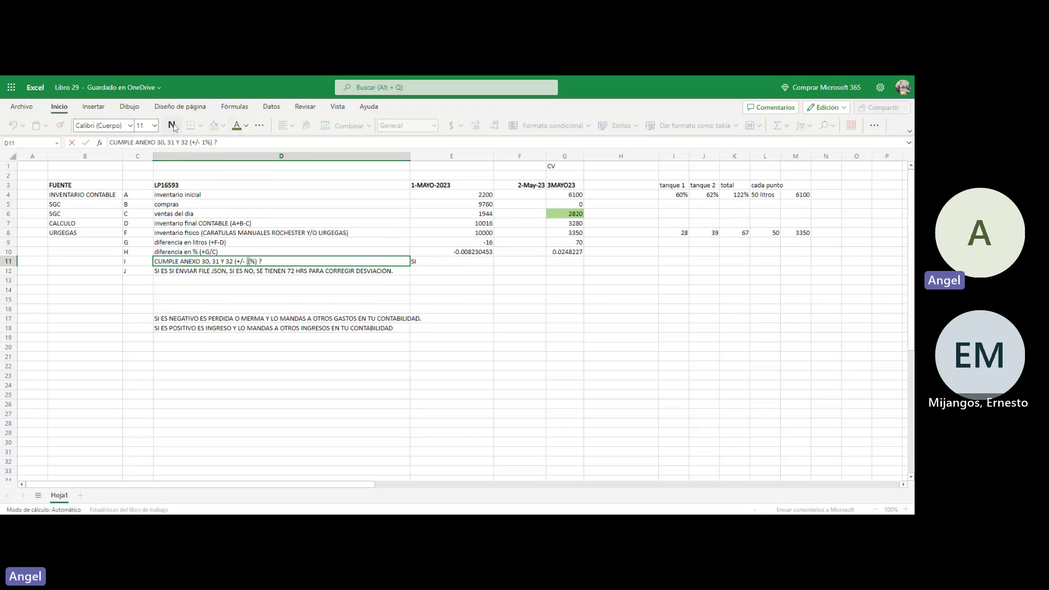
Step: Format only the 1% of the tolerance in the D11 label as bold red text
left_click(271, 272)
left_click(250, 263)
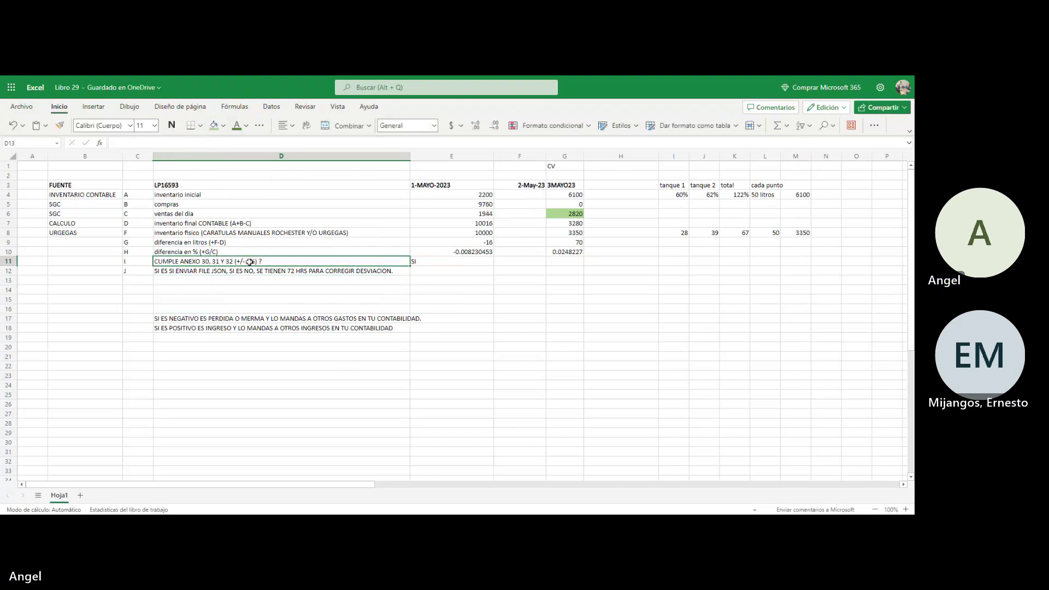
left_click(246, 126)
left_click(251, 289)
left_click(275, 299)
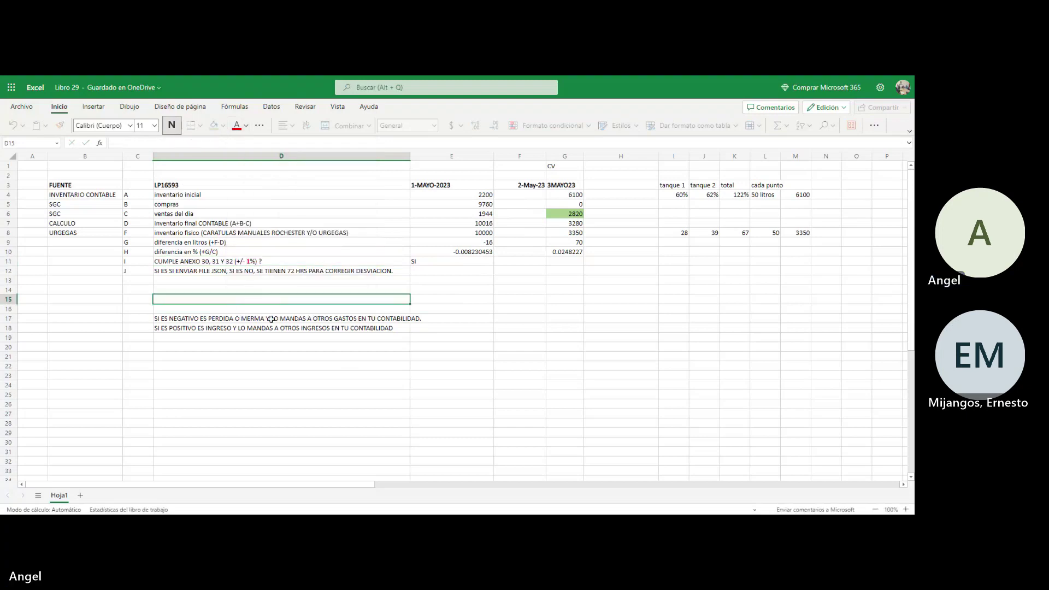
left_click(253, 374)
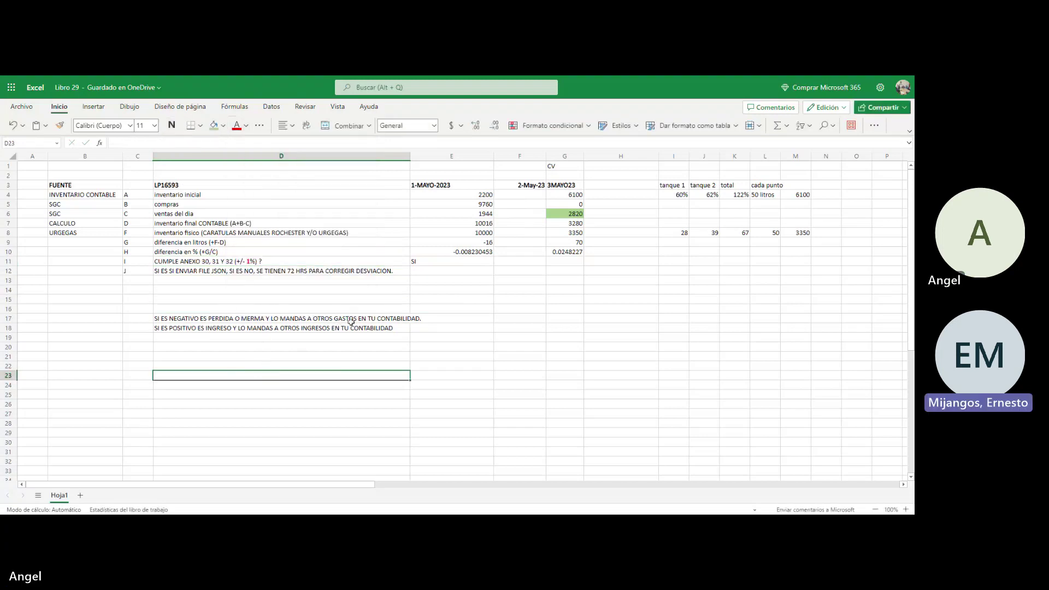
Step: Narrow column E slightly
left_click(463, 253)
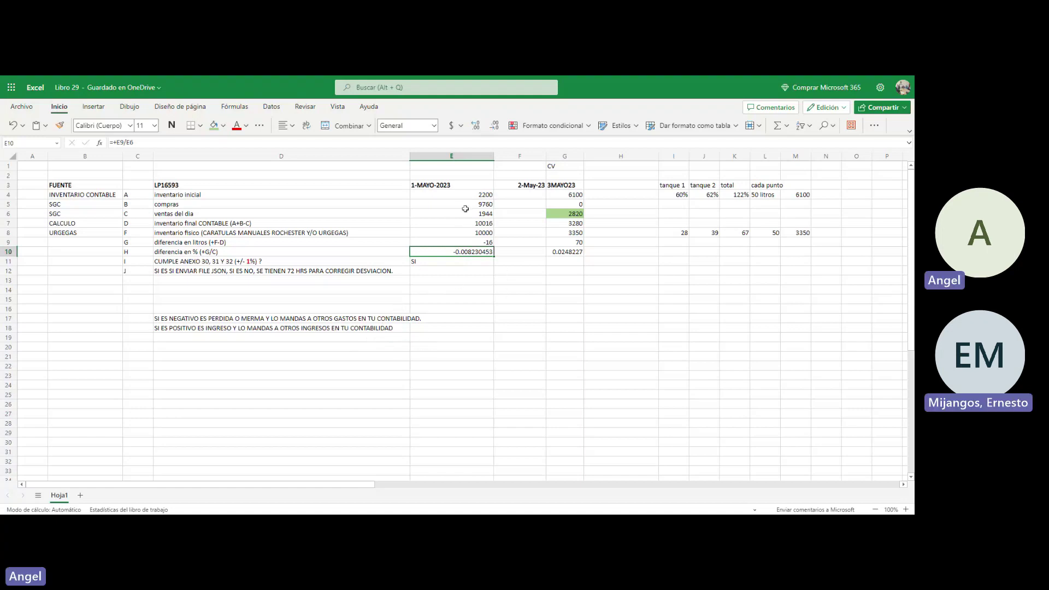
left_click_drag(494, 157, 481, 160)
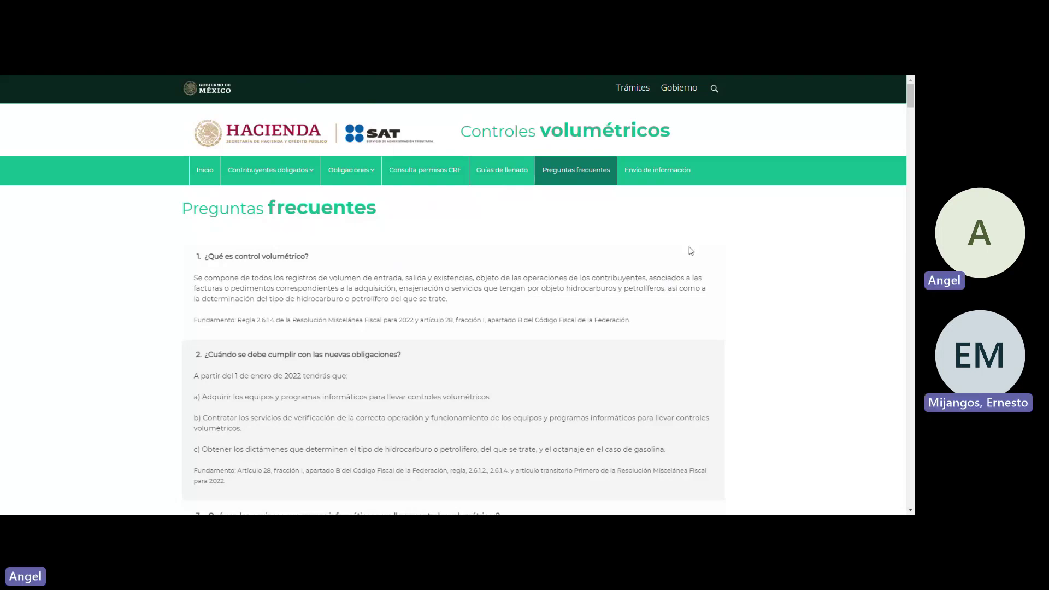
Step: Look over the frequently asked questions on the SAT Controles volumétricos website
scroll(466, 262, "down", 1)
scroll(769, 261, "up", 1)
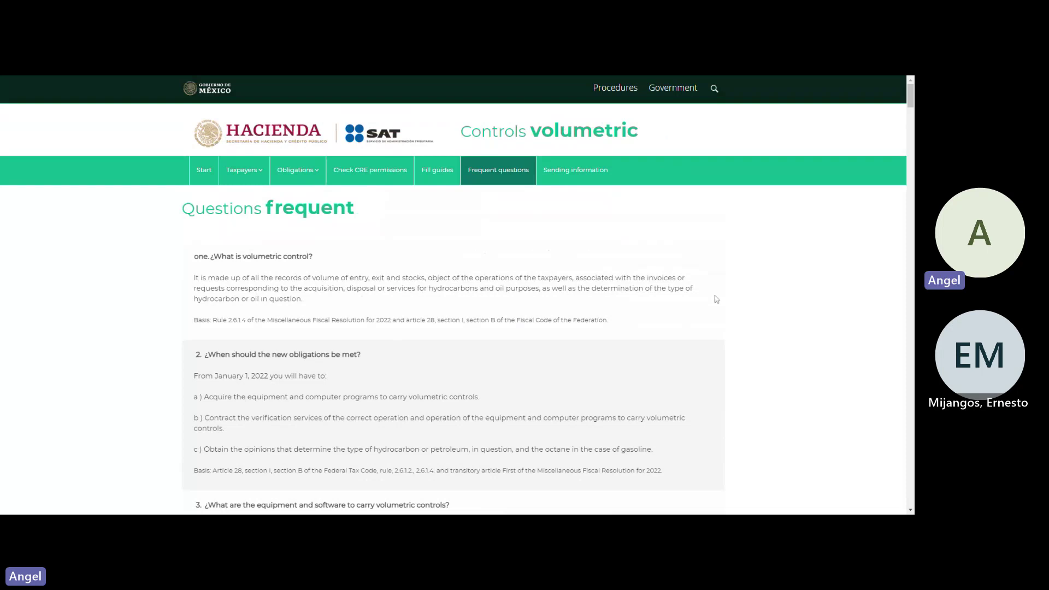
scroll(717, 300, "down", 3)
scroll(722, 298, "up", 3)
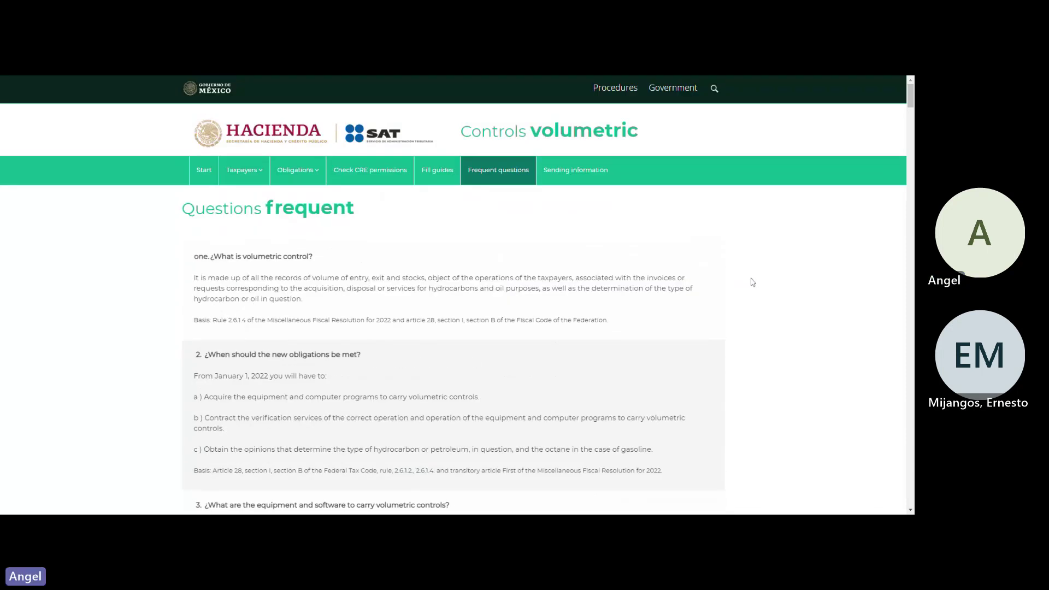